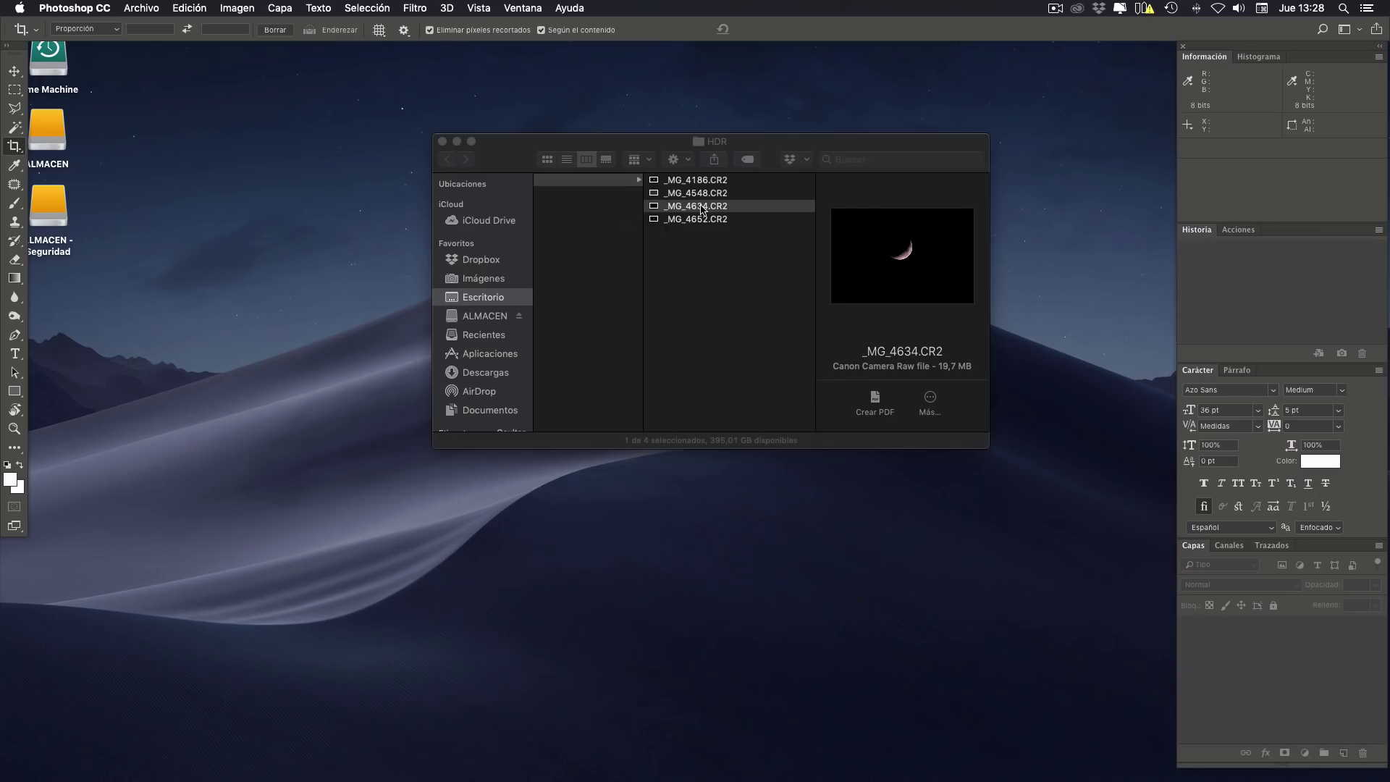
# - Open the crescent moon raw file _MG_4634.CR2 with its tint set to 0 and a slightly cooler temperature
pyautogui.doubleClick(699, 207)
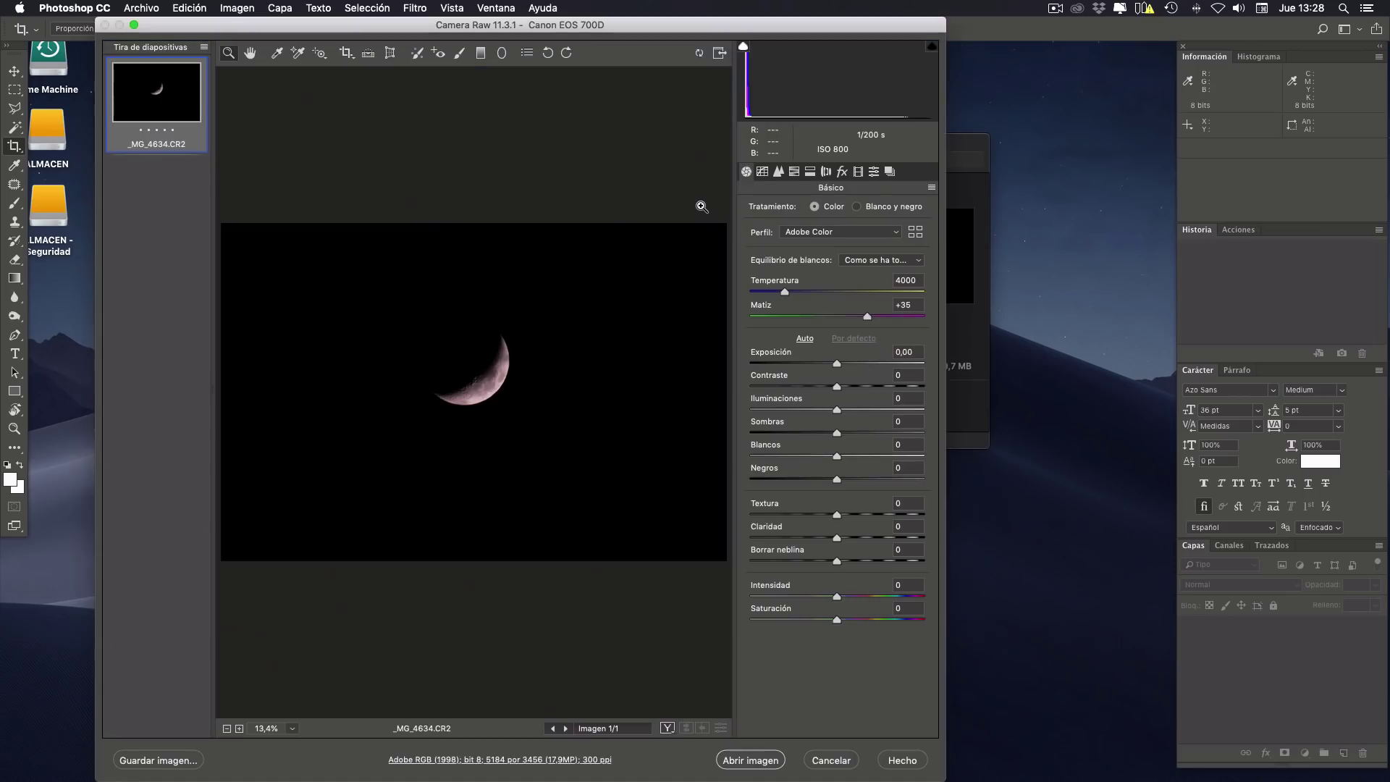
pyautogui.click(915, 305)
pyautogui.write('0')
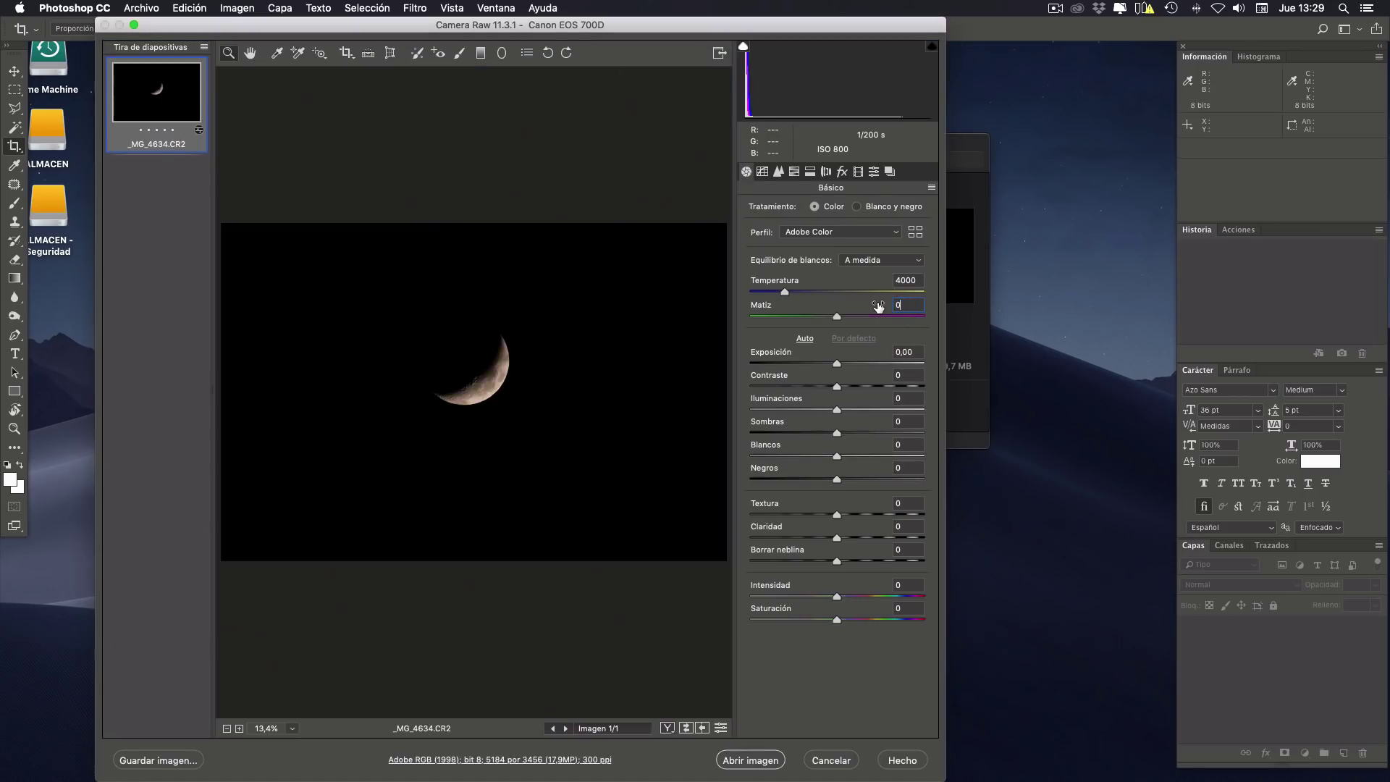
pyautogui.click(775, 293)
pyautogui.click(774, 761)
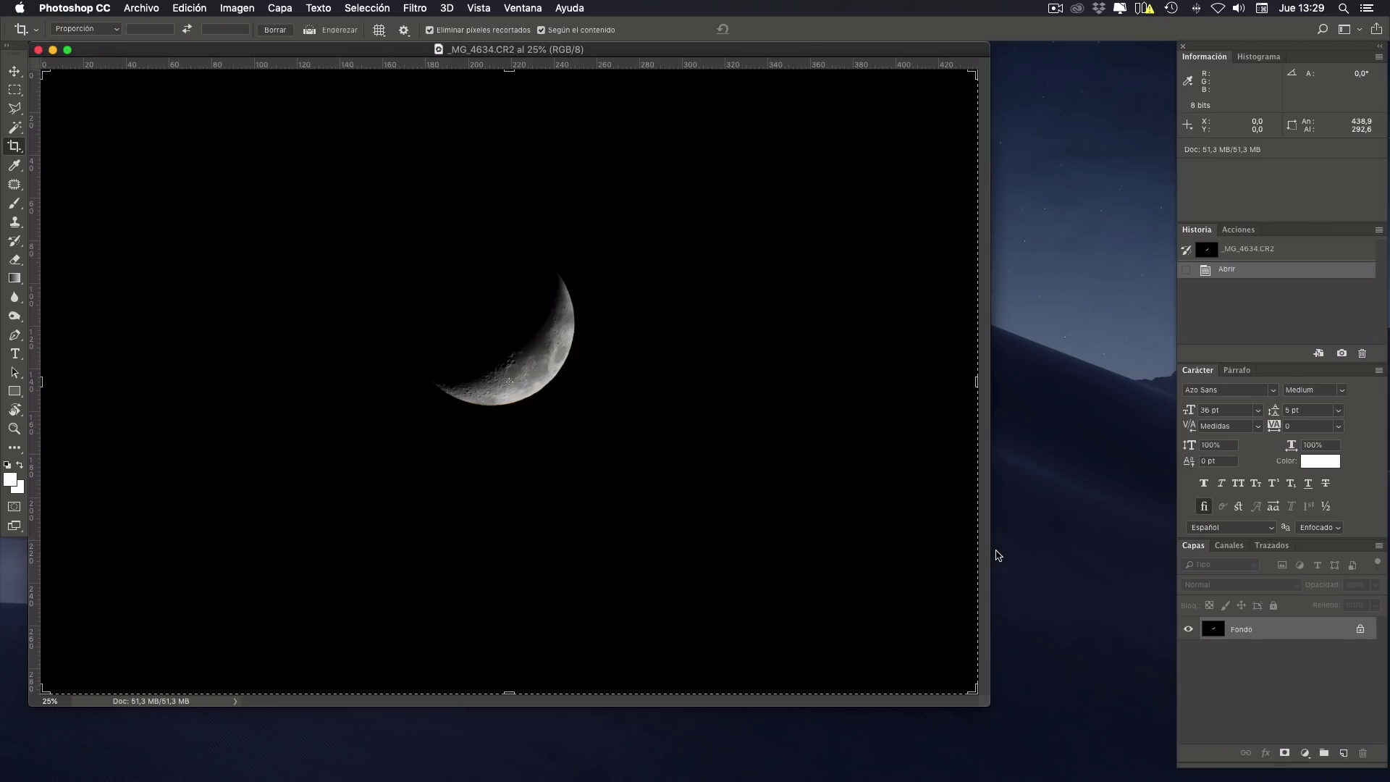
# - Apply Reduce Noise to the crescent photo with strength 4, preserve details 70%, reduce colour noise 60% and sharpen details 41%
pyautogui.press('super+plus')
pyautogui.press('super+plus')
pyautogui.press('super+plus')
pyautogui.press('super+plus')
pyautogui.press('super+plus')
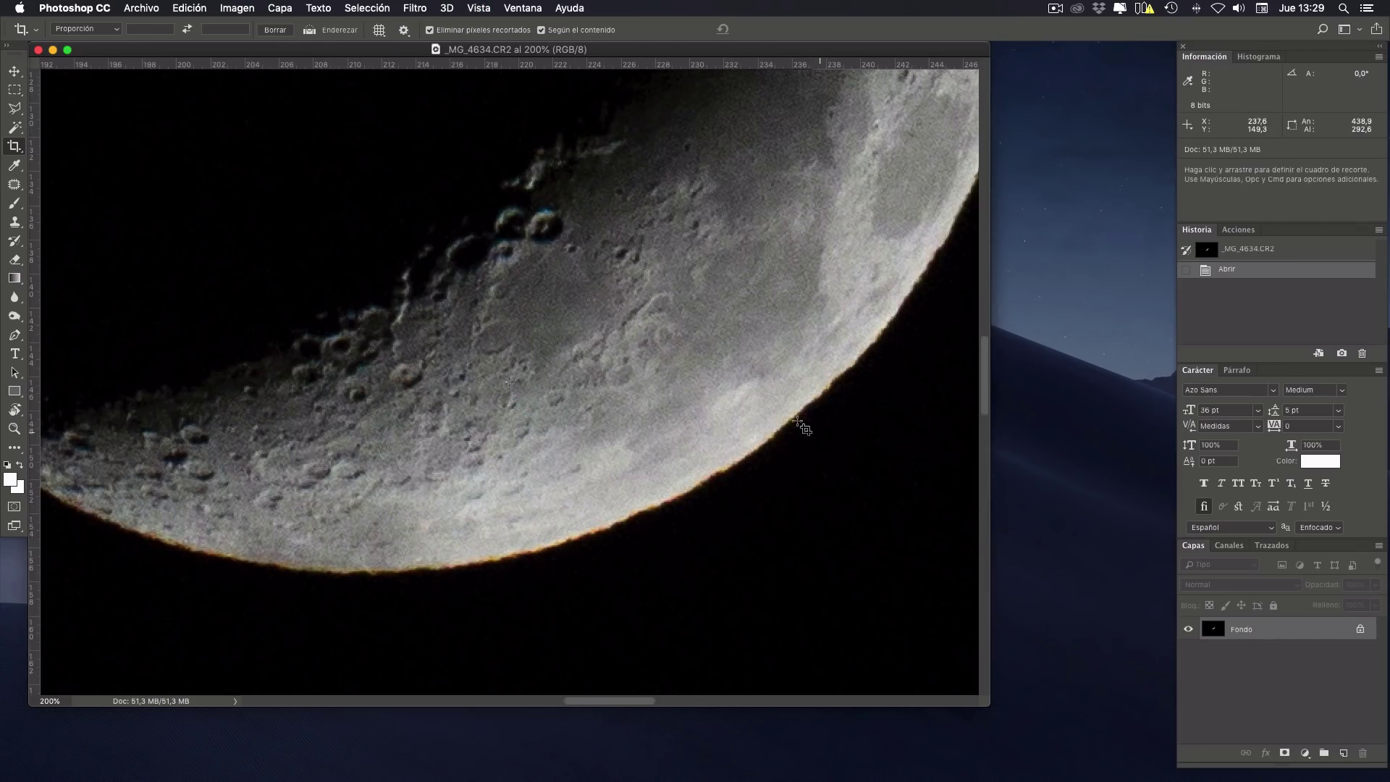
pyautogui.scroll(5, 800, 420)
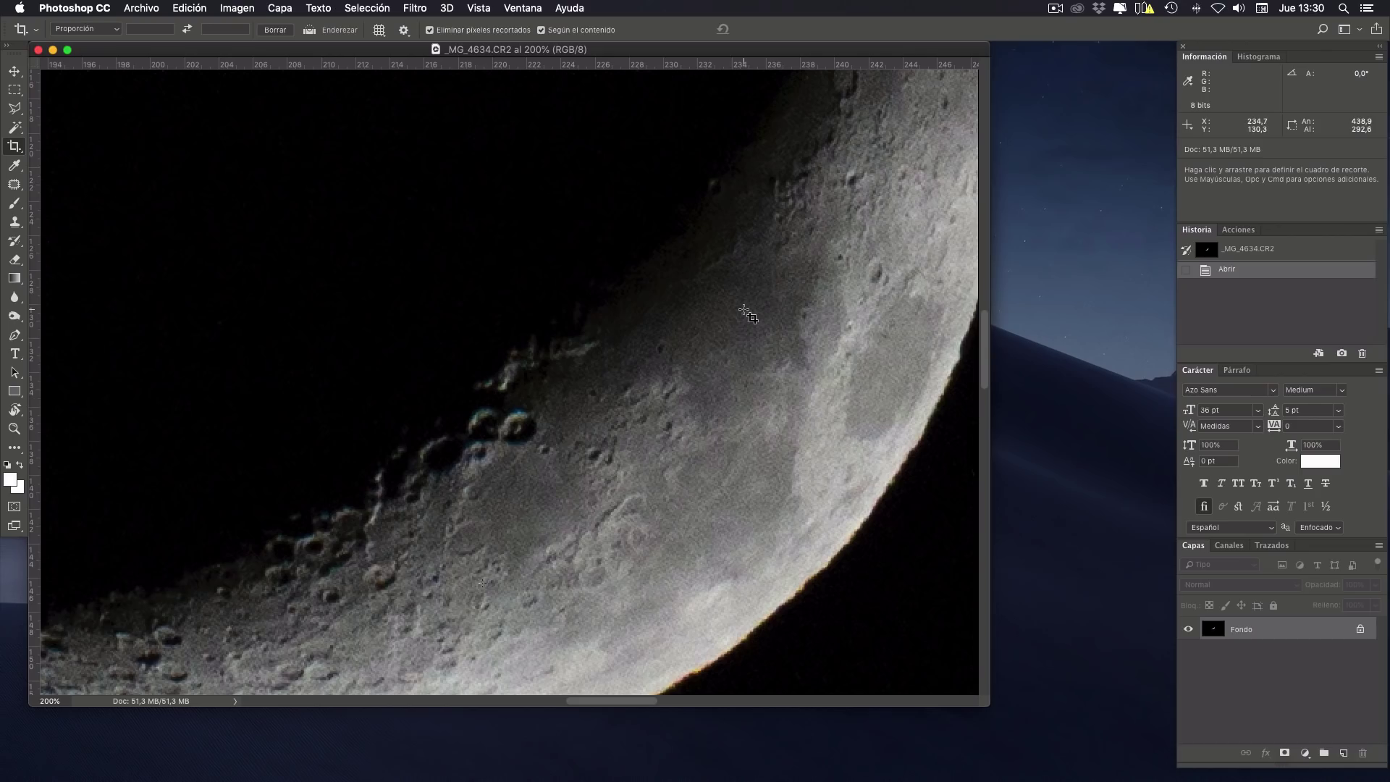
pyautogui.press('super+minus')
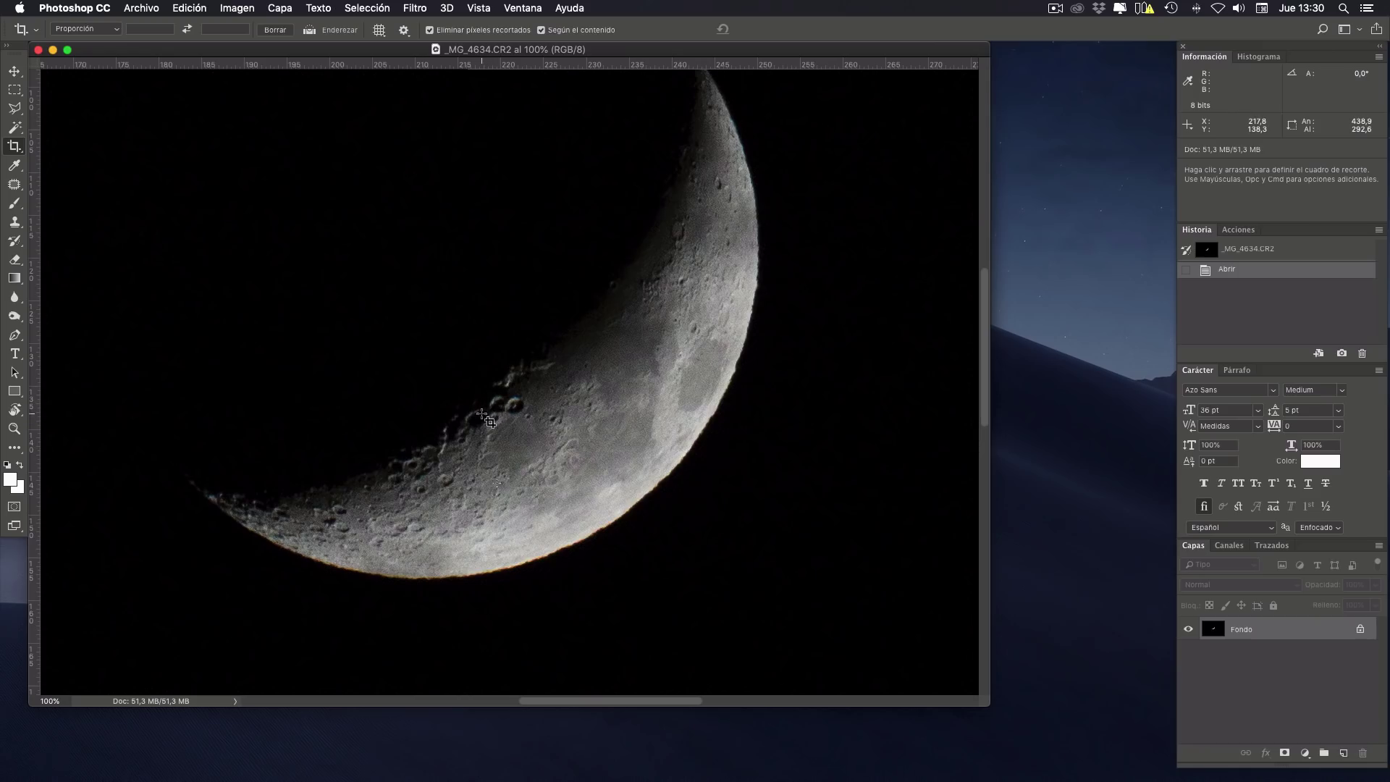
pyautogui.click(415, 8)
pyautogui.moveTo(444, 279)
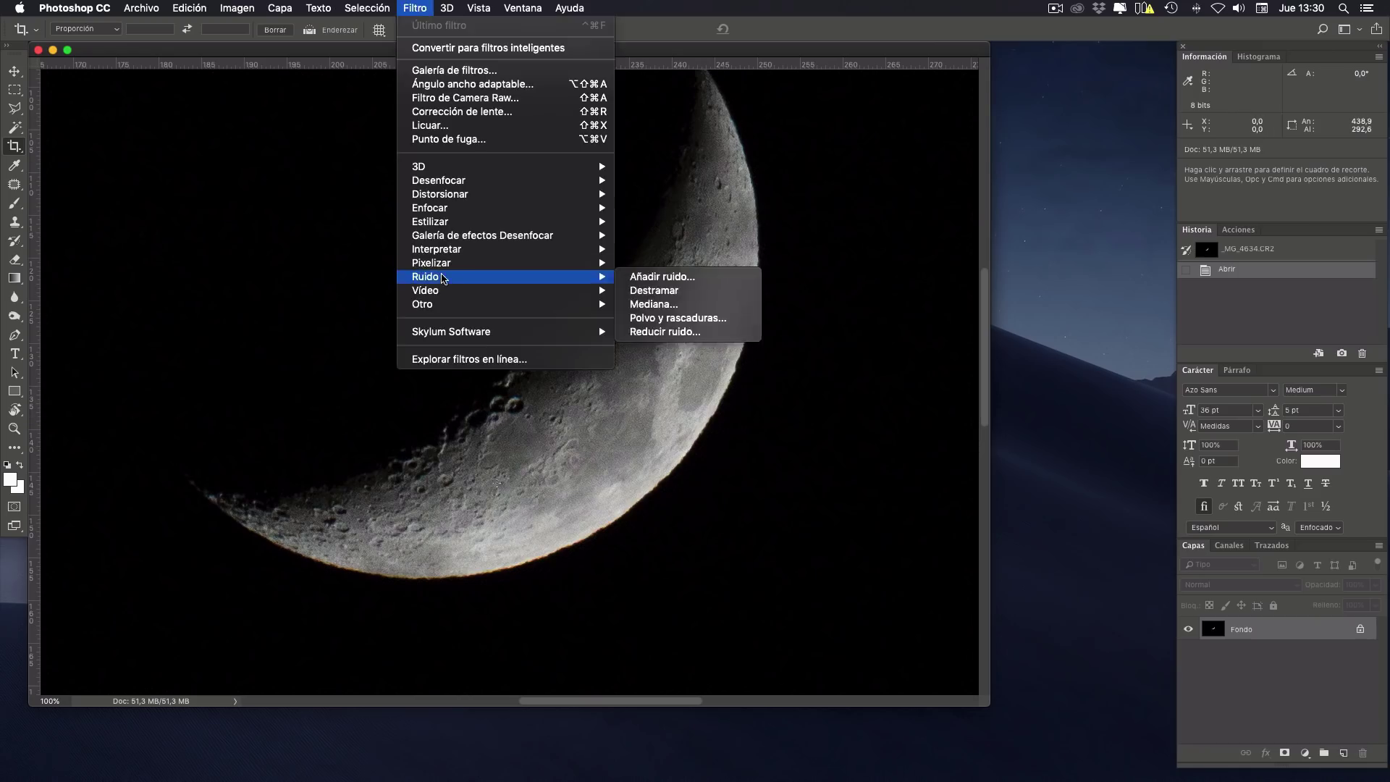
pyautogui.click(664, 332)
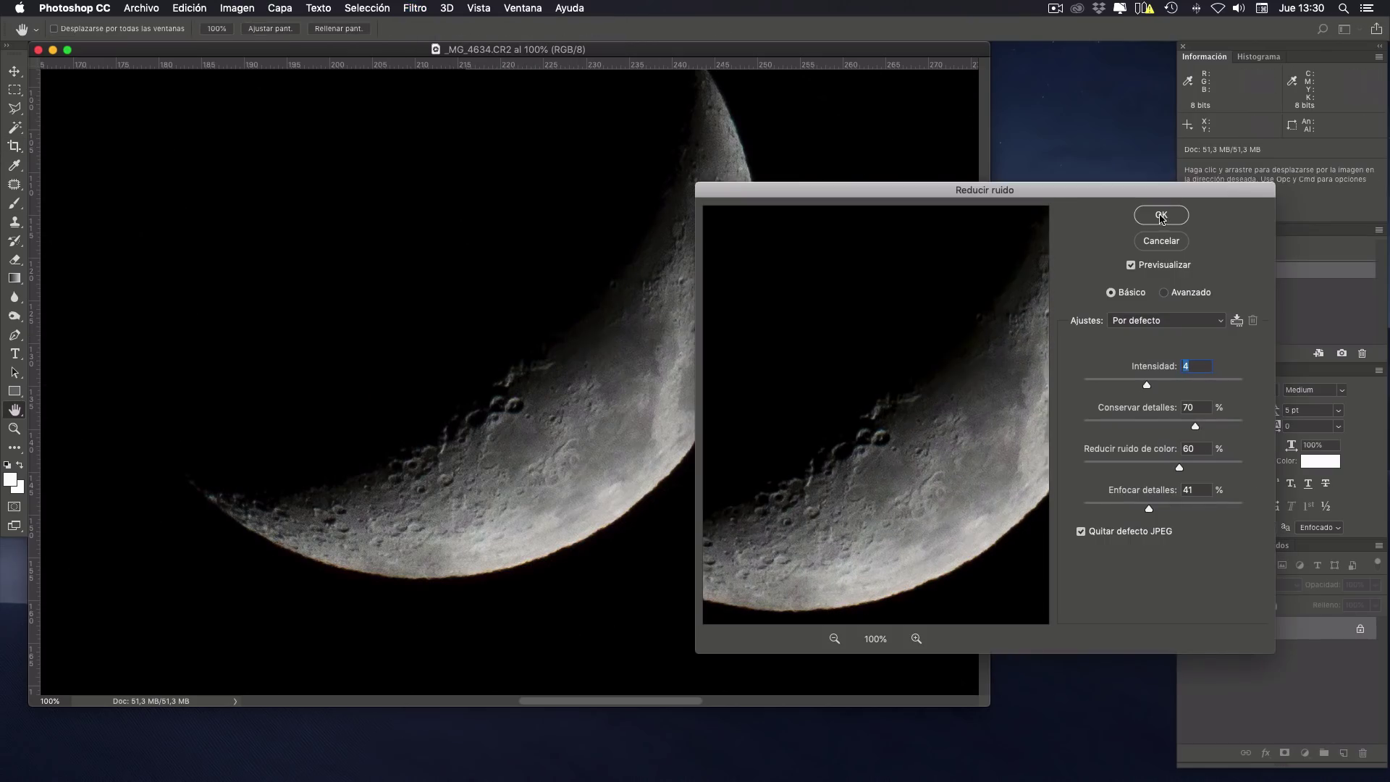
pyautogui.click(1161, 215)
# - Sharpen the crescent moon photo with the Smart Sharpen filter, keeping its current settings
pyautogui.click(415, 8)
pyautogui.moveTo(435, 208)
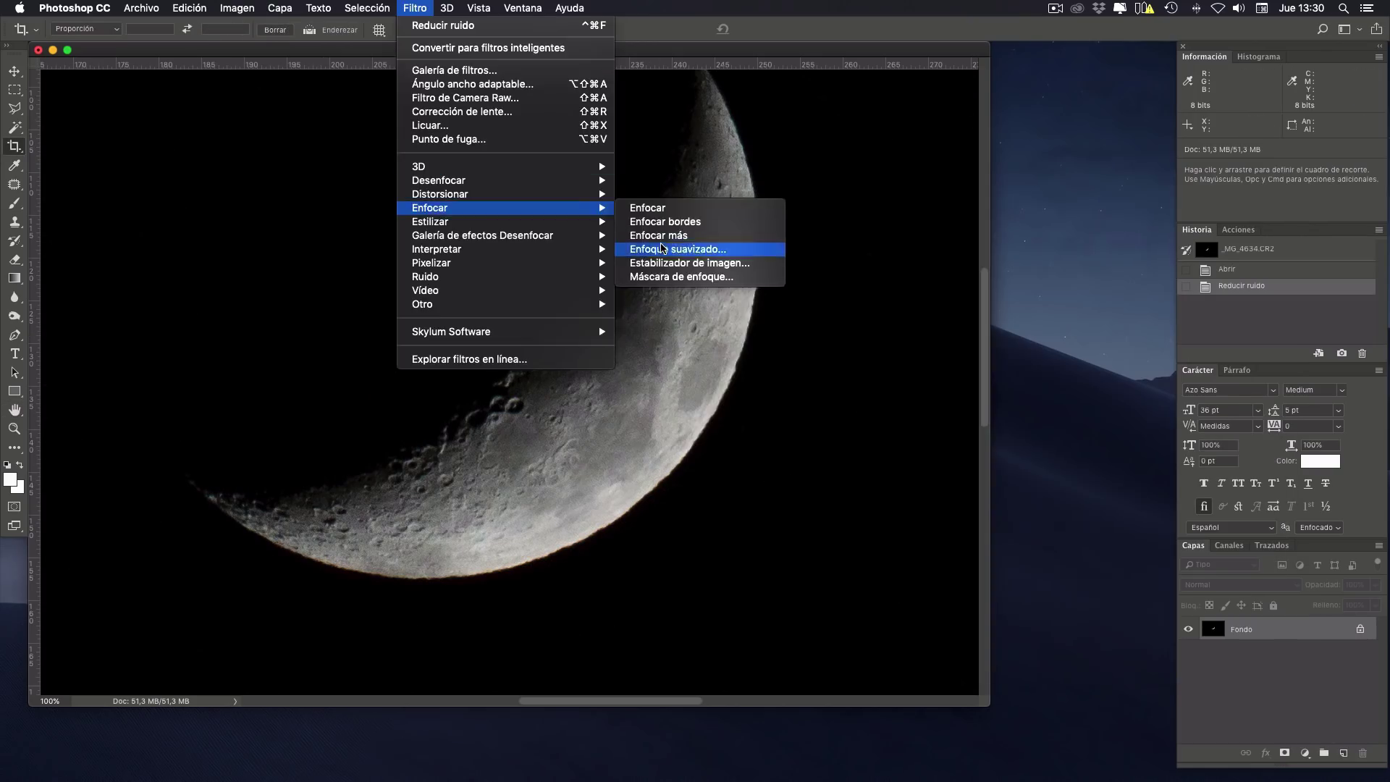
pyautogui.click(659, 251)
pyautogui.click(1262, 274)
pyautogui.press('c')
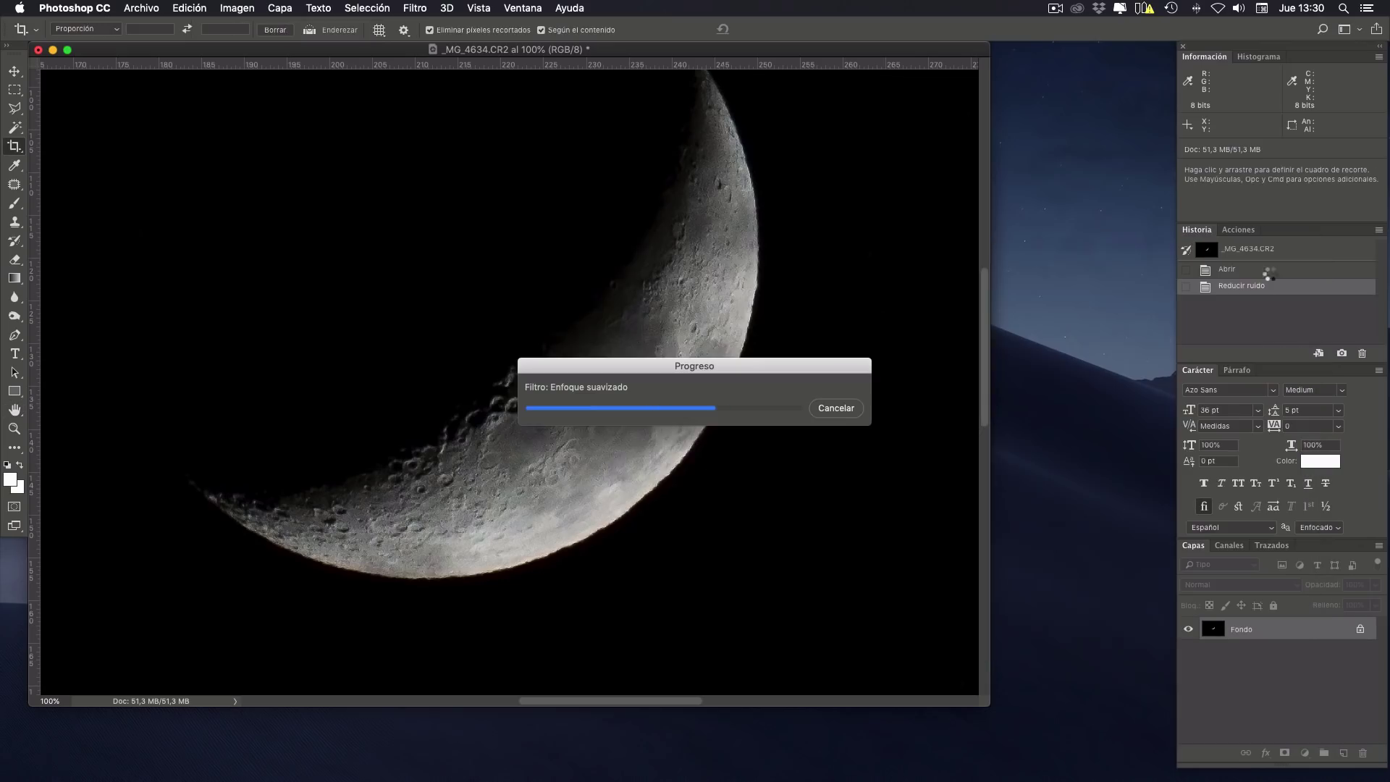
# - Brighten the crescent moon slightly with Curves, raising the midtones and adding a shadow point at input 76, output 87
pyautogui.press('super+minus')
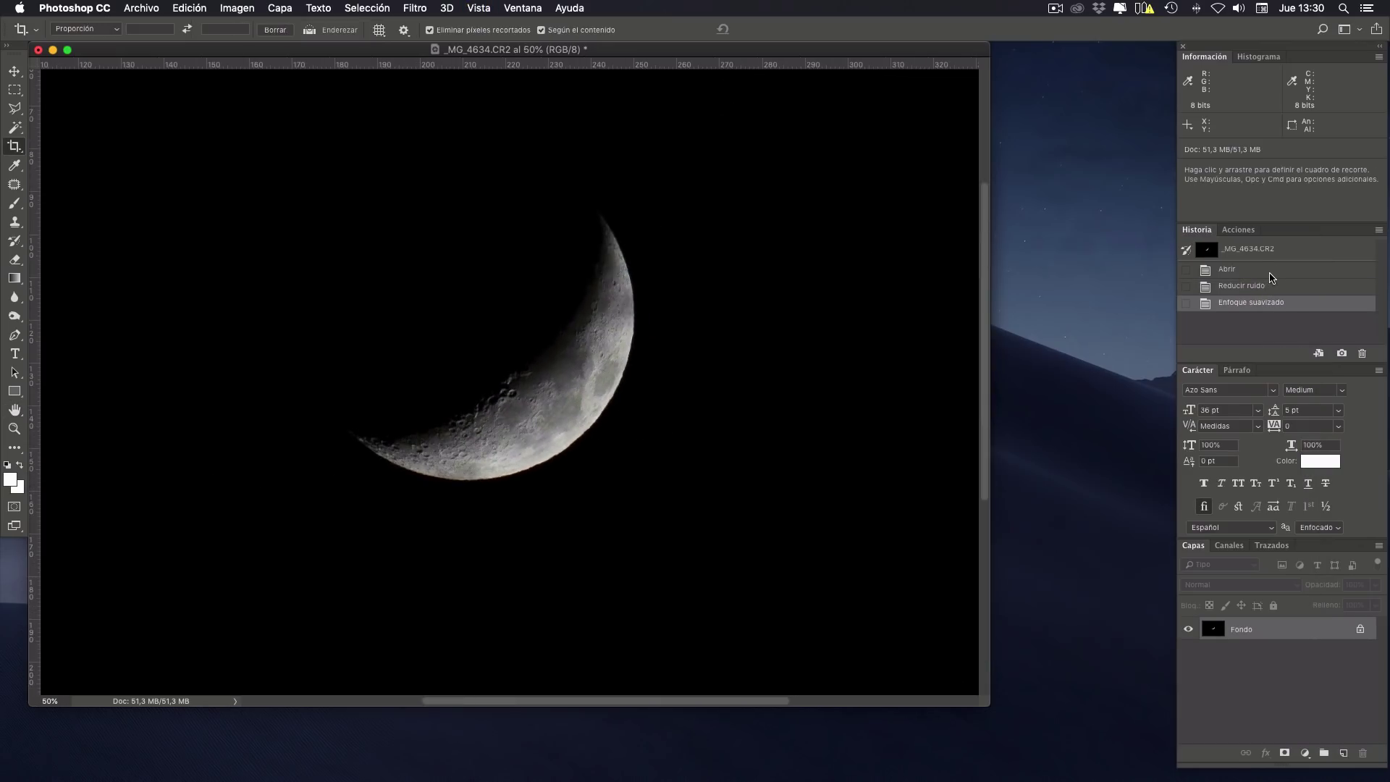
pyautogui.scroll(2, 757, 354)
pyautogui.hscroll(-2, 757, 354)
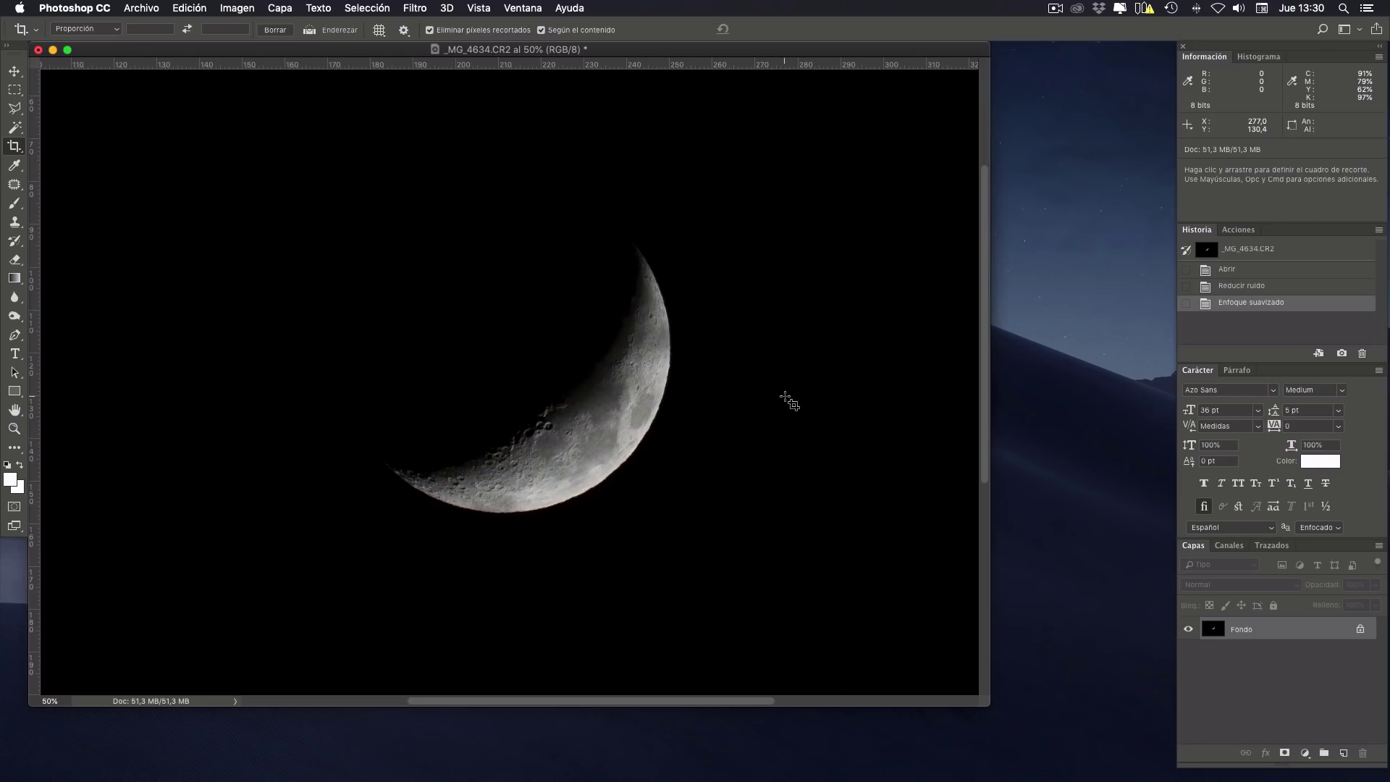
pyautogui.press('super+m')
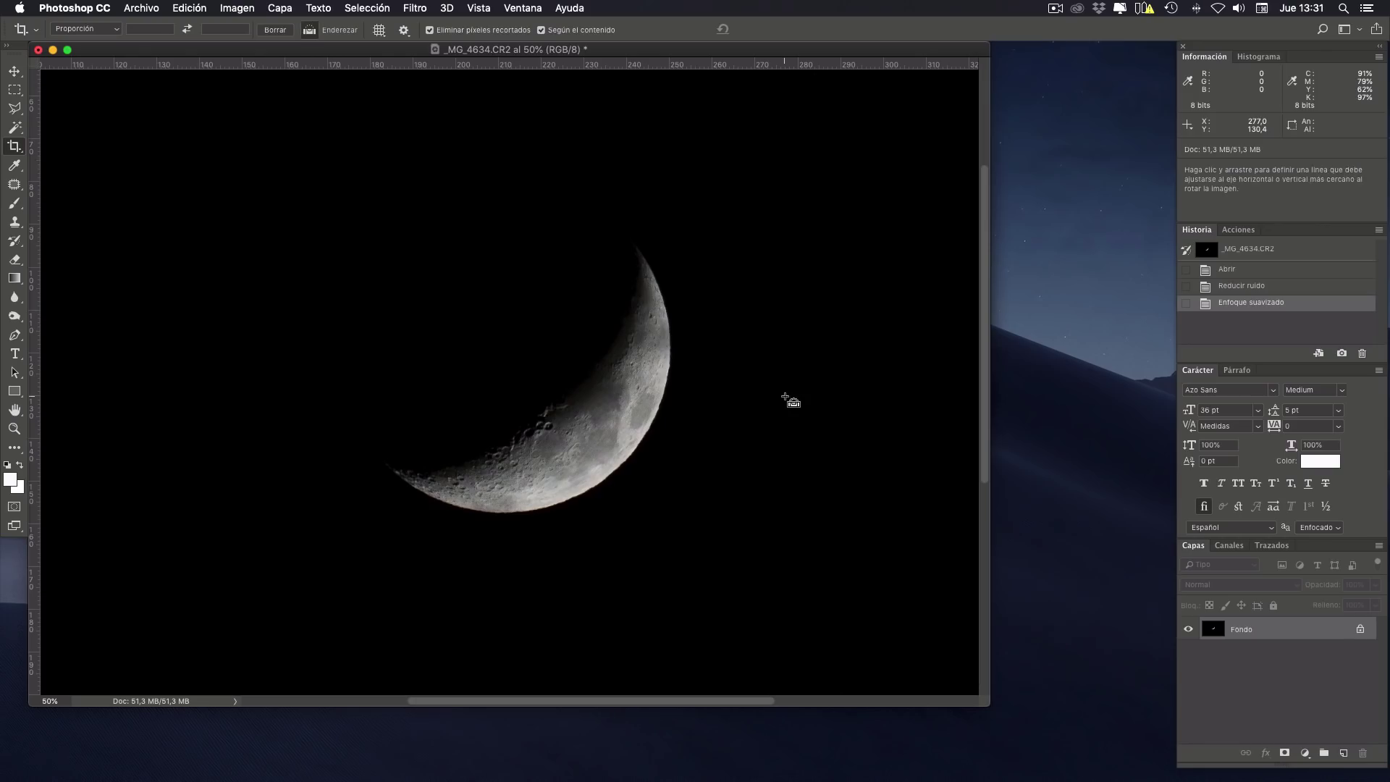
pyautogui.moveTo(978, 363); pyautogui.dragTo(978, 355)
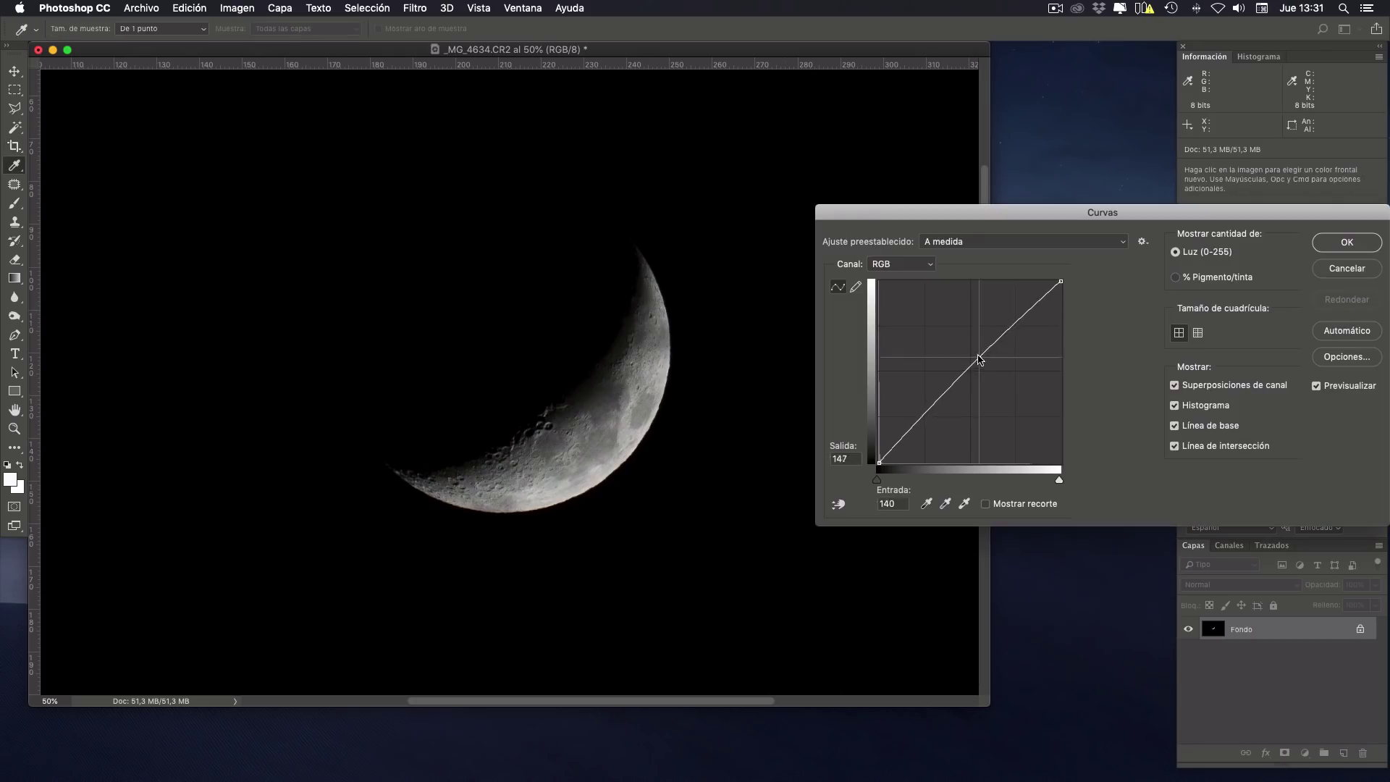
pyautogui.click(933, 400)
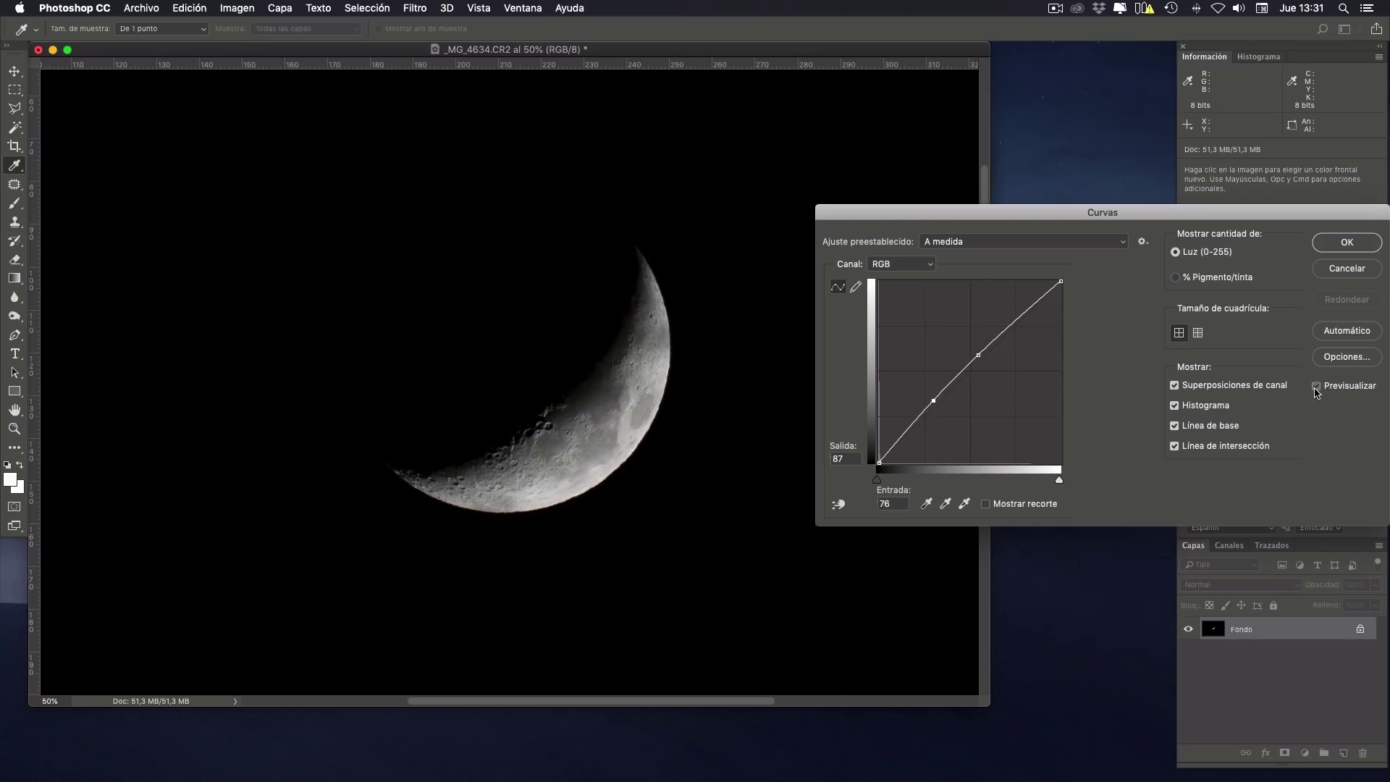
pyautogui.click(1347, 244)
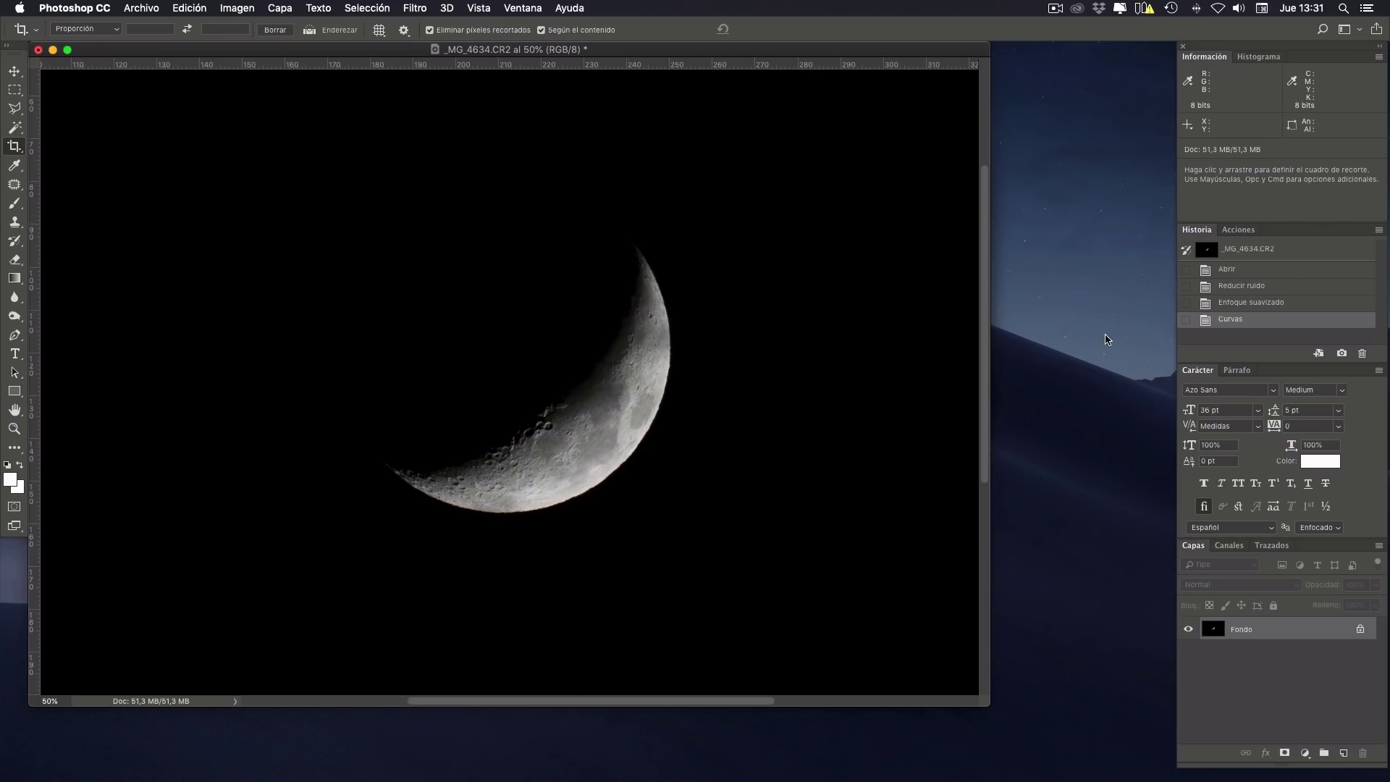
# - Switch to the HDR folder in Finder and open the full moon raw file _MG_4186.CR2
pyautogui.hotkey('ctrl', 'Up')
pyautogui.click(1024, 239)
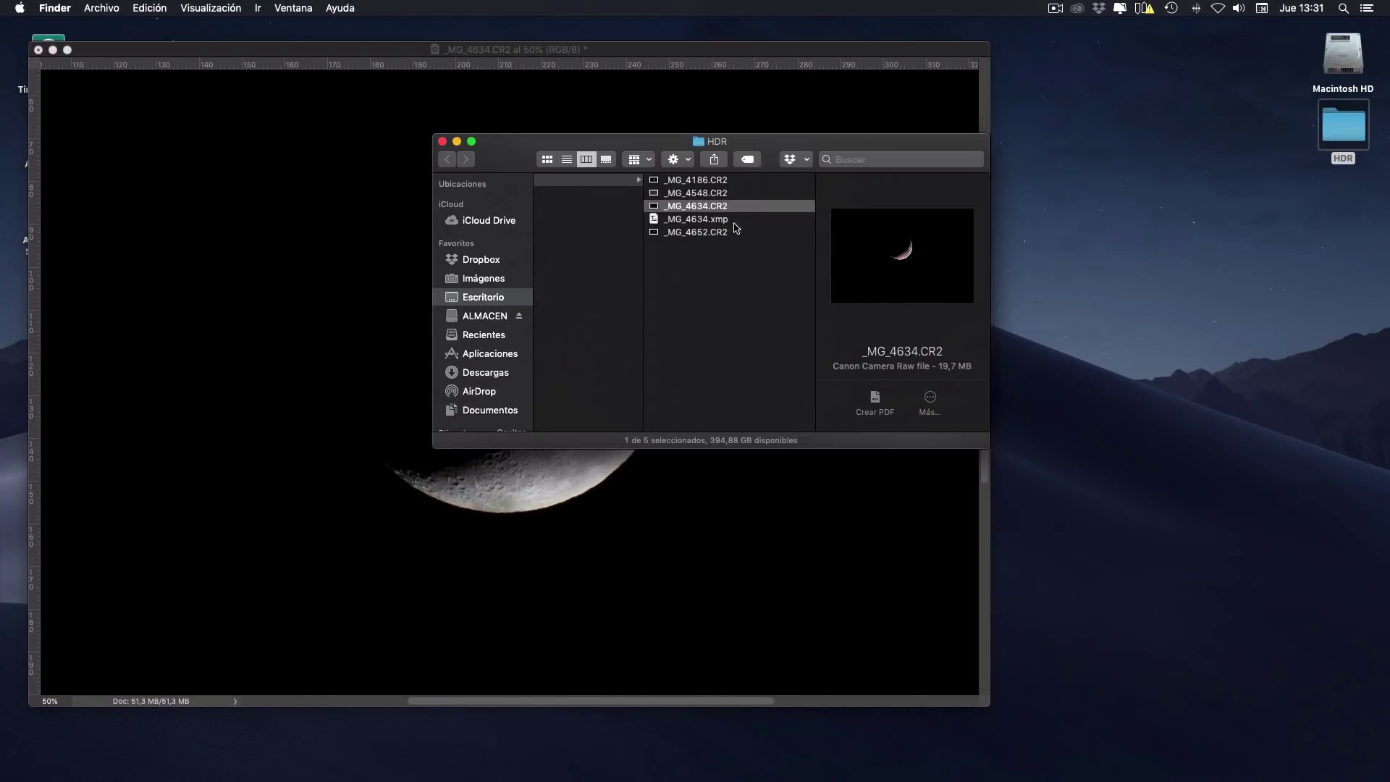
pyautogui.click(684, 181)
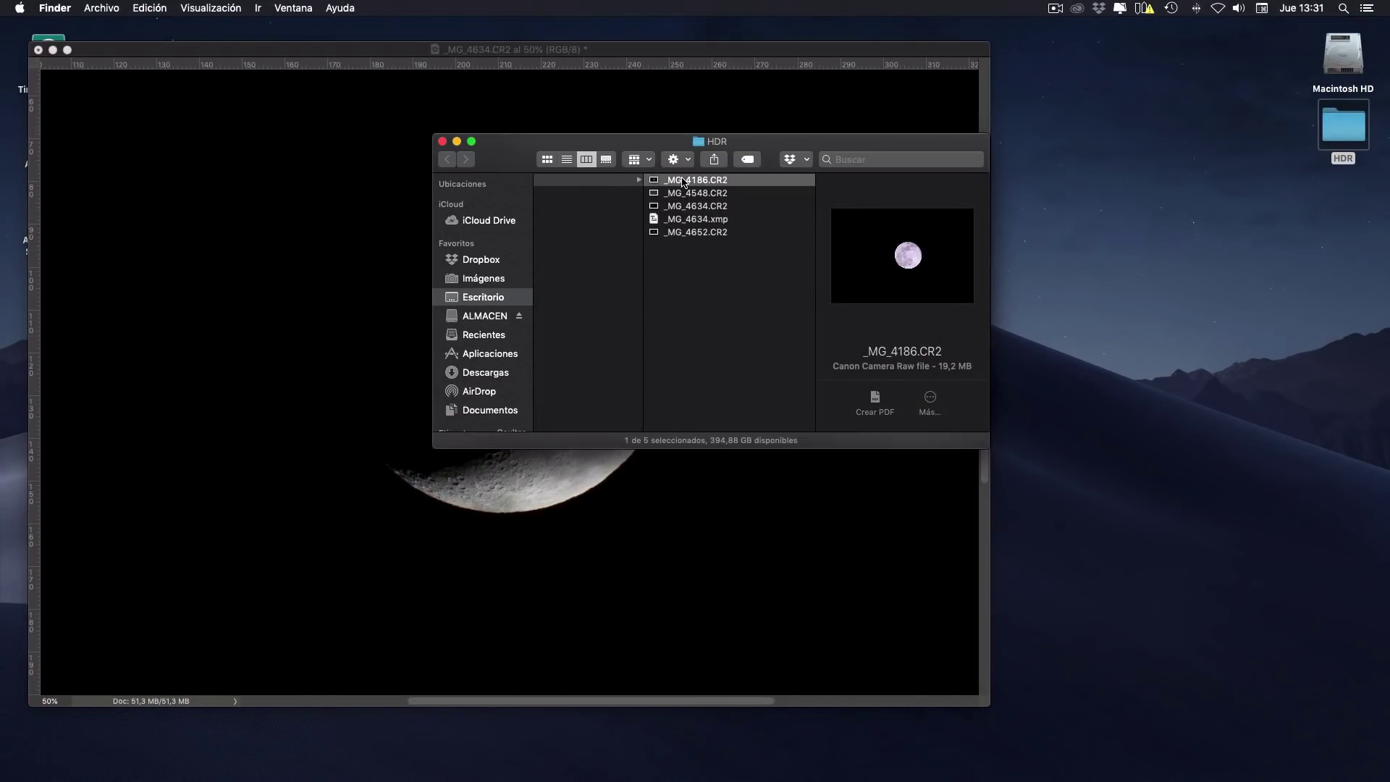
pyautogui.doubleClick(684, 181)
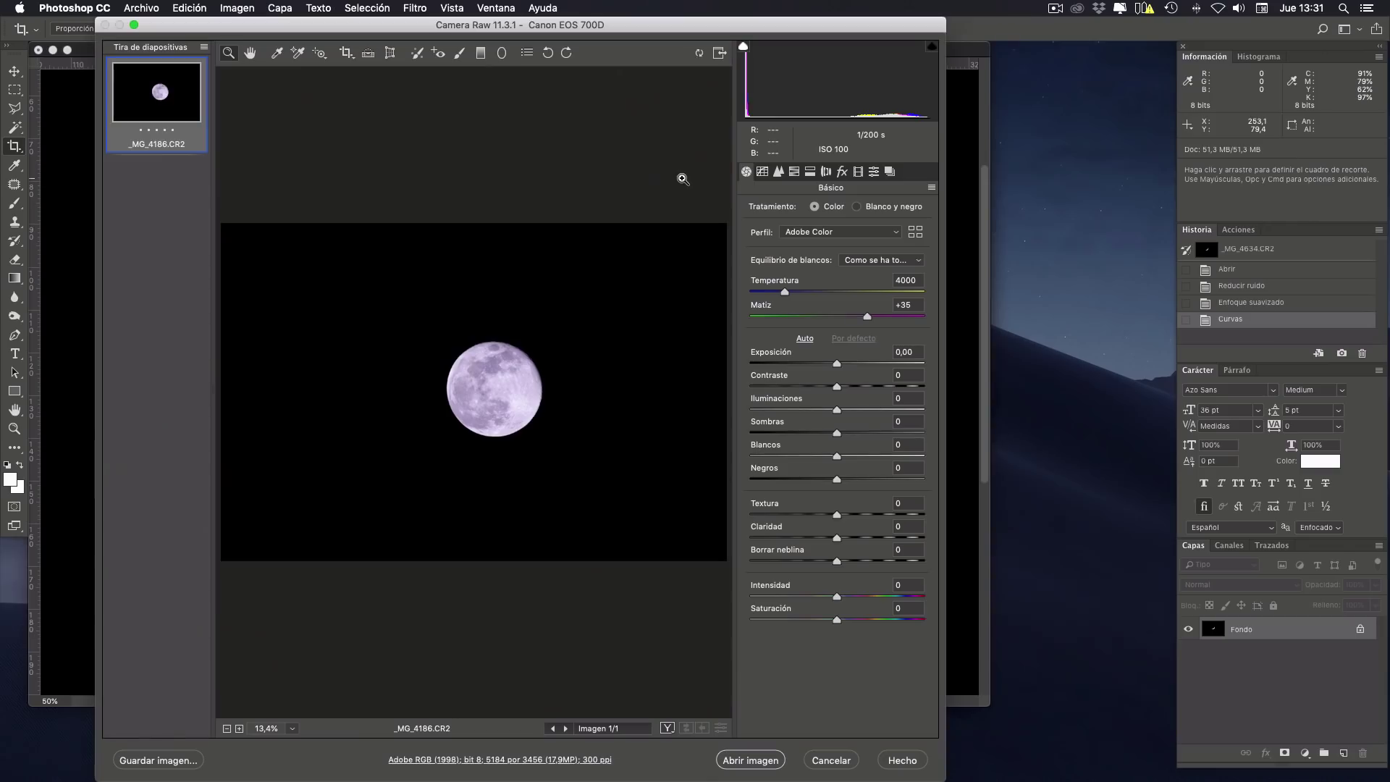
# - Set the full moon's tint to 0, lower its temperature slightly and open the image for editing
pyautogui.click(903, 305)
pyautogui.write('0')
pyautogui.press('Return')
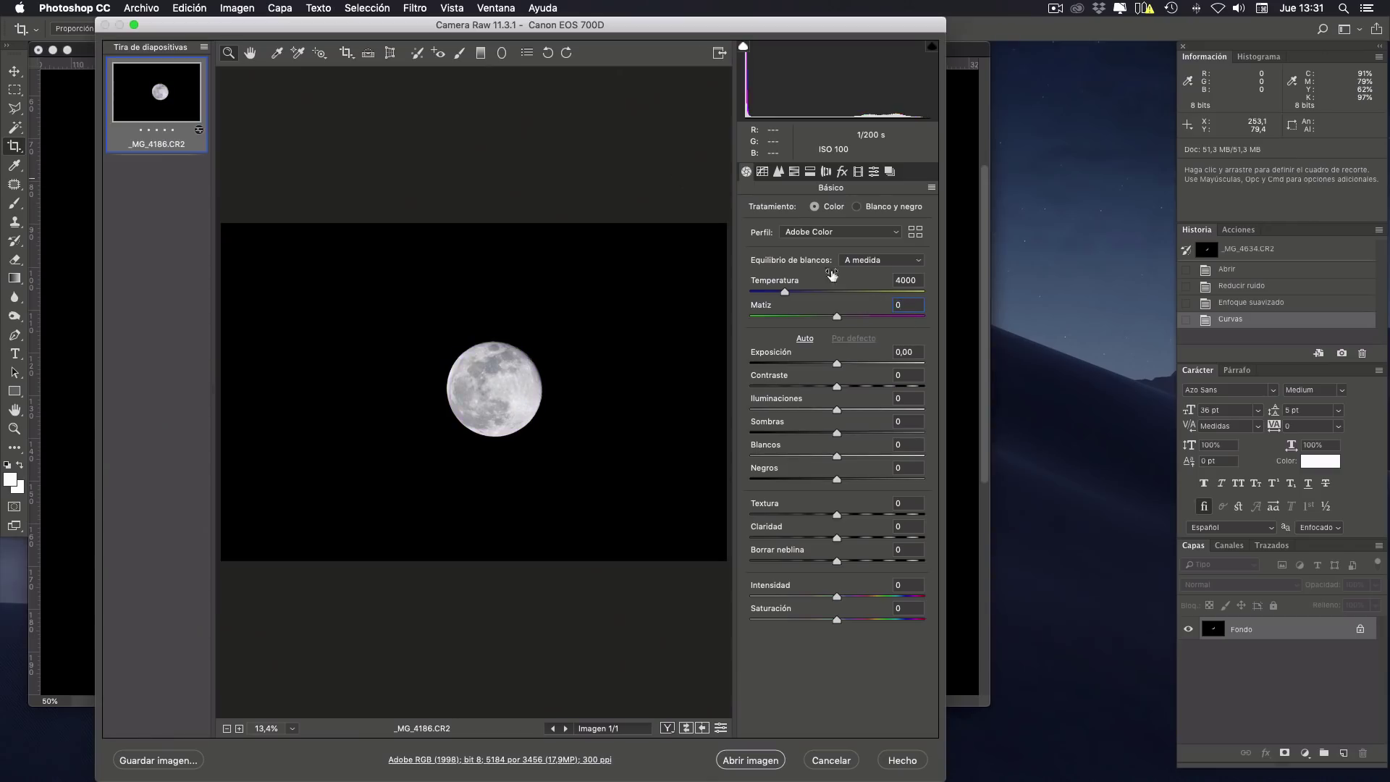
pyautogui.moveTo(785, 291); pyautogui.dragTo(777, 296)
pyautogui.click(767, 762)
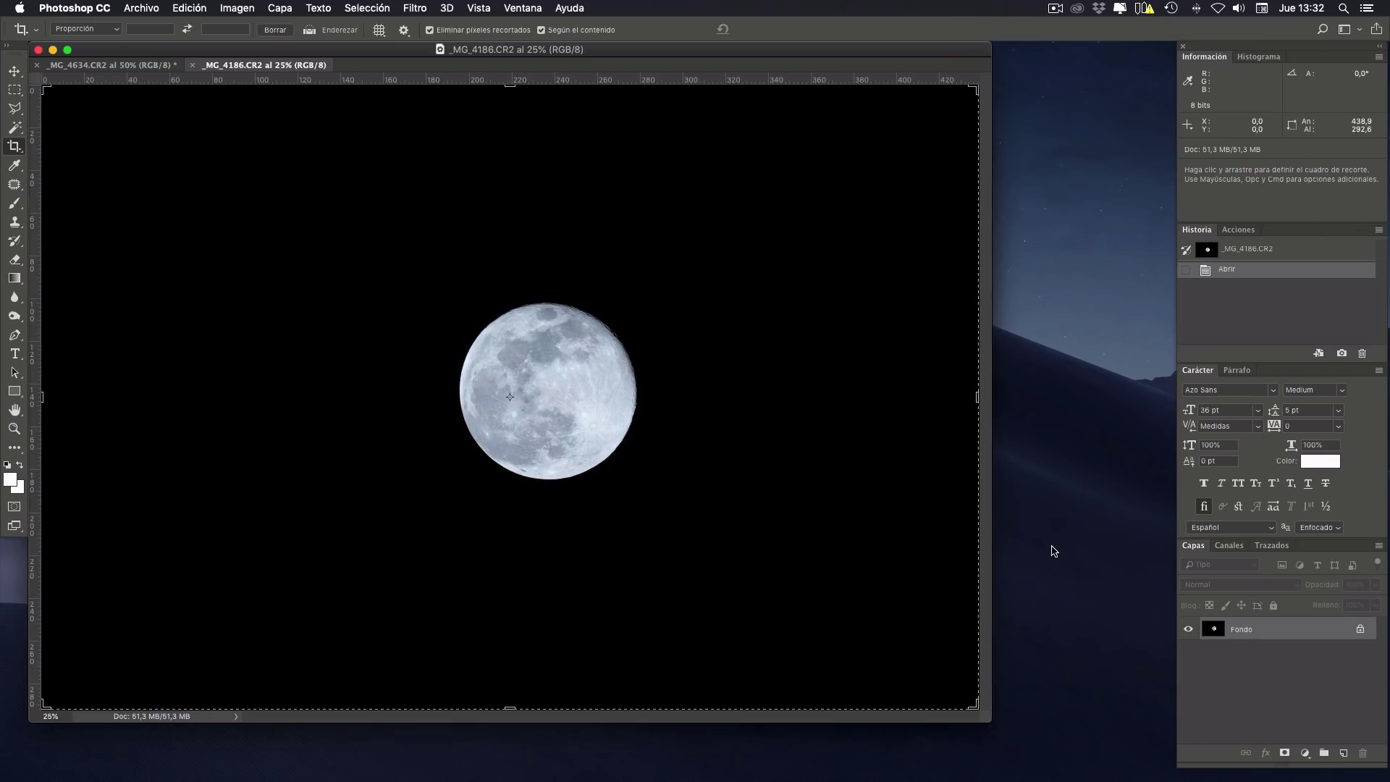
# - Reapply the last-used Smart Sharpen filter to the full moon photo
pyautogui.press('super+1')
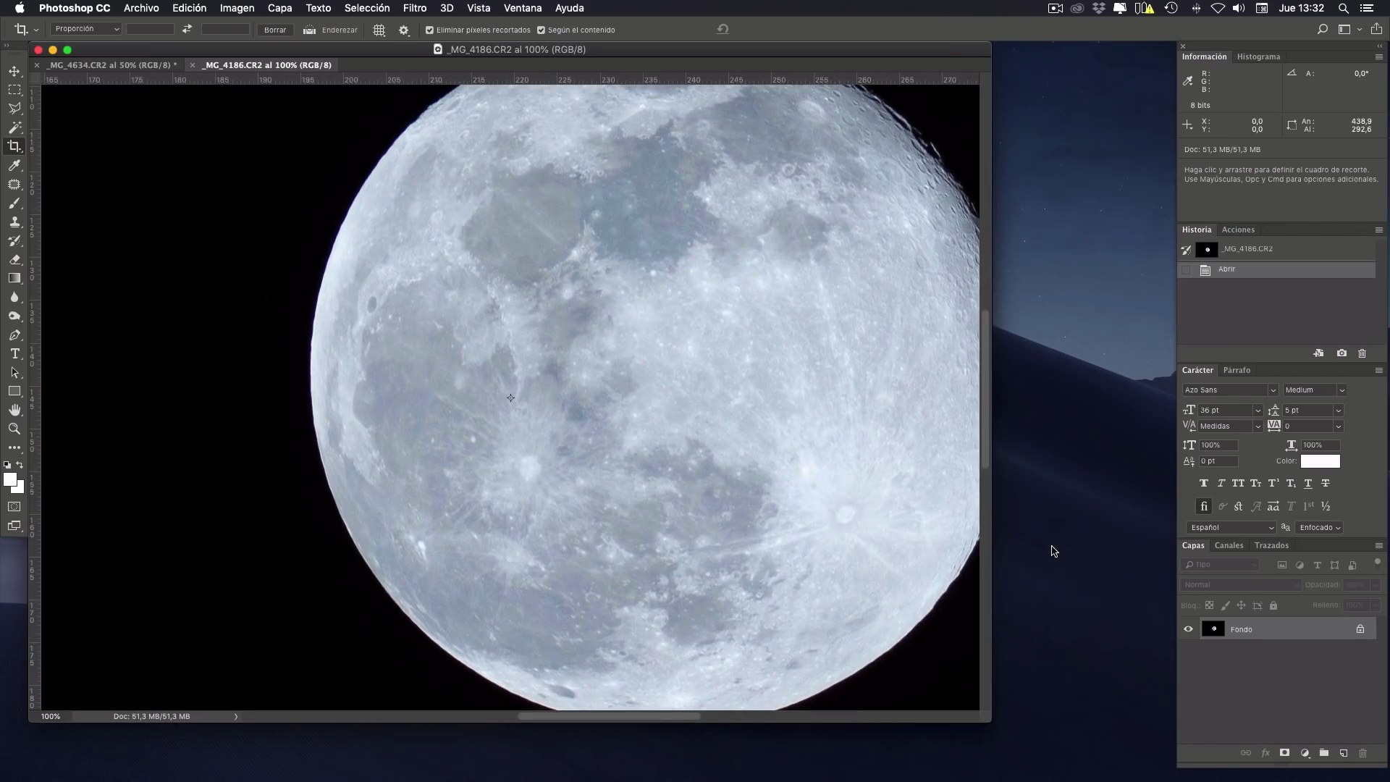
pyautogui.moveTo(707, 487); pyautogui.dragTo(533, 487)
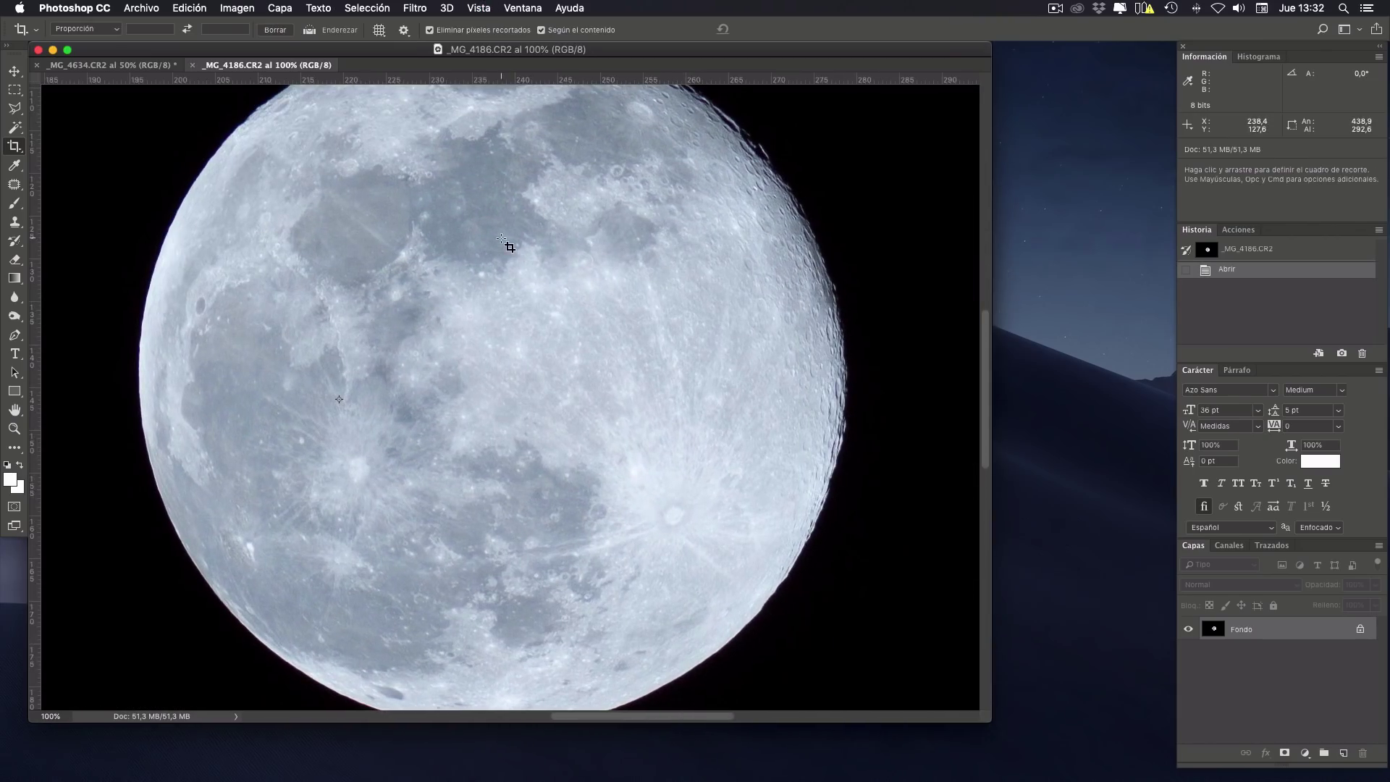
pyautogui.click(416, 8)
pyautogui.moveTo(443, 8)
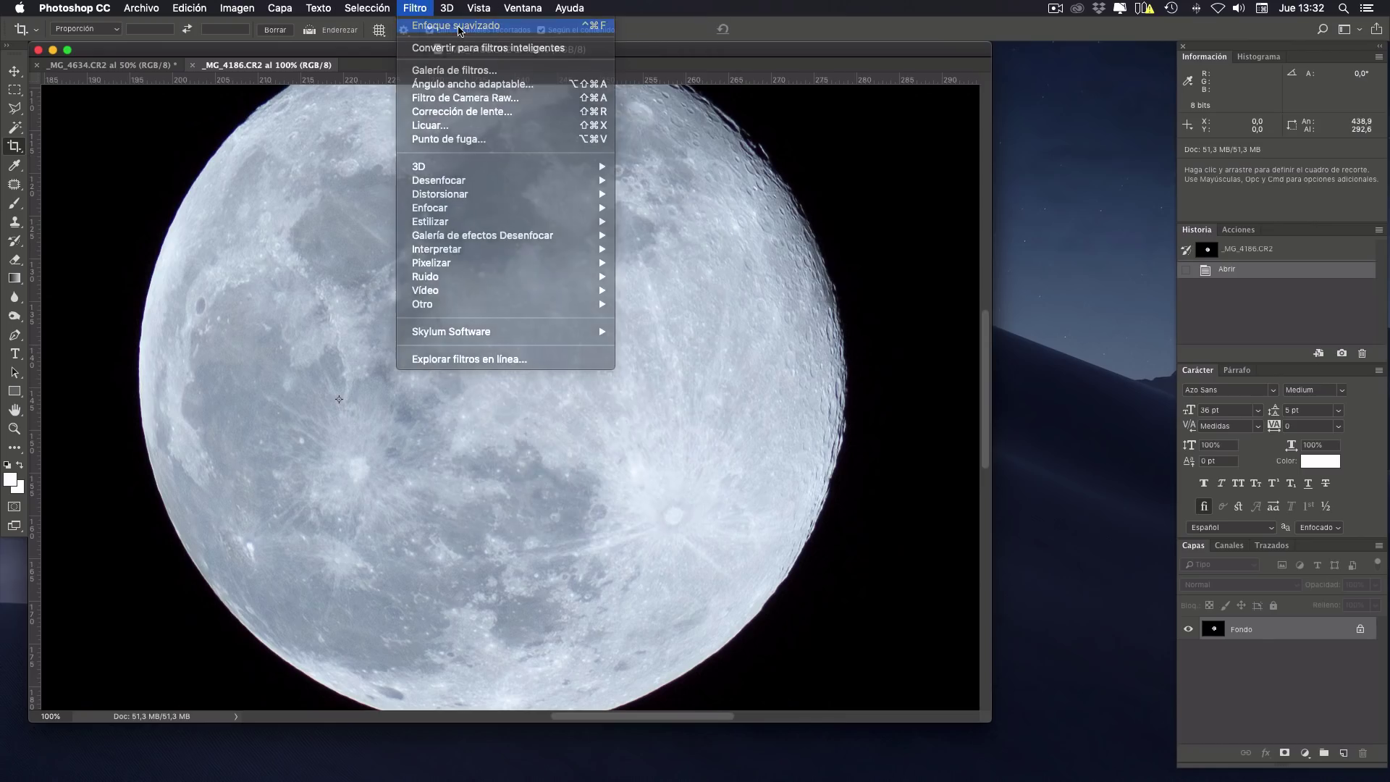
pyautogui.click(458, 27)
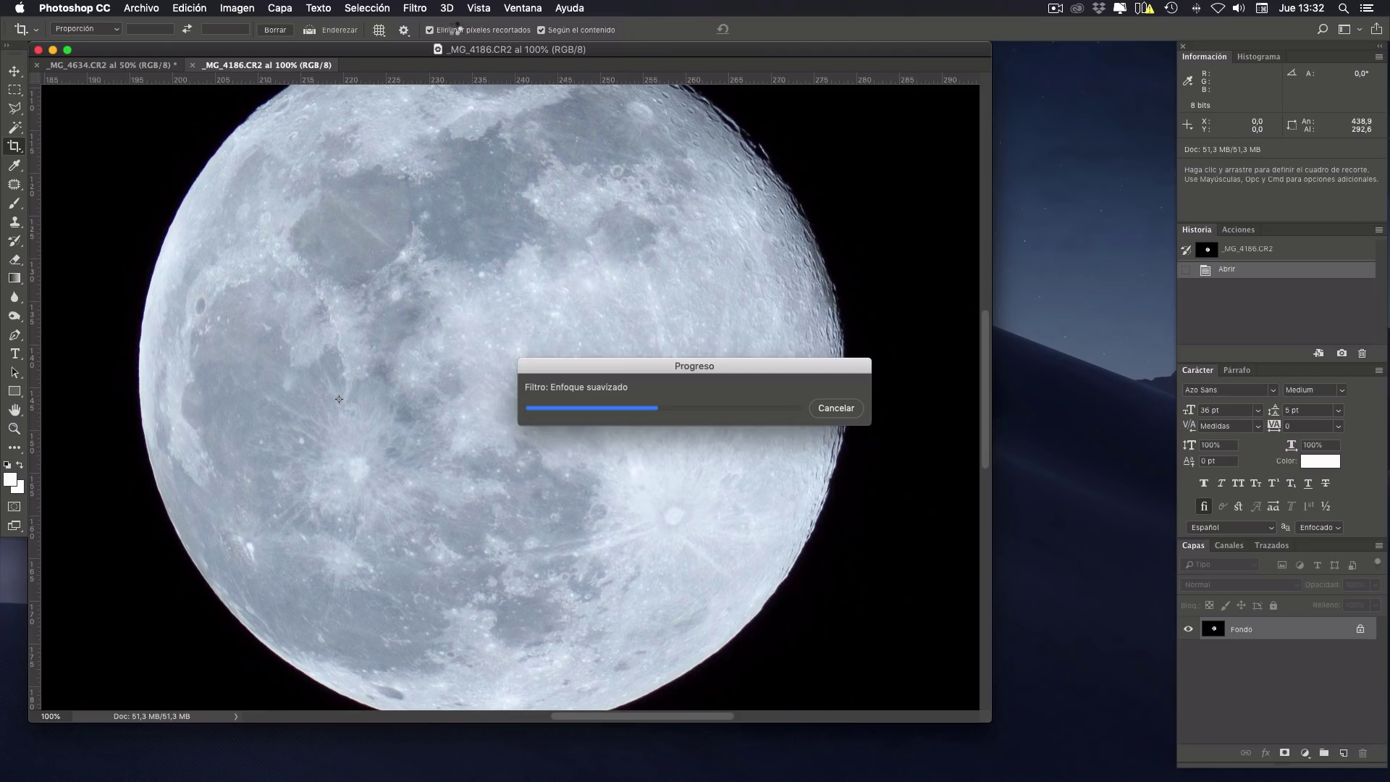
# - Add contrast to the full moon with Curves, using a highlight point and a shadow point at input 83, output 66
pyautogui.press('super+minus')
pyautogui.press('super+minus')
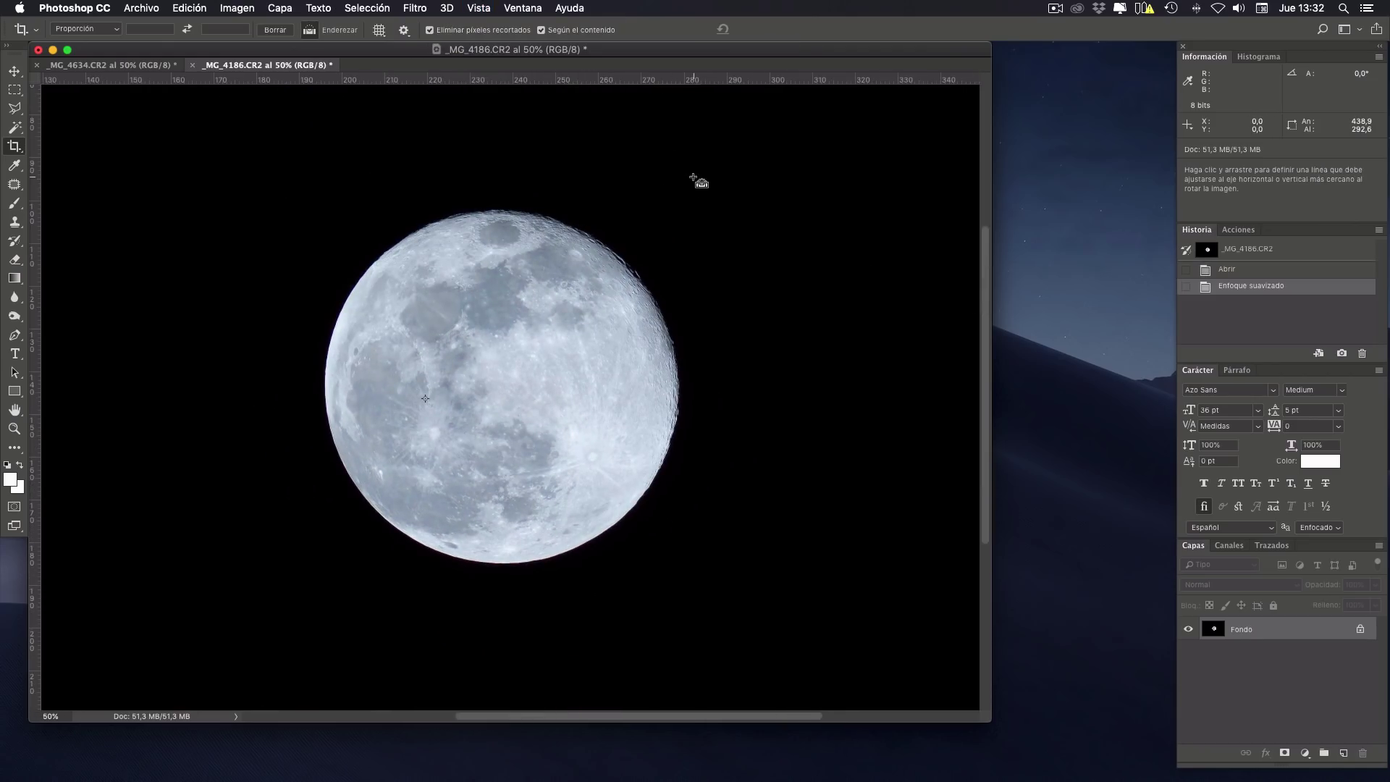
pyautogui.press('super+m')
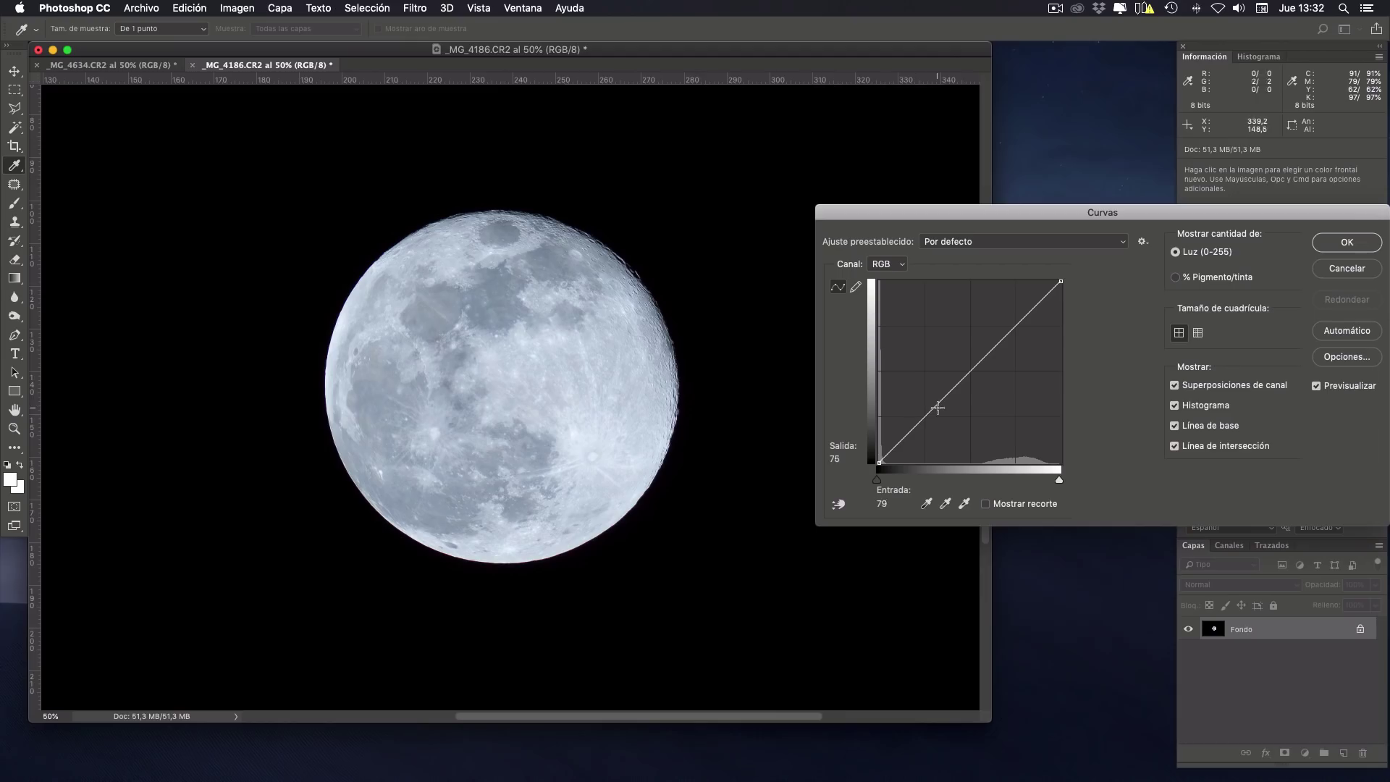
pyautogui.moveTo(938, 409); pyautogui.dragTo(937, 414)
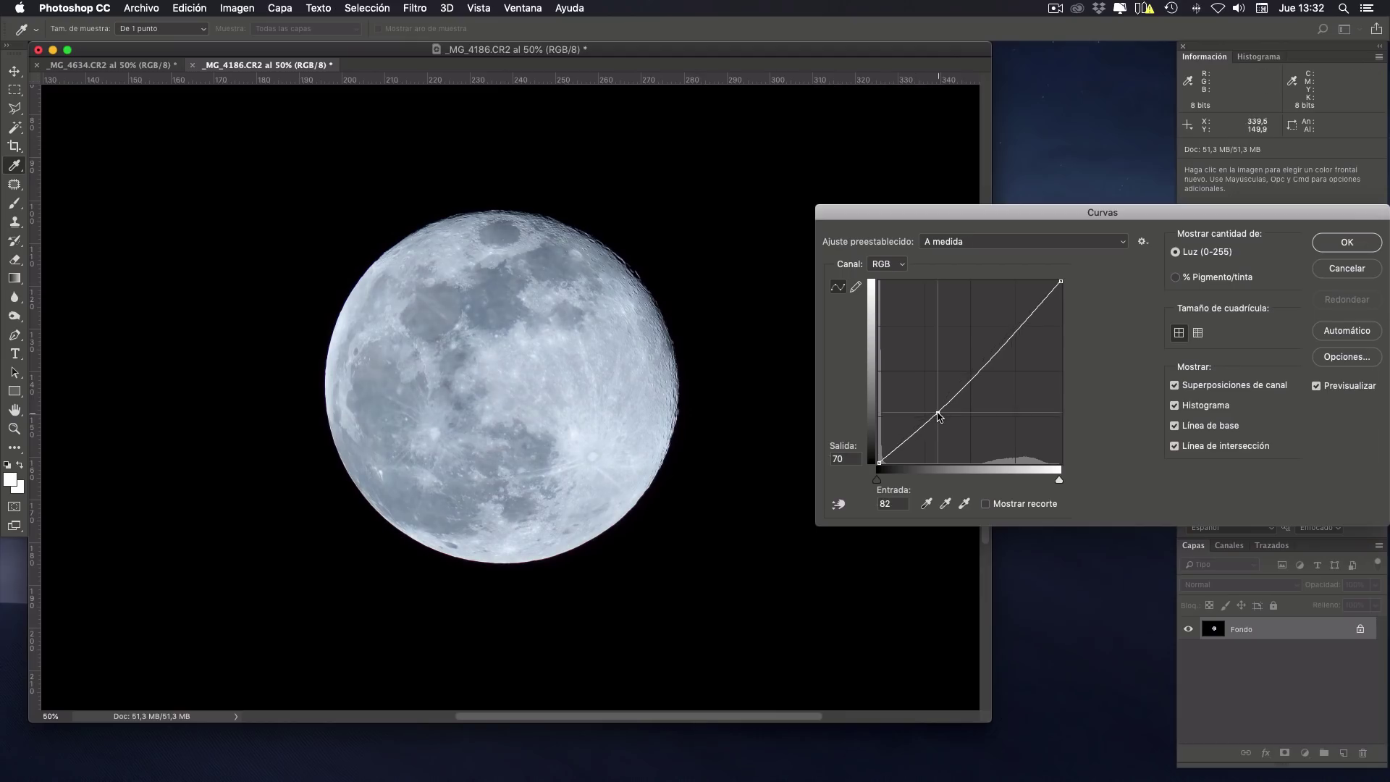
pyautogui.click(1004, 343)
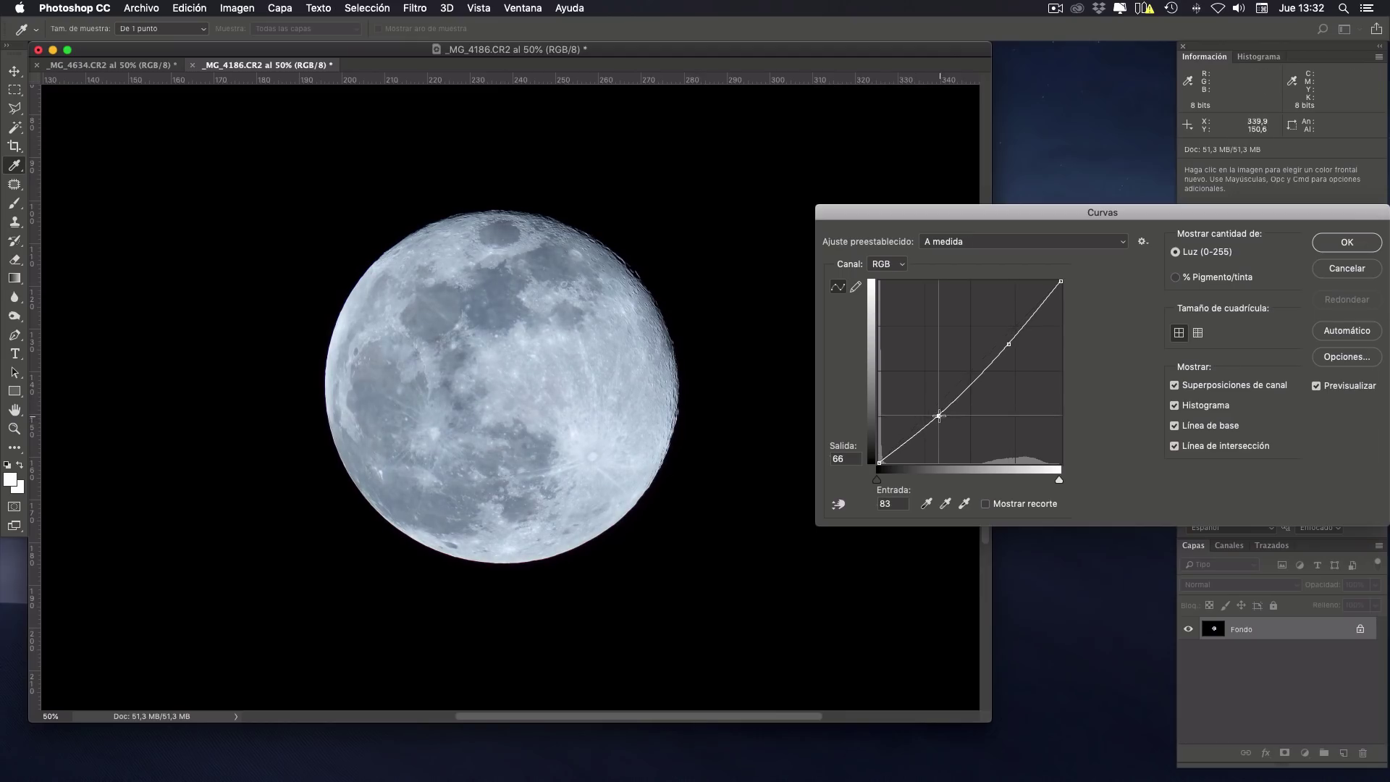
pyautogui.click(938, 414)
pyautogui.click(1318, 386)
pyautogui.click(1318, 385)
pyautogui.click(1339, 242)
pyautogui.press('c')
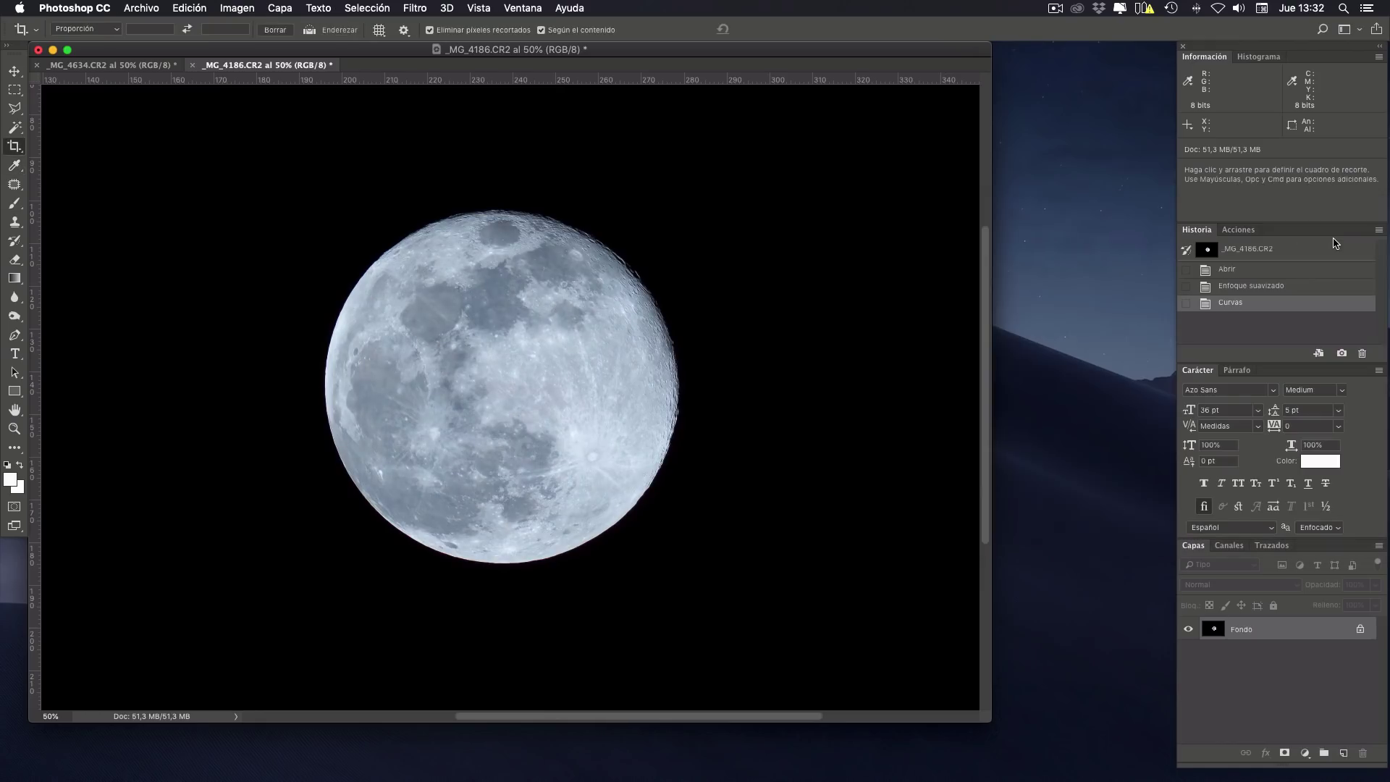
# - Choose the Elliptical Marquee tool and place guides touching the full moon's top and left edges
pyautogui.press('super+minus')
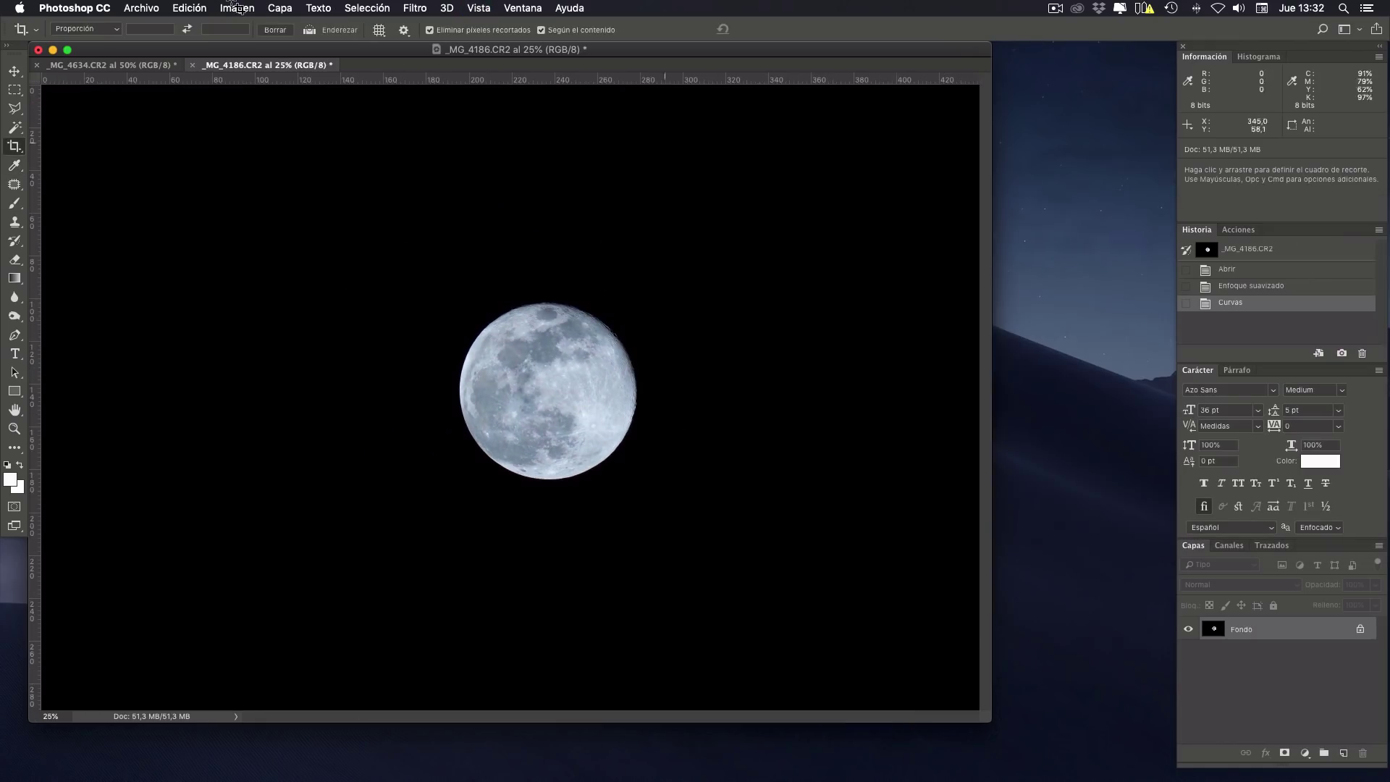
pyautogui.click(15, 89)
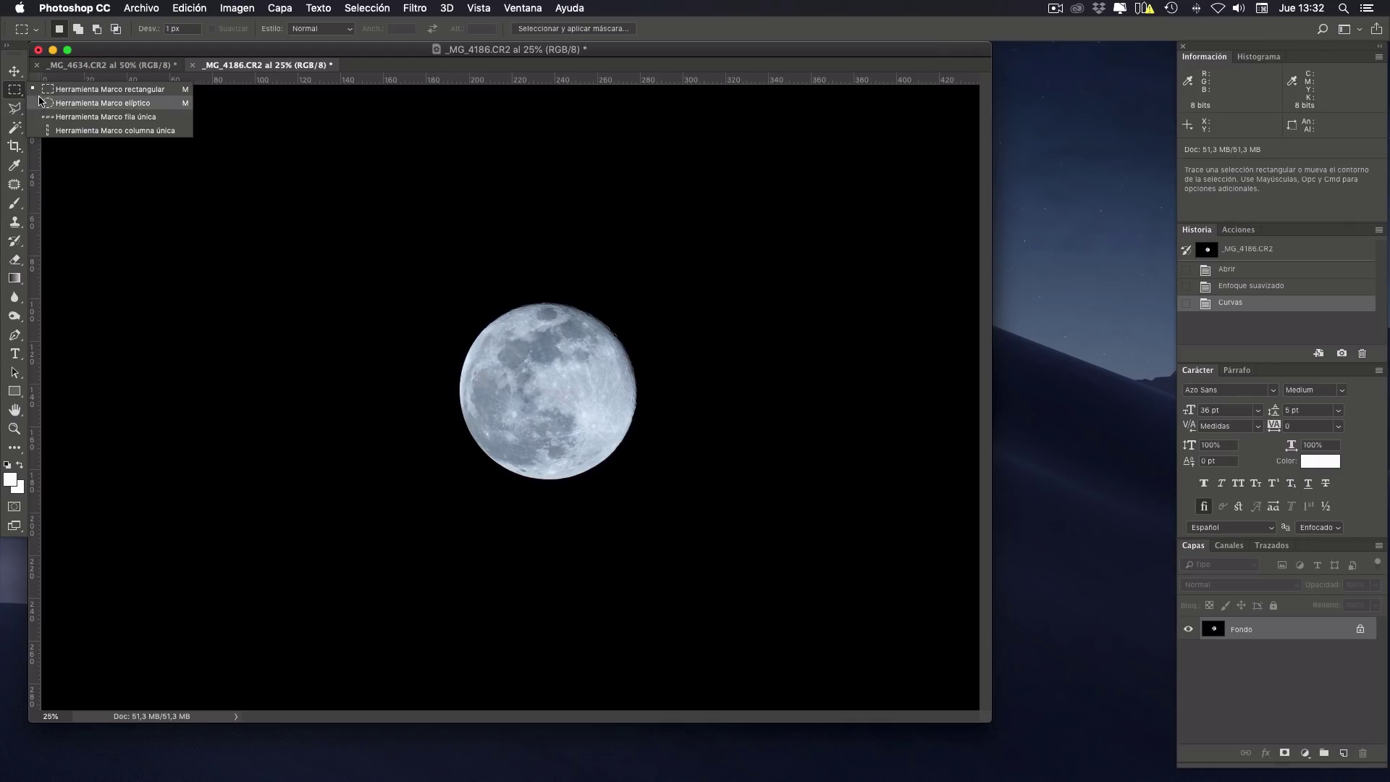
pyautogui.click(45, 104)
pyautogui.moveTo(562, 79); pyautogui.dragTo(560, 301)
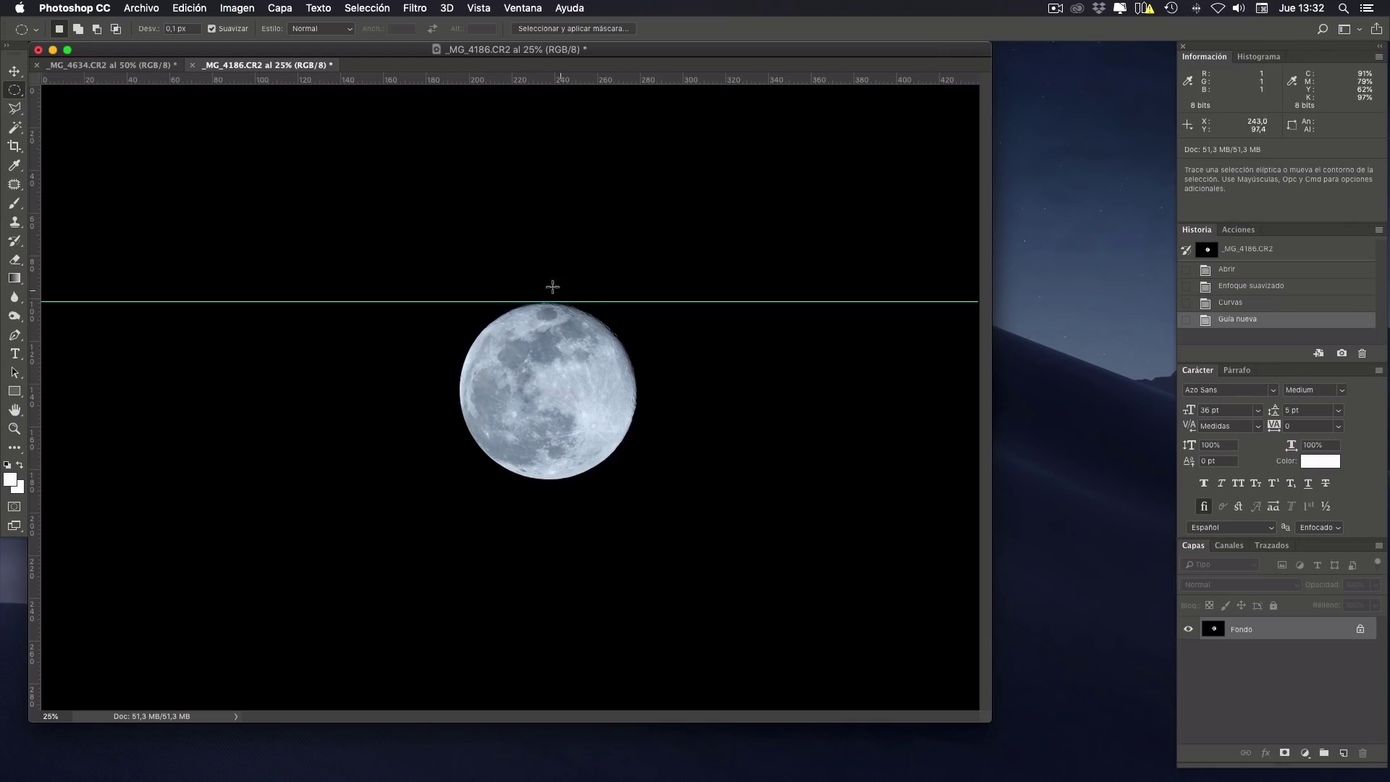
pyautogui.moveTo(34, 340); pyautogui.dragTo(458, 427)
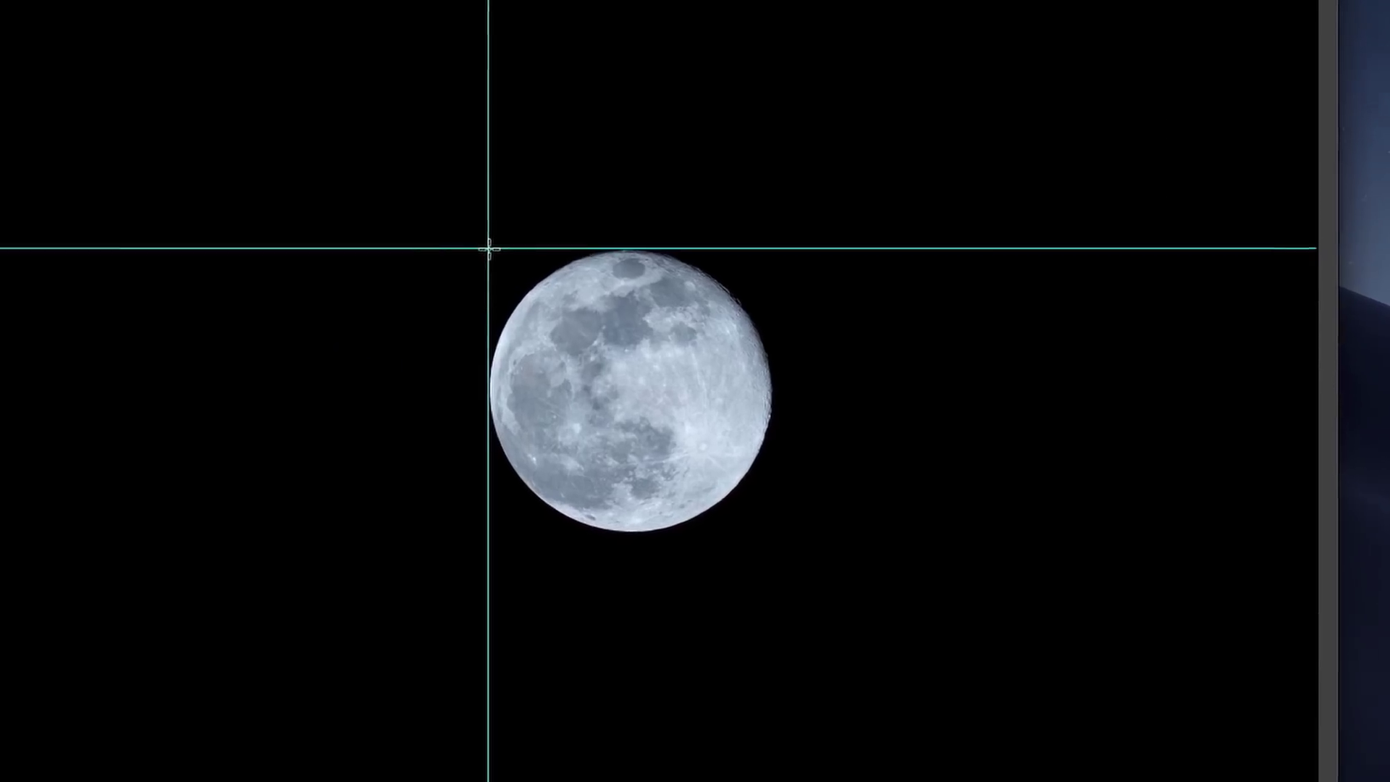
# - Select the full moon's disc with a circular marquee from the guide intersection and float its window beside the crescent photo
pyautogui.moveTo(458, 301); pyautogui.dragTo(625, 461)
pyautogui.moveTo(841, 529); pyautogui.dragTo(867, 572)
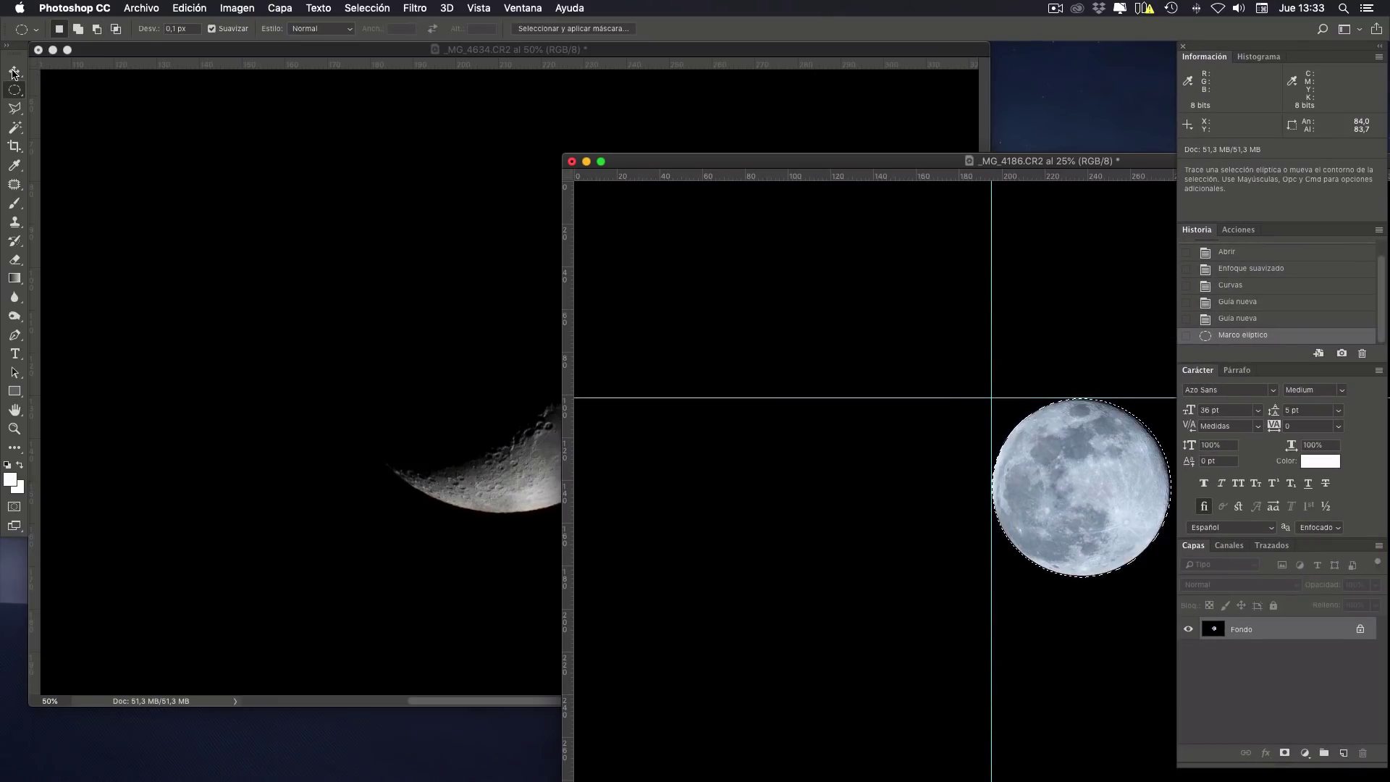
# - Move the selected full moon into the crescent photo as a new layer and set its opacity to 33%
pyautogui.press('v')
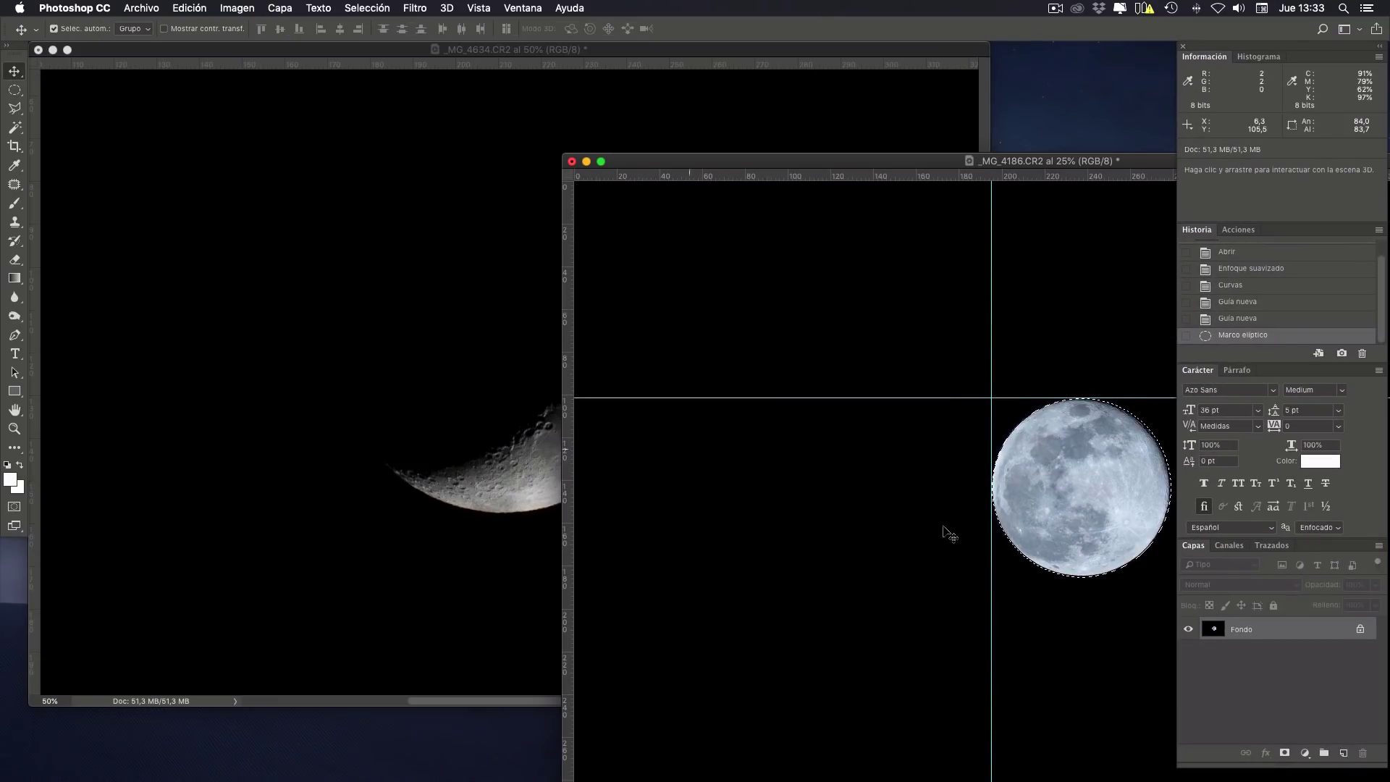
pyautogui.moveTo(1040, 513); pyautogui.dragTo(400, 463)
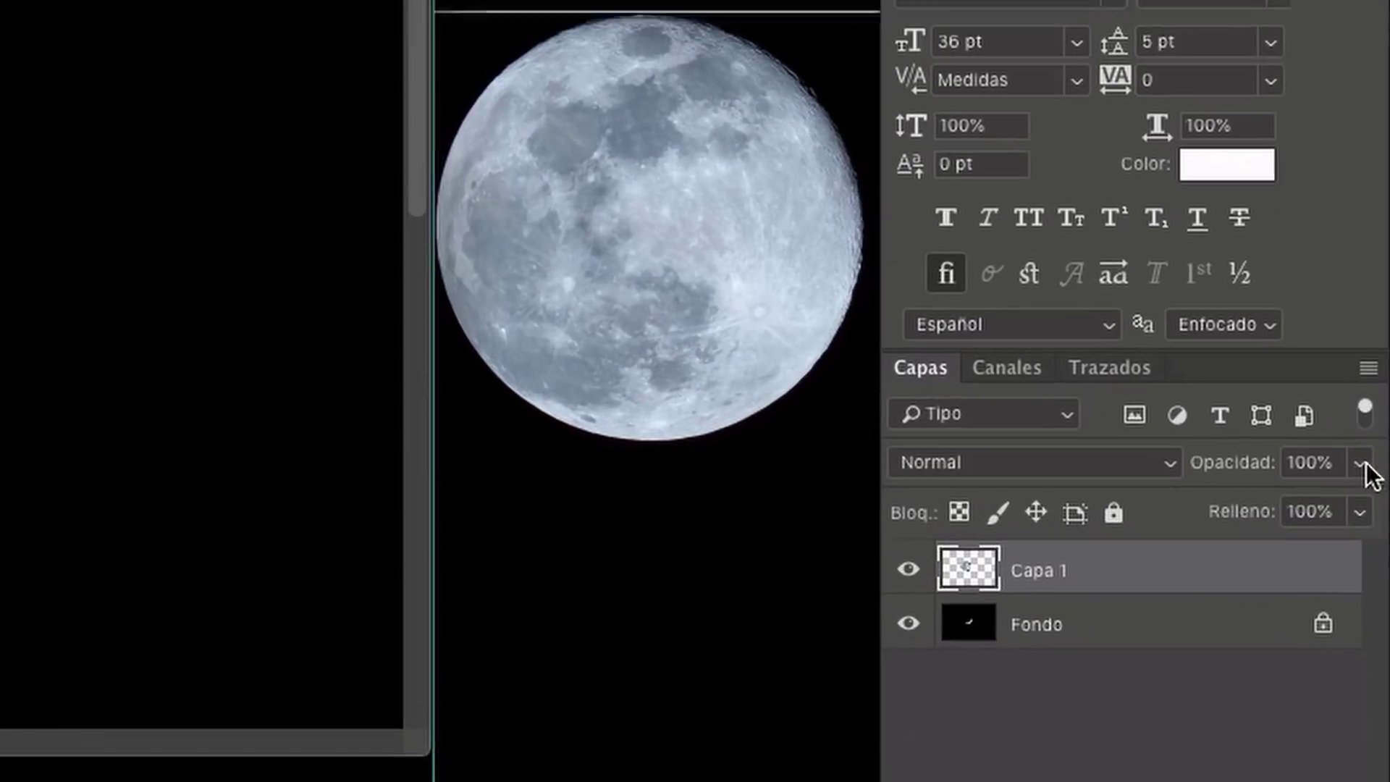
pyautogui.click(1374, 578)
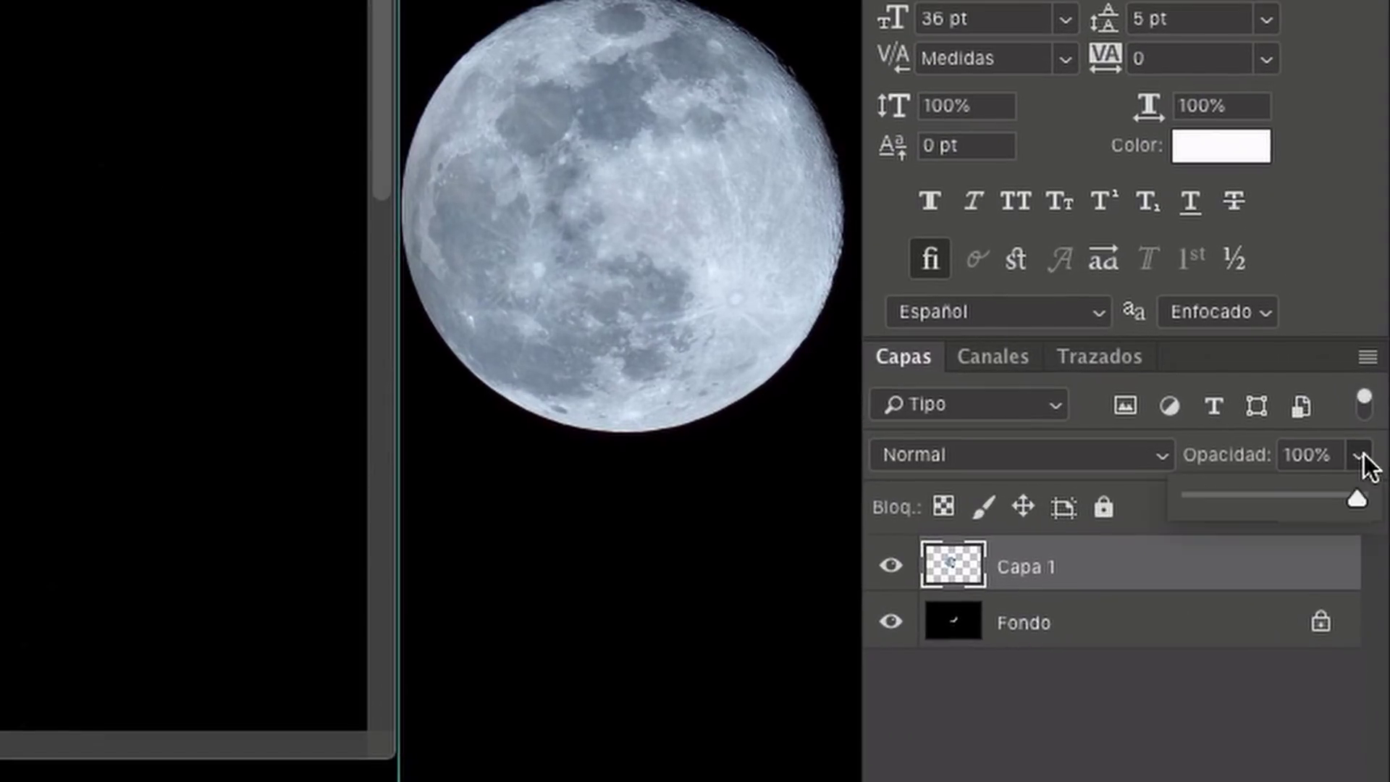
pyautogui.moveTo(1371, 595); pyautogui.dragTo(1346, 595)
pyautogui.moveTo(1253, 493)
pyautogui.mouseDown()
pyautogui.moveTo(1240, 493)
pyautogui.moveTo(1254, 493)
pyautogui.mouseUp()
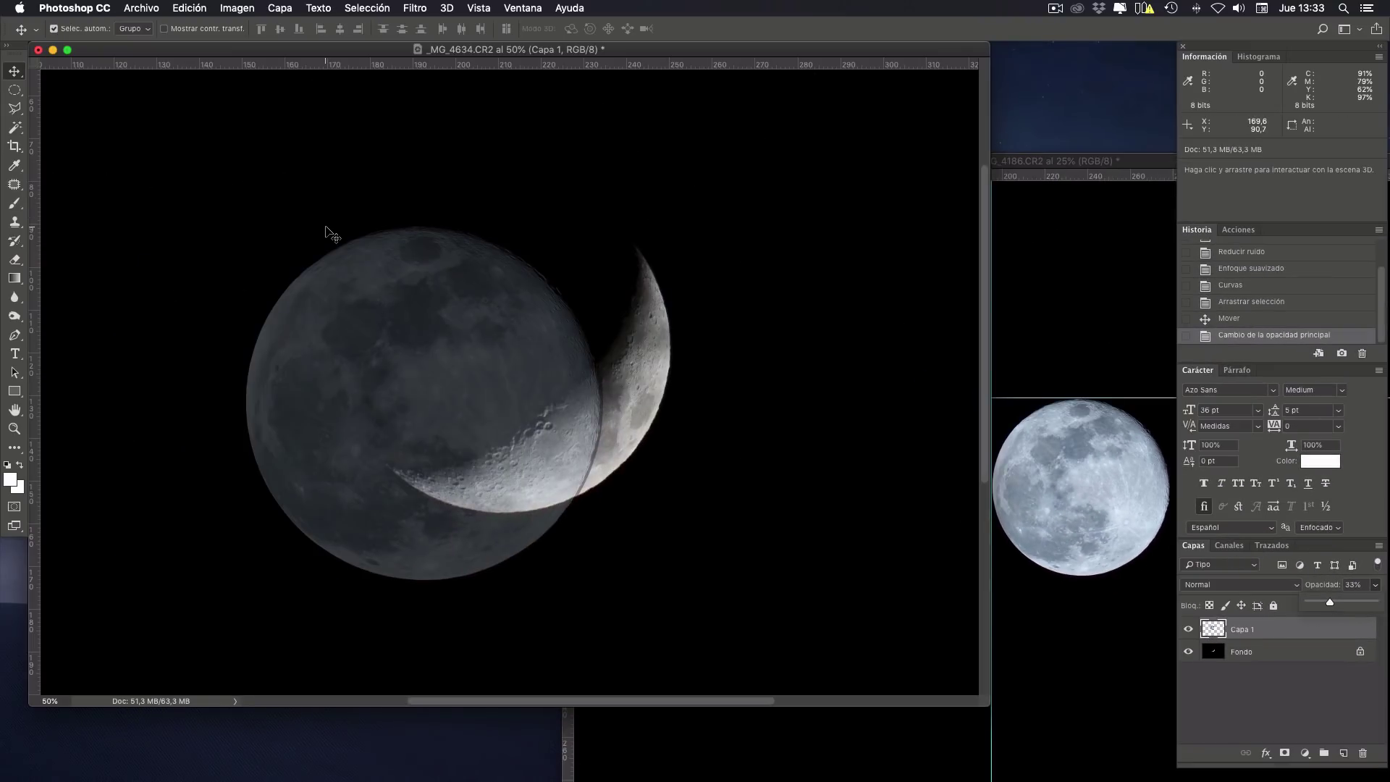
# - Free Transform the full moon layer, rotating it about 118° and scaling it down slightly to match the crescent's outline
pyautogui.press('super+t')
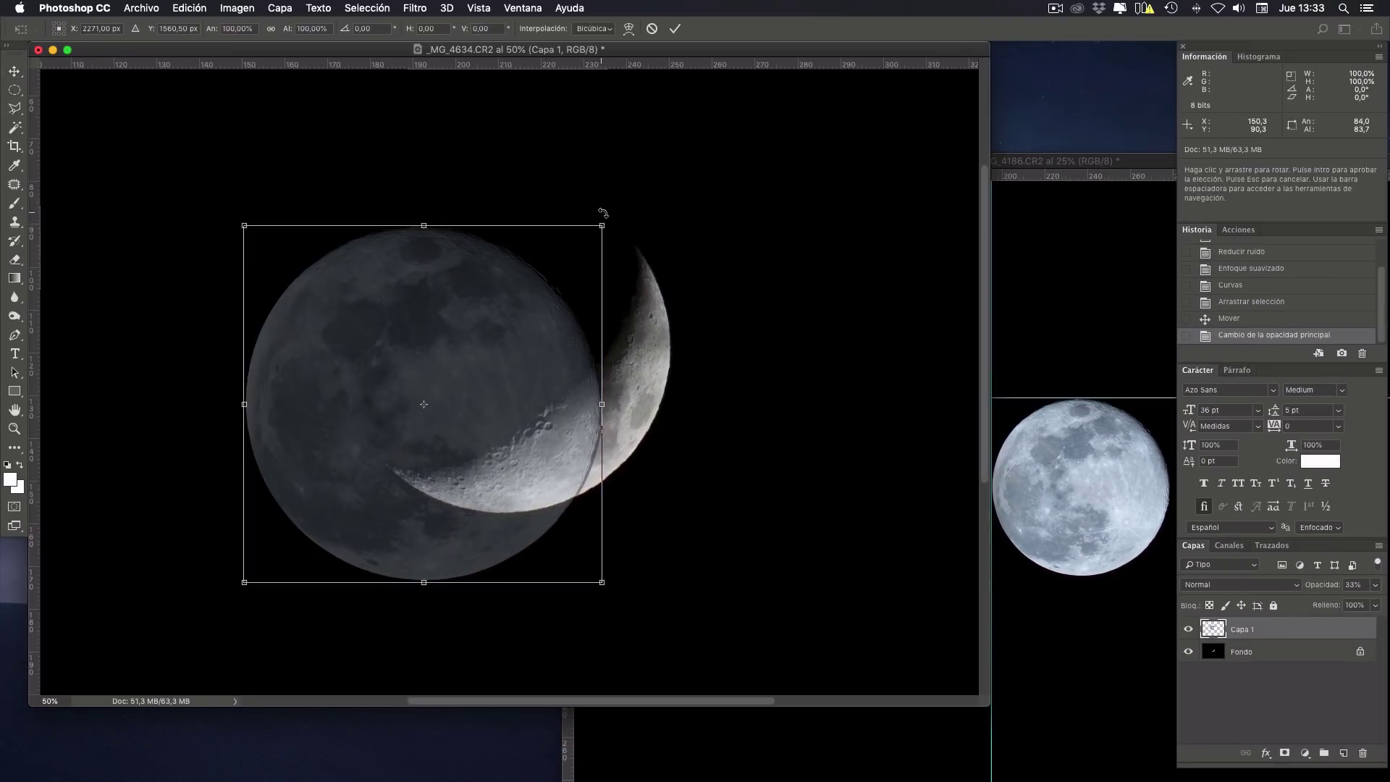
pyautogui.moveTo(620, 225); pyautogui.dragTo(575, 481)
pyautogui.moveTo(412, 463); pyautogui.dragTo(463, 369)
pyautogui.moveTo(688, 177); pyautogui.dragTo(760, 248)
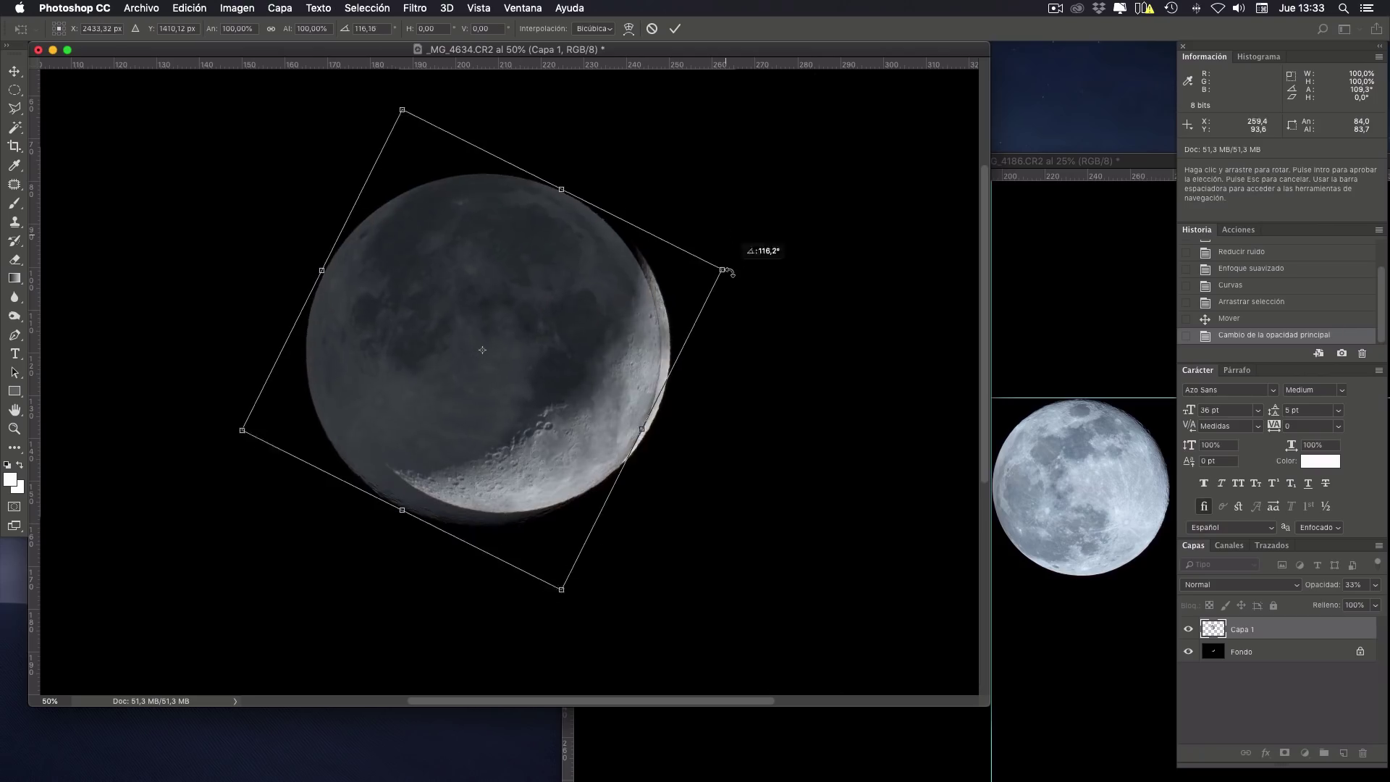
pyautogui.moveTo(452, 366); pyautogui.dragTo(461, 354)
pyautogui.moveTo(418, 94); pyautogui.dragTo(426, 118)
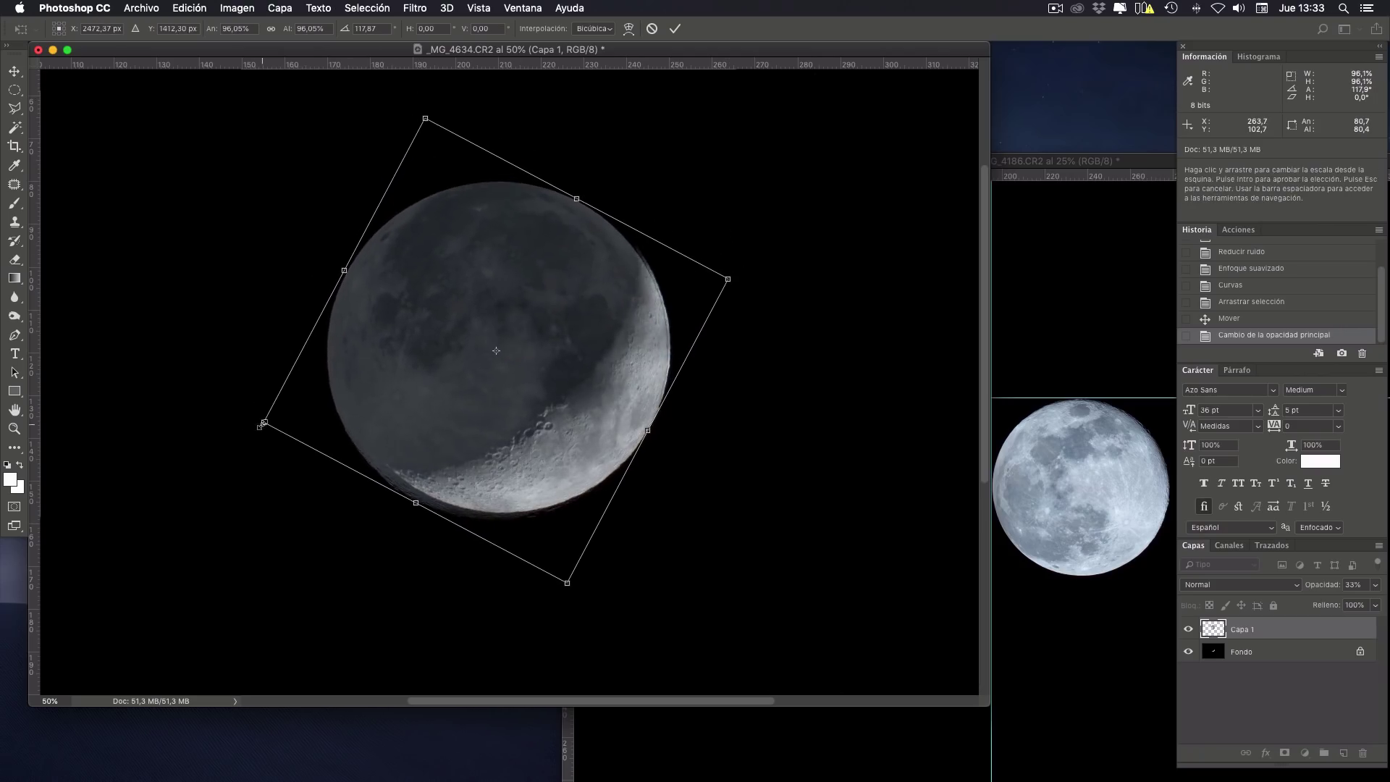
pyautogui.moveTo(259, 424); pyautogui.dragTo(280, 418)
pyautogui.moveTo(412, 388); pyautogui.dragTo(412, 391)
pyautogui.press('Return')
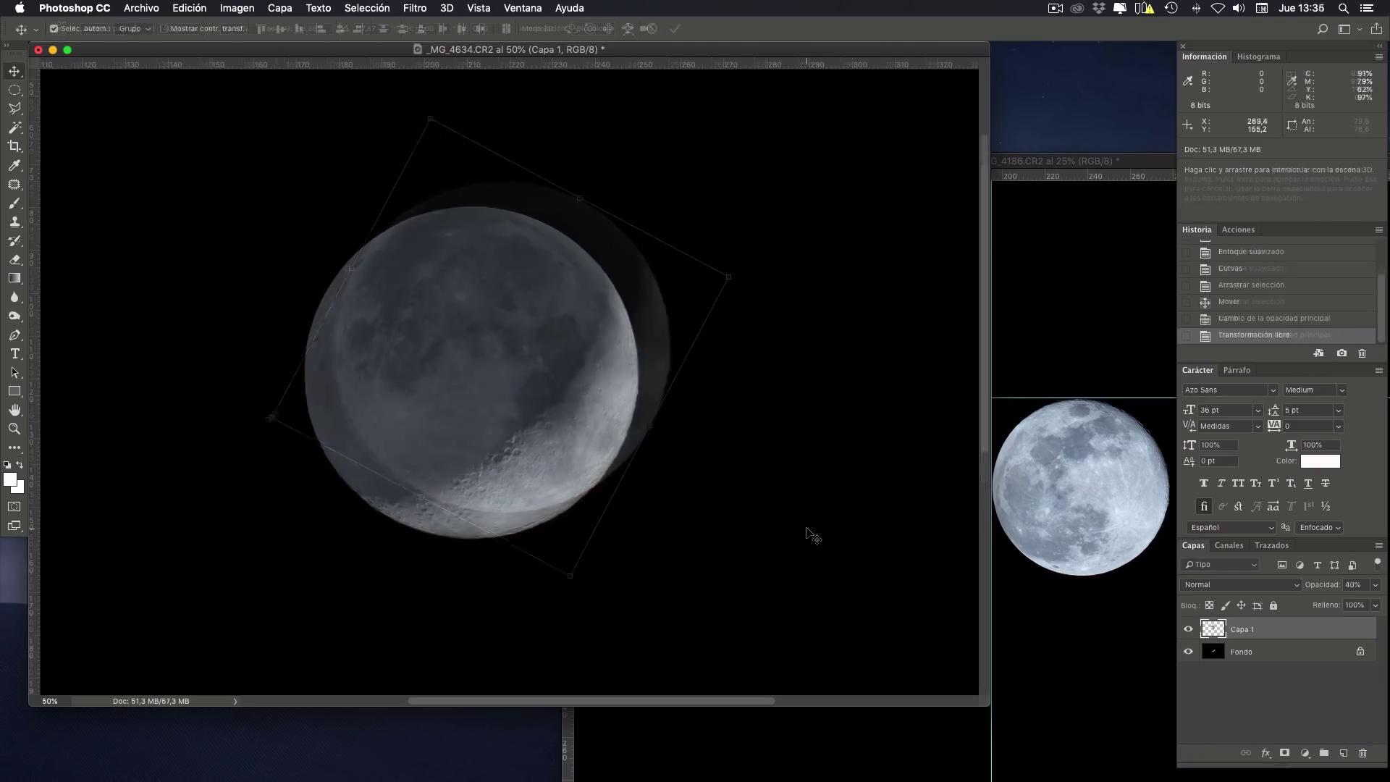
# - Set the full moon layer's opacity back to 100%
pyautogui.press('4')
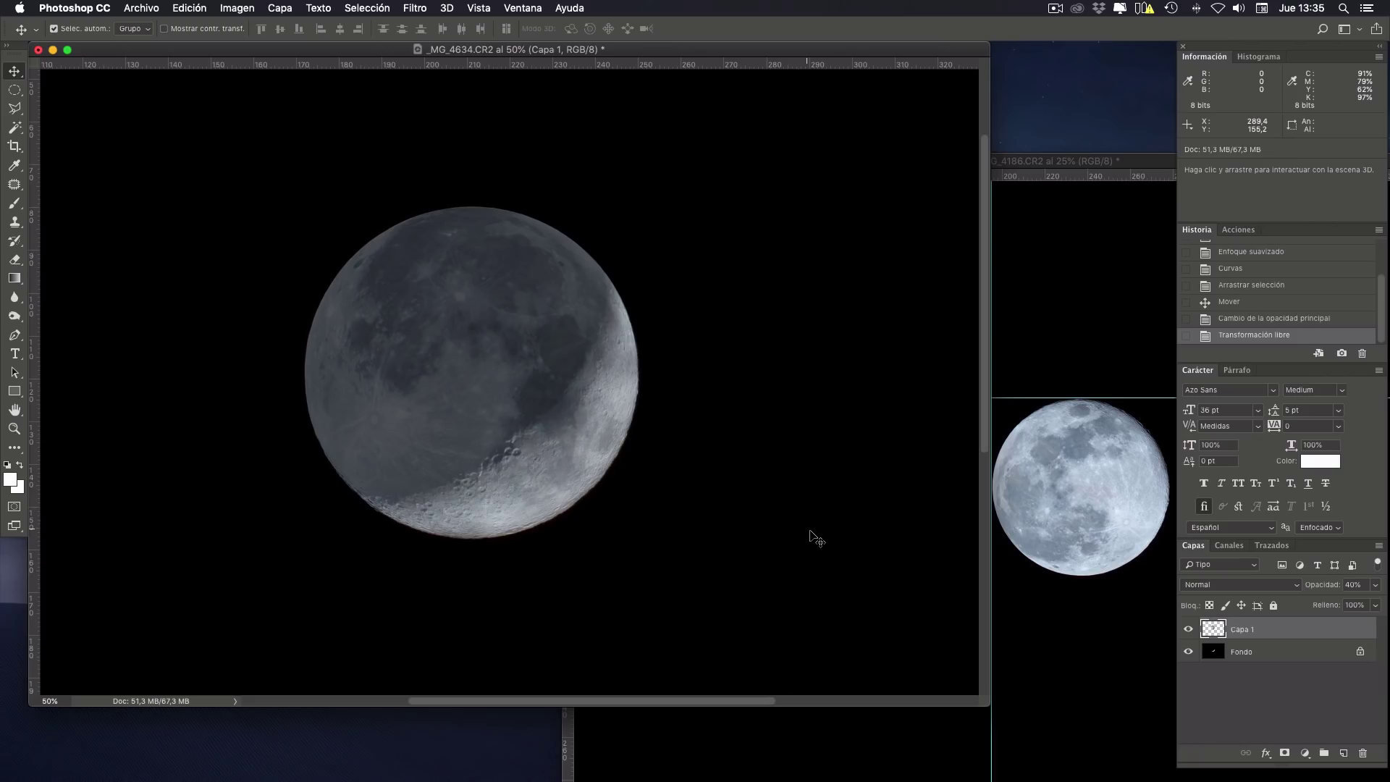
pyautogui.click(1374, 585)
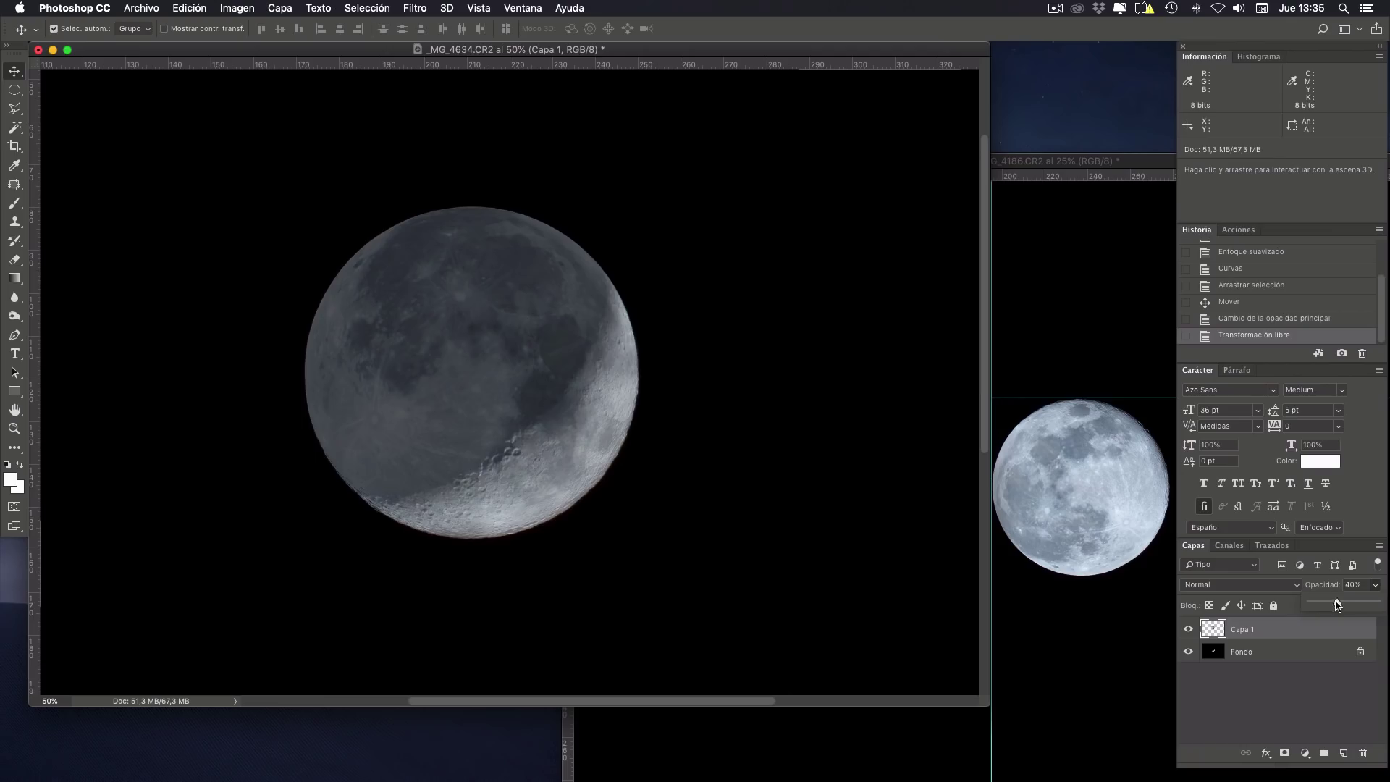
pyautogui.moveTo(1336, 604); pyautogui.dragTo(1370, 608)
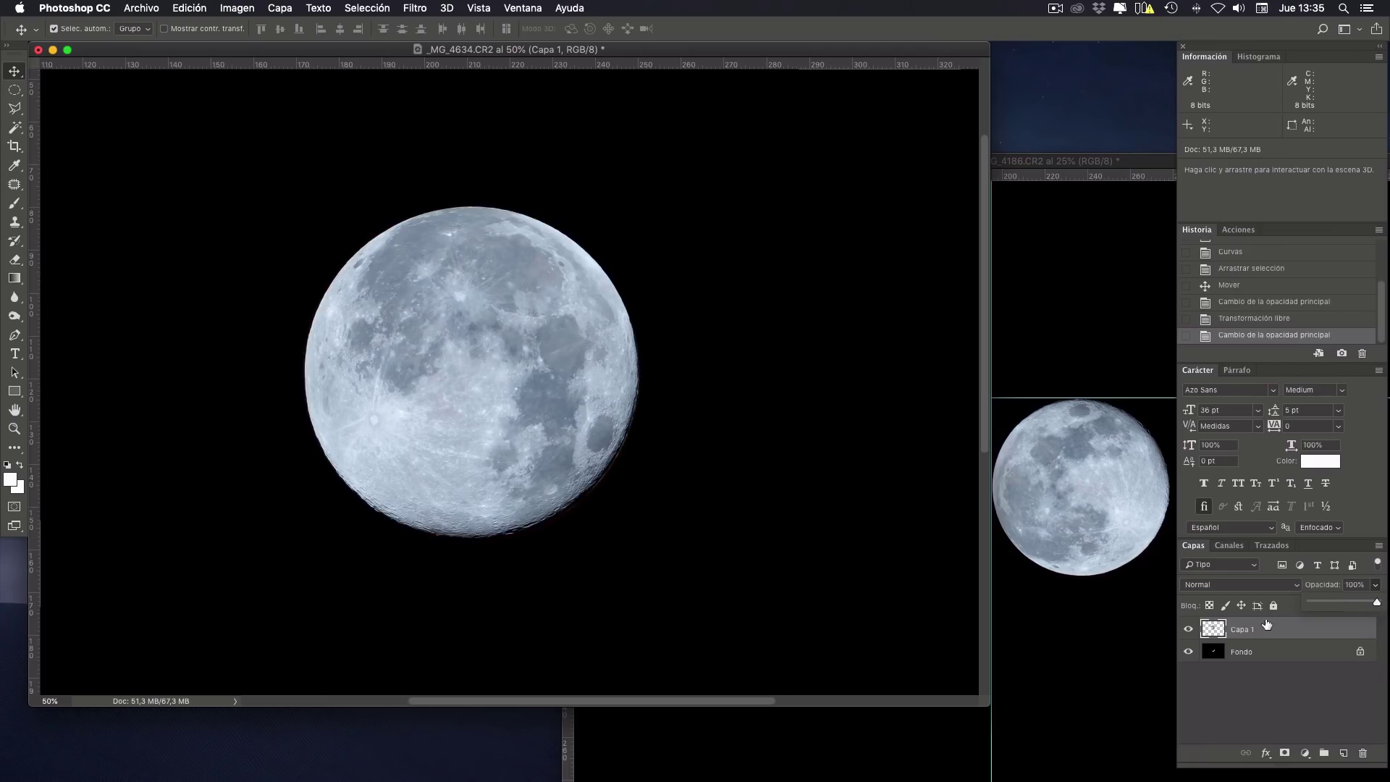
pyautogui.press('Return')
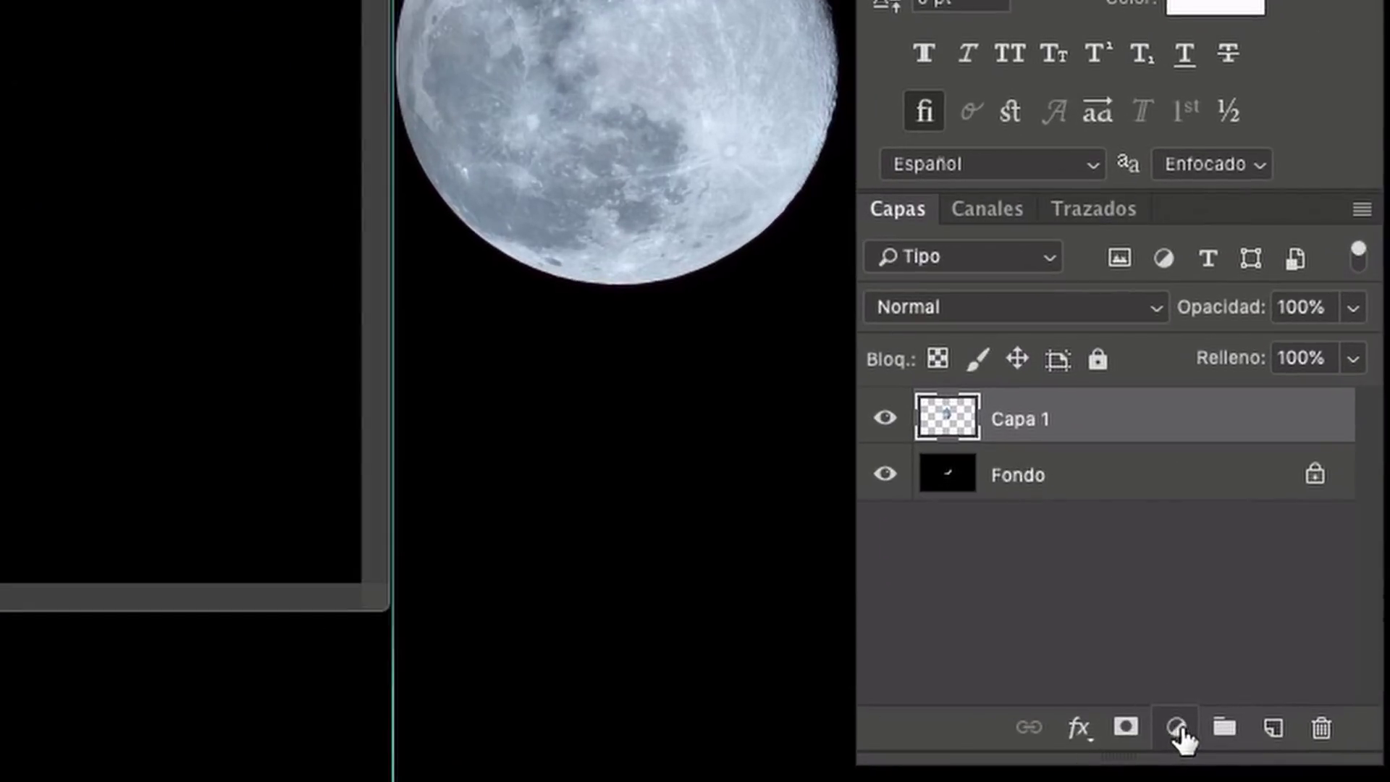
# - Add an Exposure adjustment layer above the full moon with the exposure set to -3.19
pyautogui.click(1305, 753)
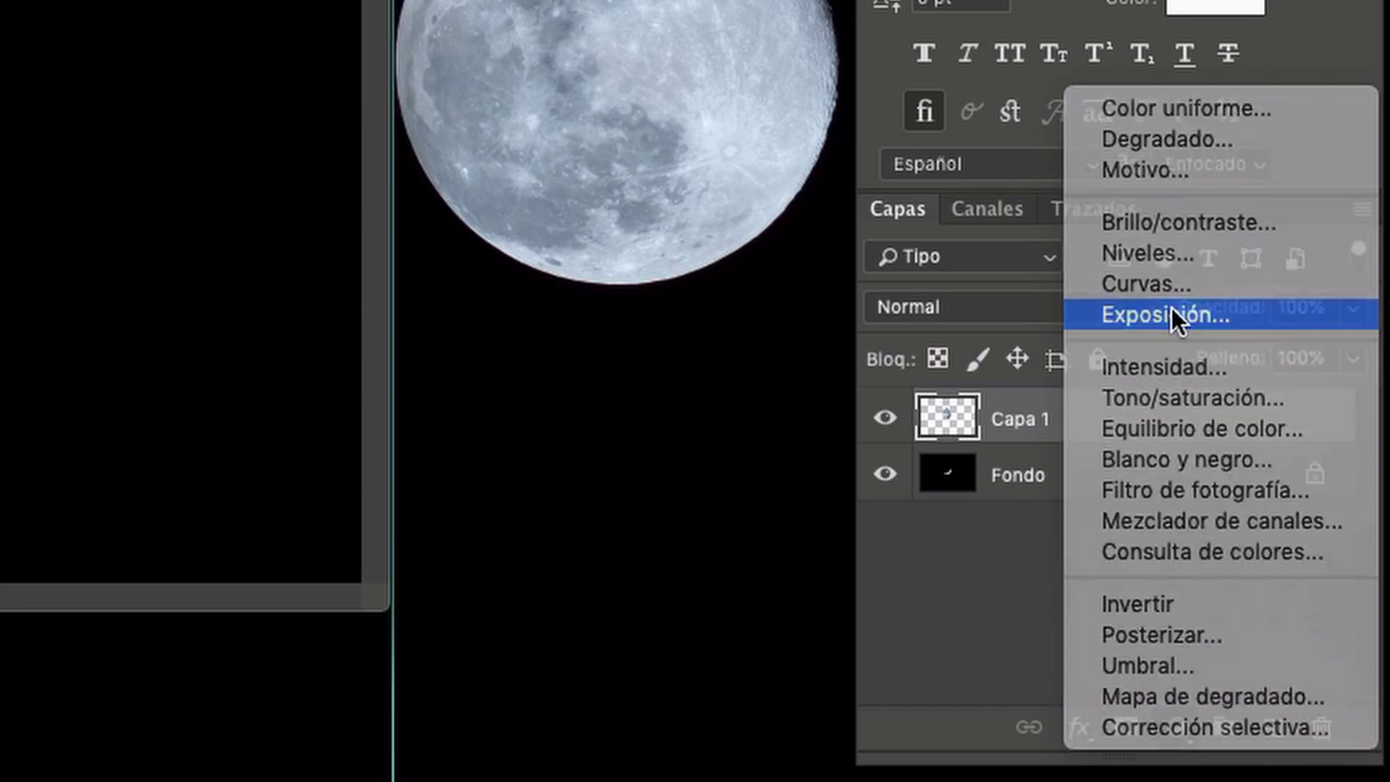
pyautogui.click(1171, 307)
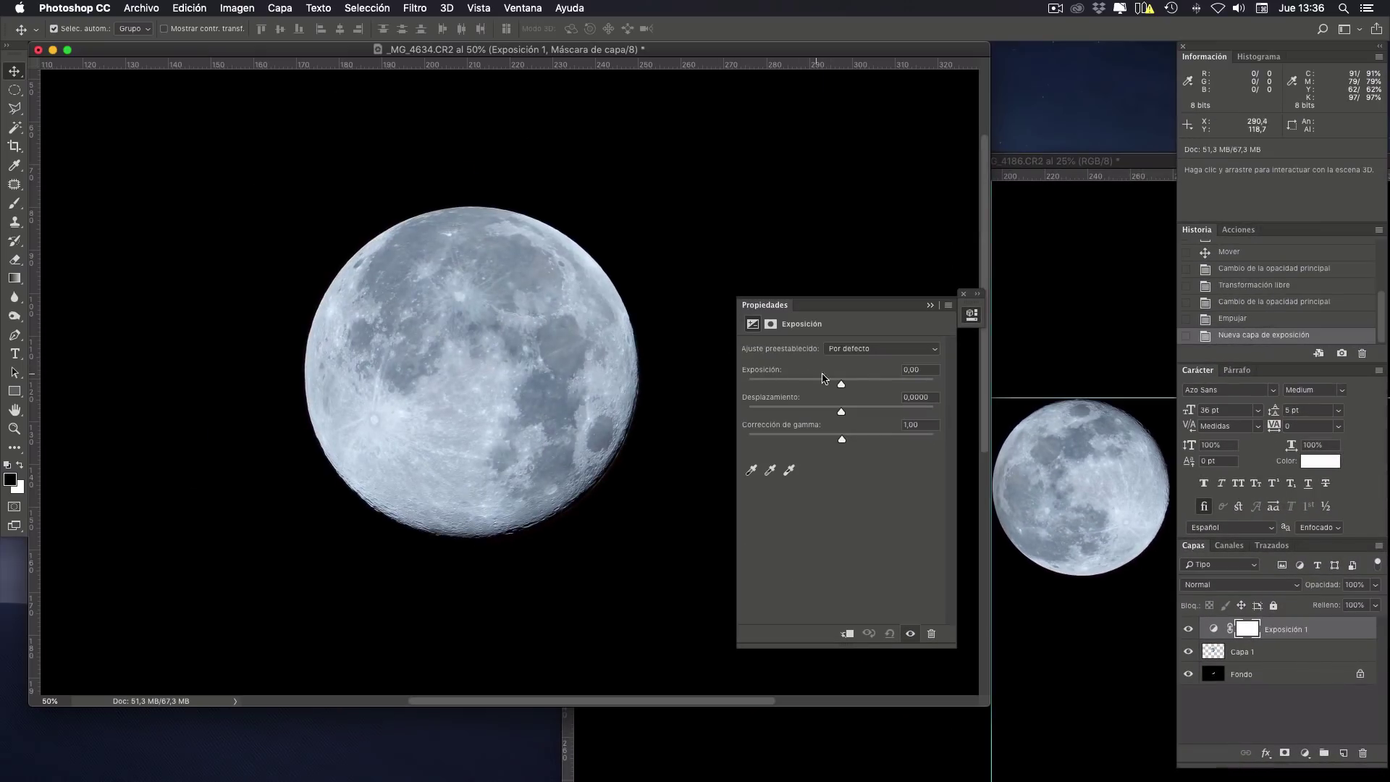
pyautogui.moveTo(840, 384); pyautogui.dragTo(796, 393)
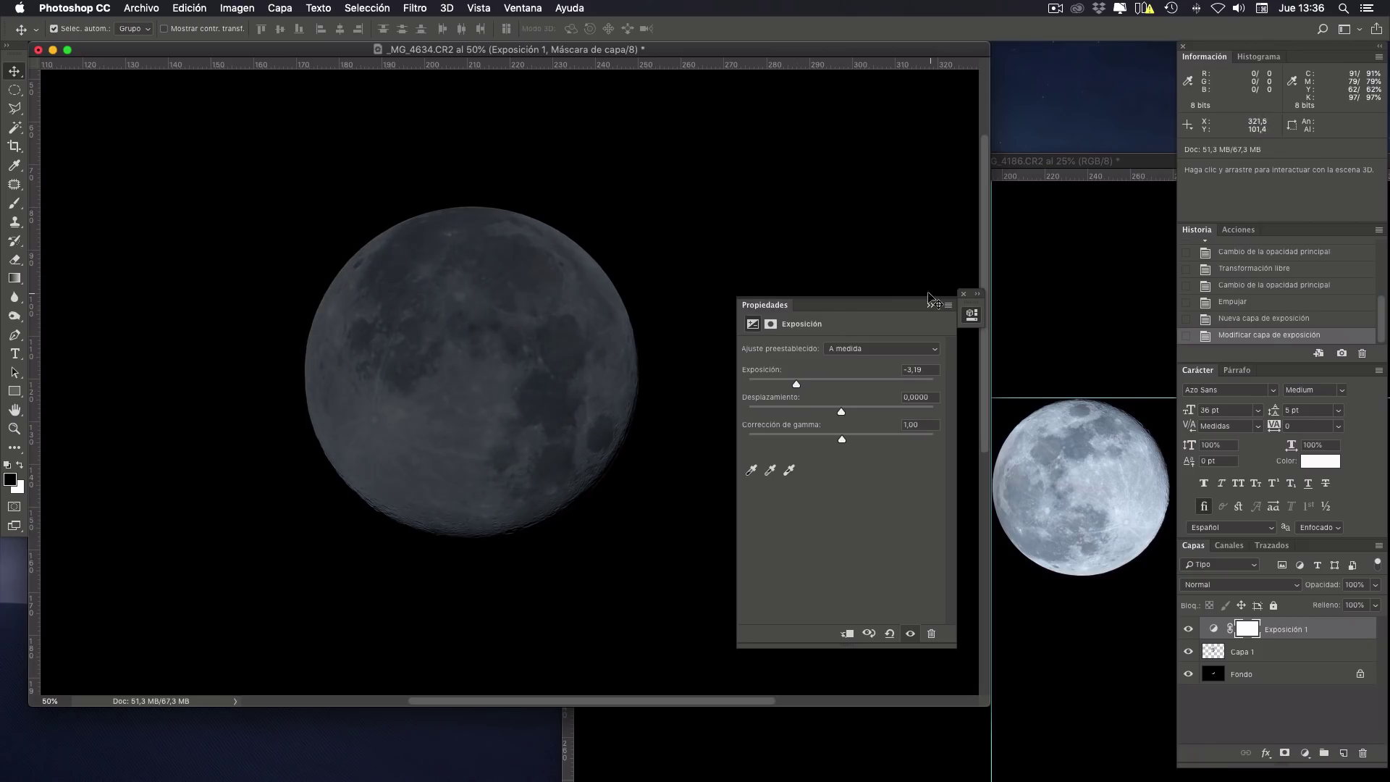
pyautogui.click(963, 294)
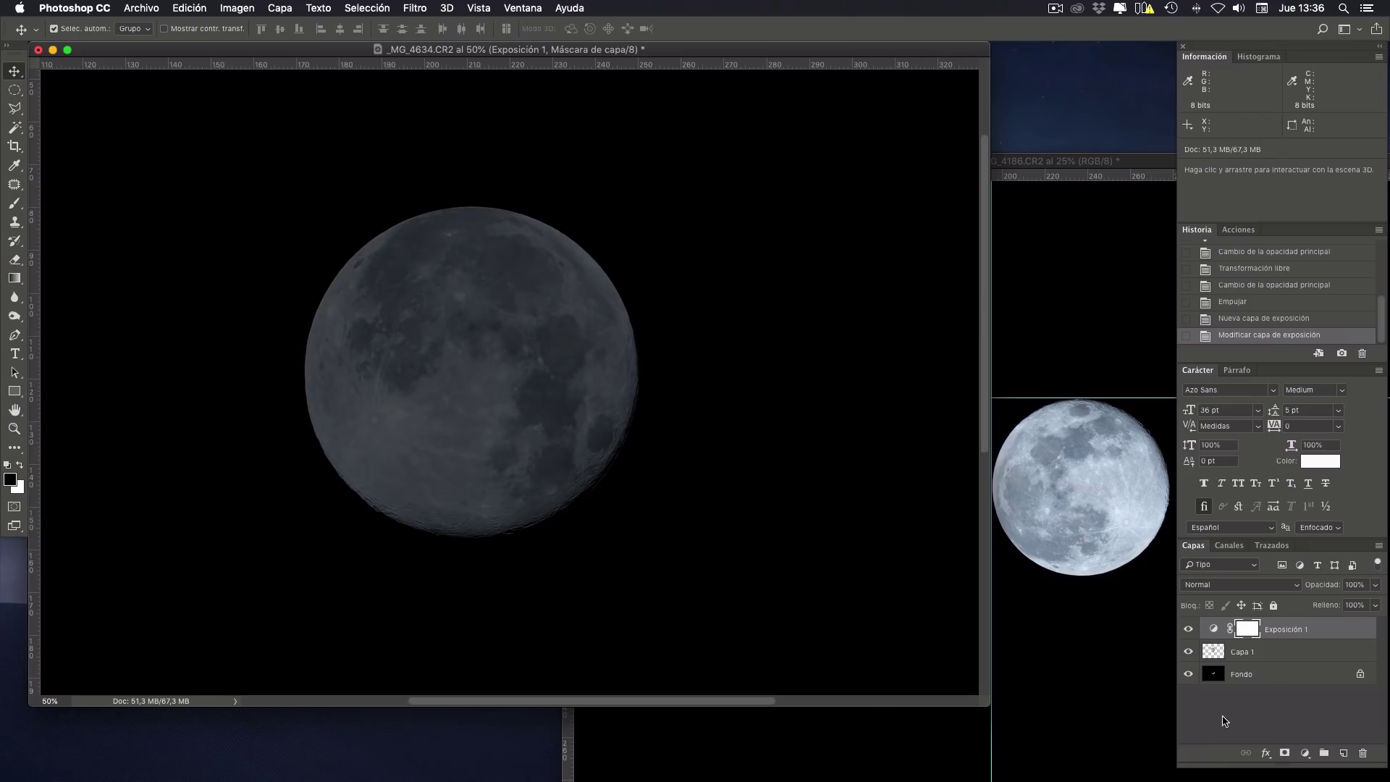
# - Move the crescent background, converted to a regular layer, to the top of the stack and set its blend mode to Lighten (Aclarar)
pyautogui.doubleClick(1239, 675)
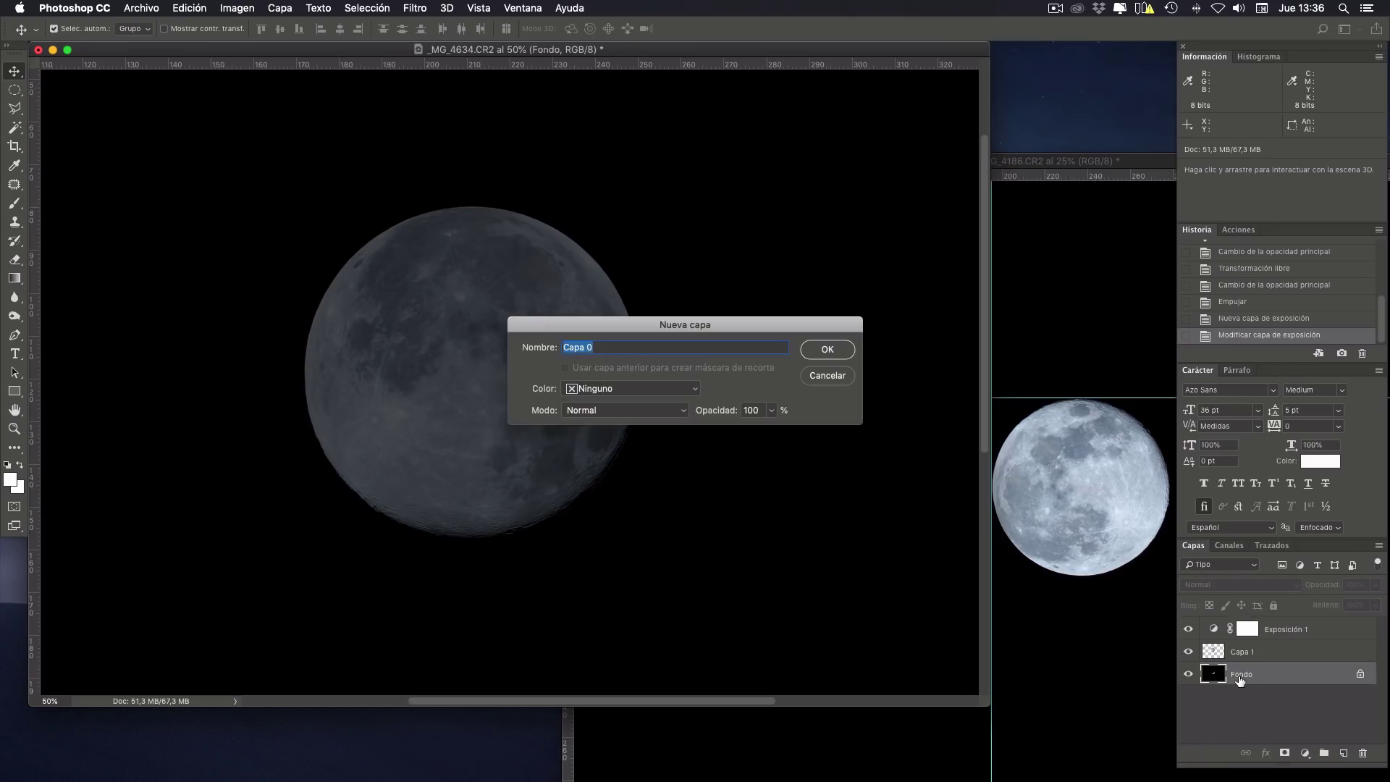
pyautogui.press('Return')
pyautogui.moveTo(1222, 684); pyautogui.dragTo(1222, 617)
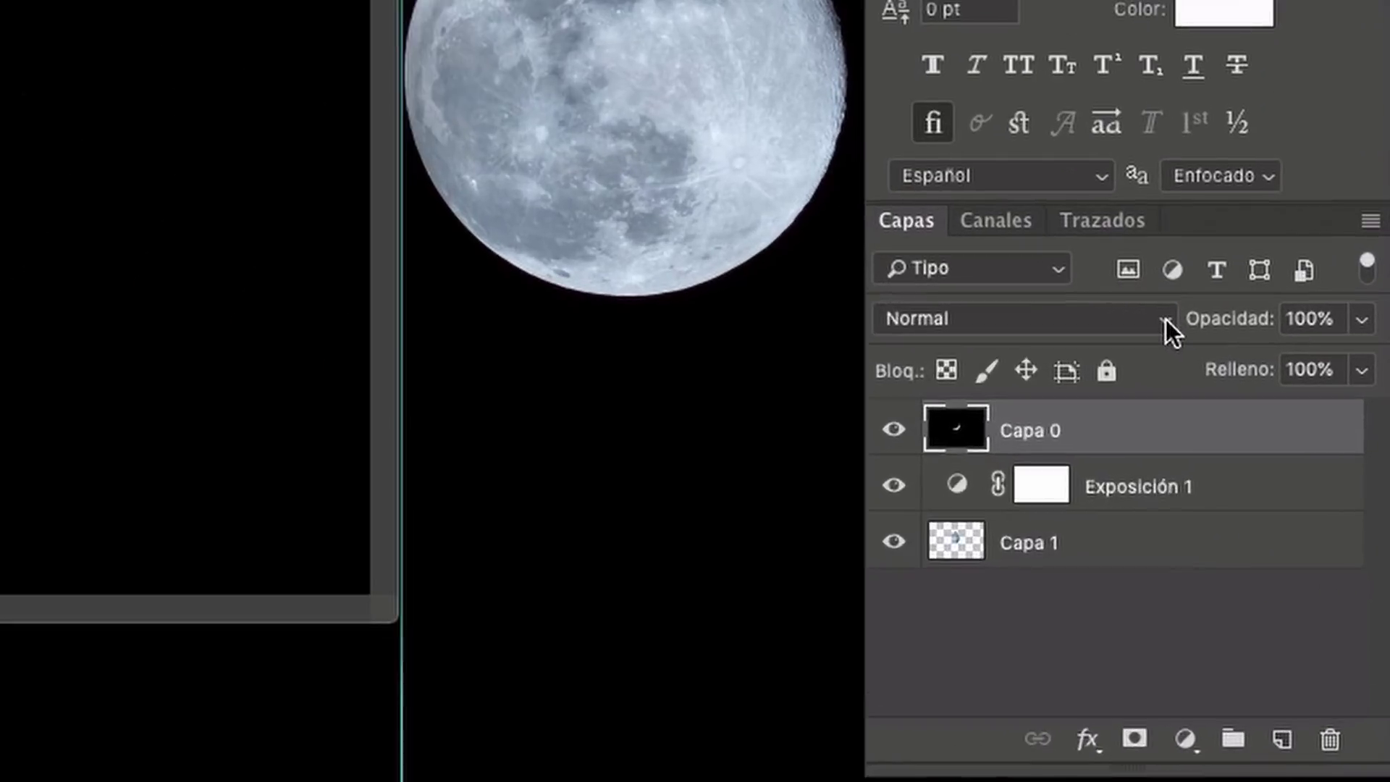
pyautogui.click(1297, 585)
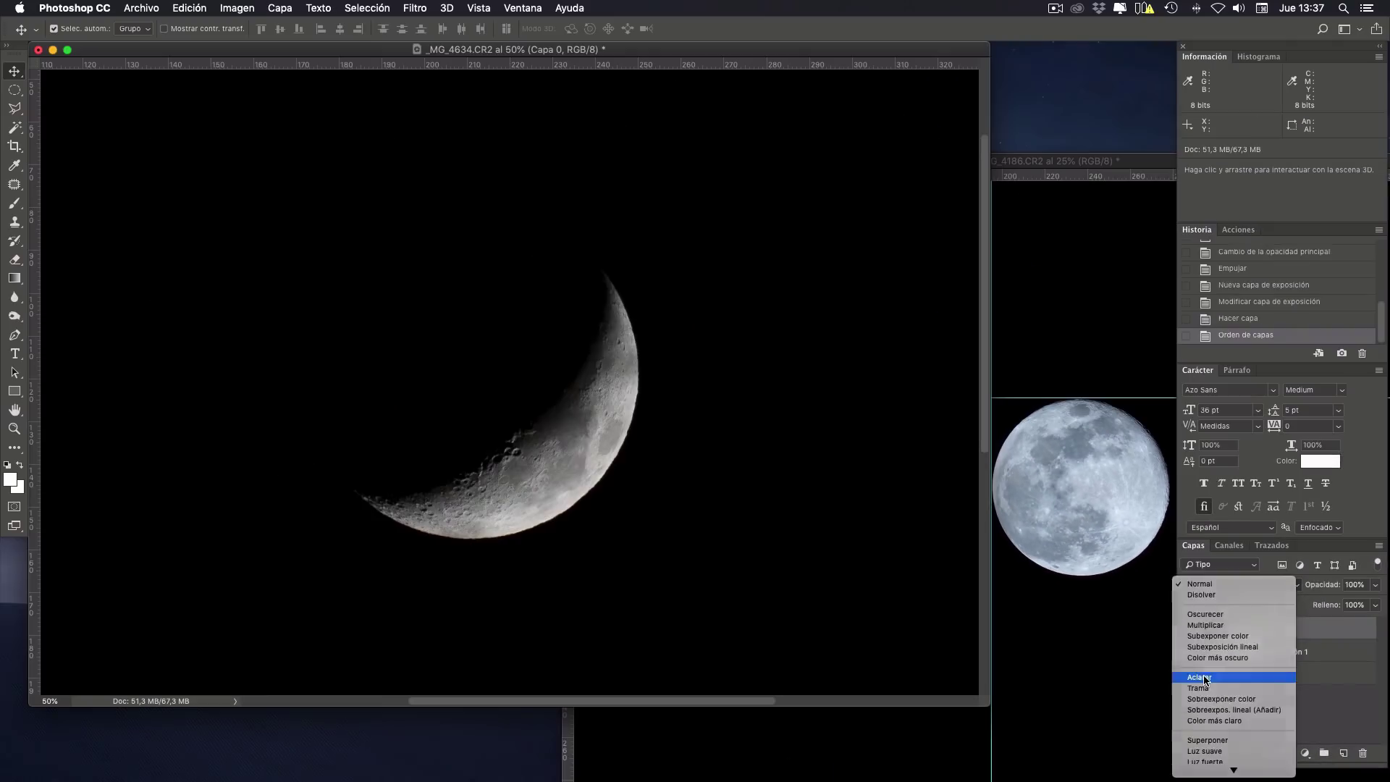
pyautogui.click(931, 549)
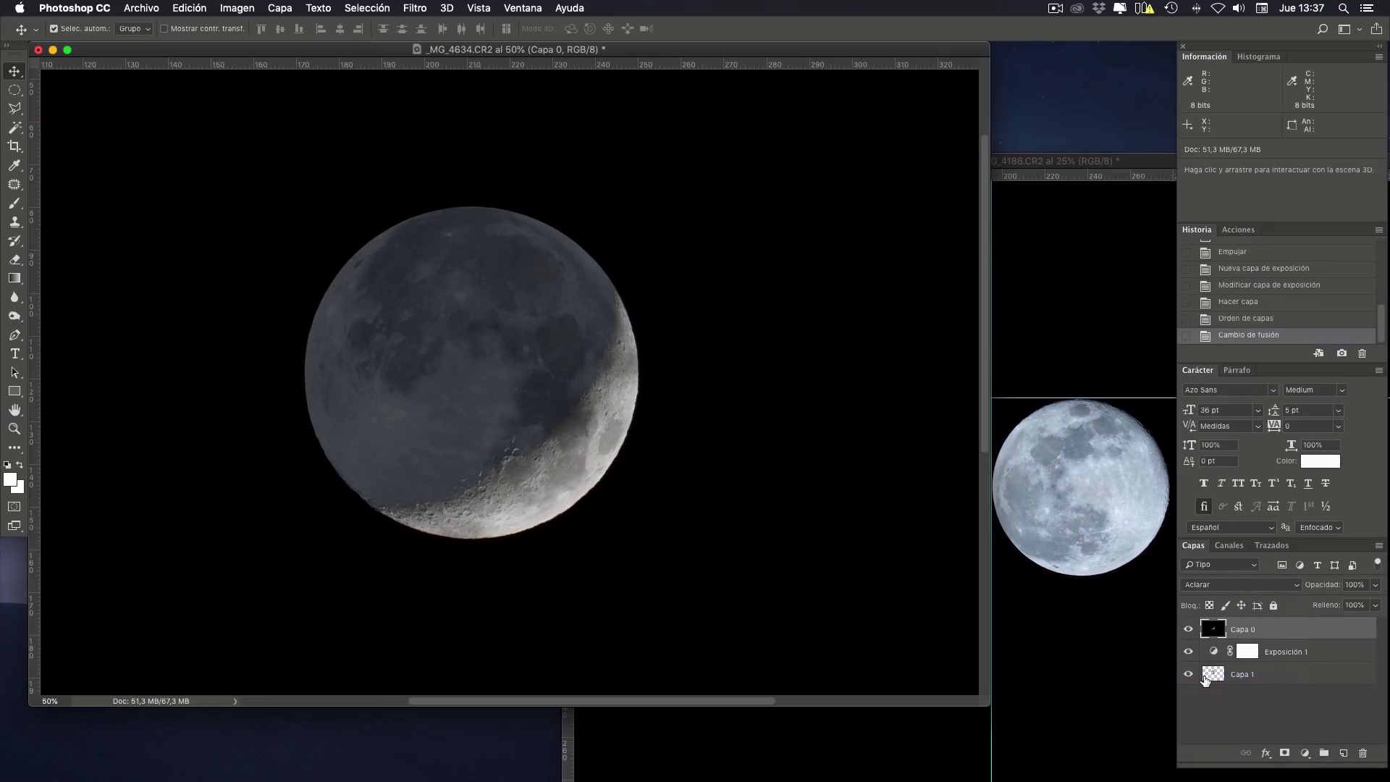
# - Set the Exposure adjustment layer's exposure to -3.92
pyautogui.doubleClick(1215, 652)
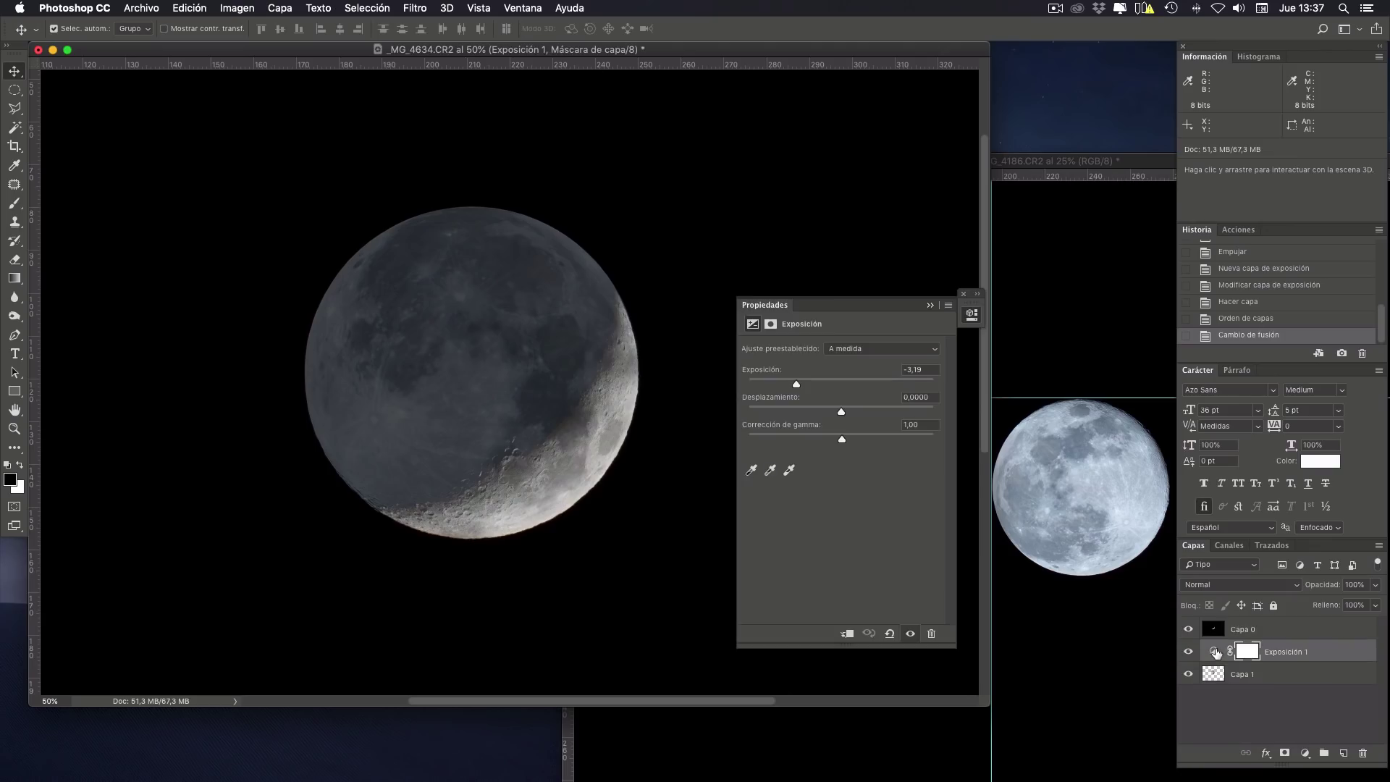
pyautogui.moveTo(796, 383); pyautogui.dragTo(789, 391)
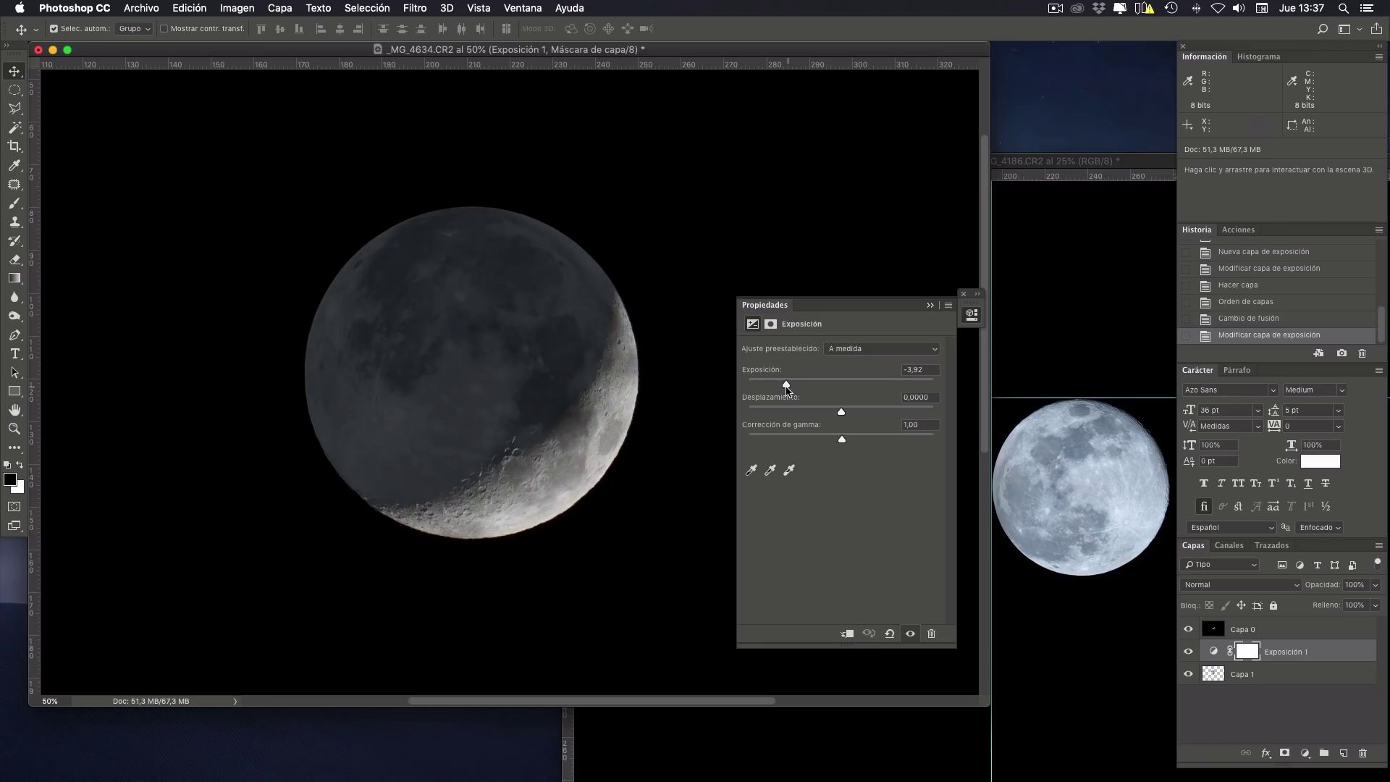
# - Examine the blend along the moon's shadow boundary and lit edge up close, and then the whole composite
pyautogui.scroll(-2, 760, 389)
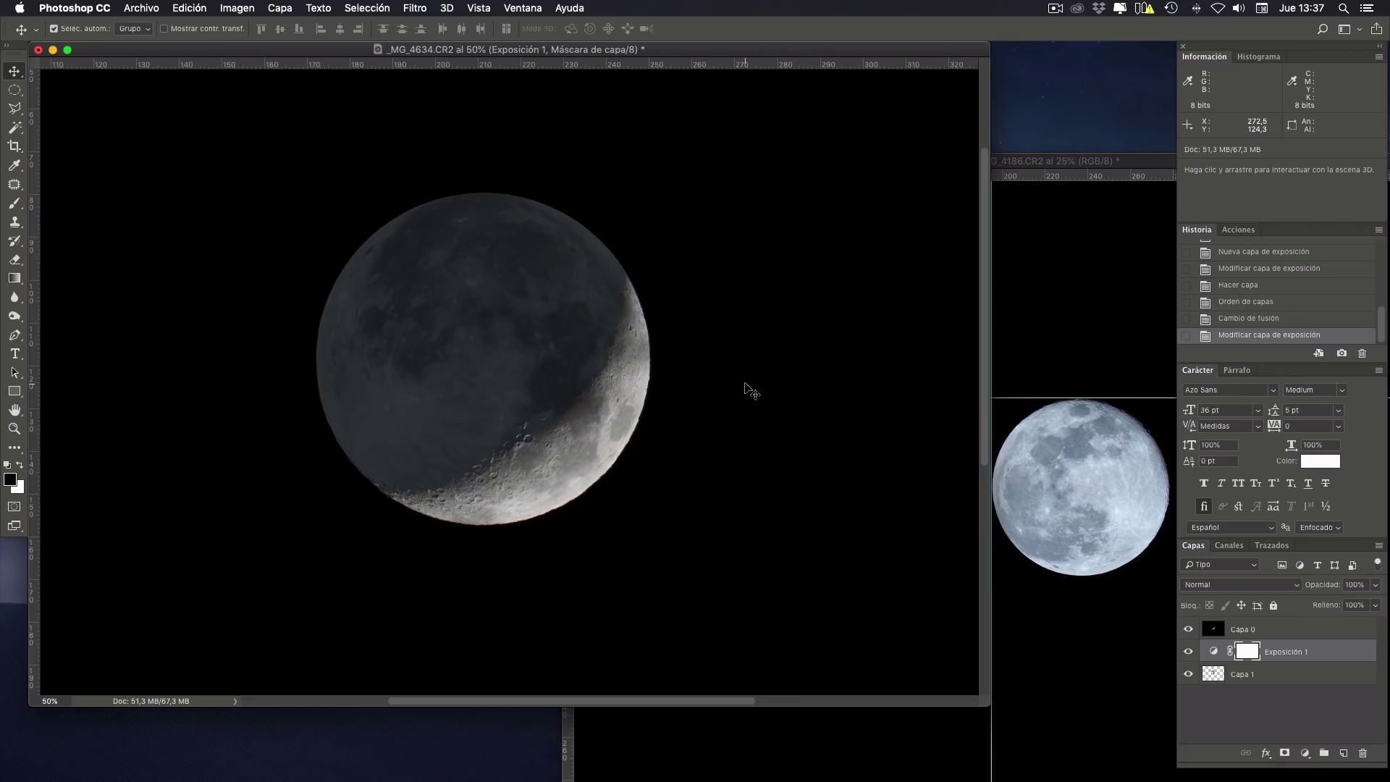
pyautogui.press('super+plus')
pyautogui.press('super+plus')
pyautogui.press('super+plus')
pyautogui.press('super+plus')
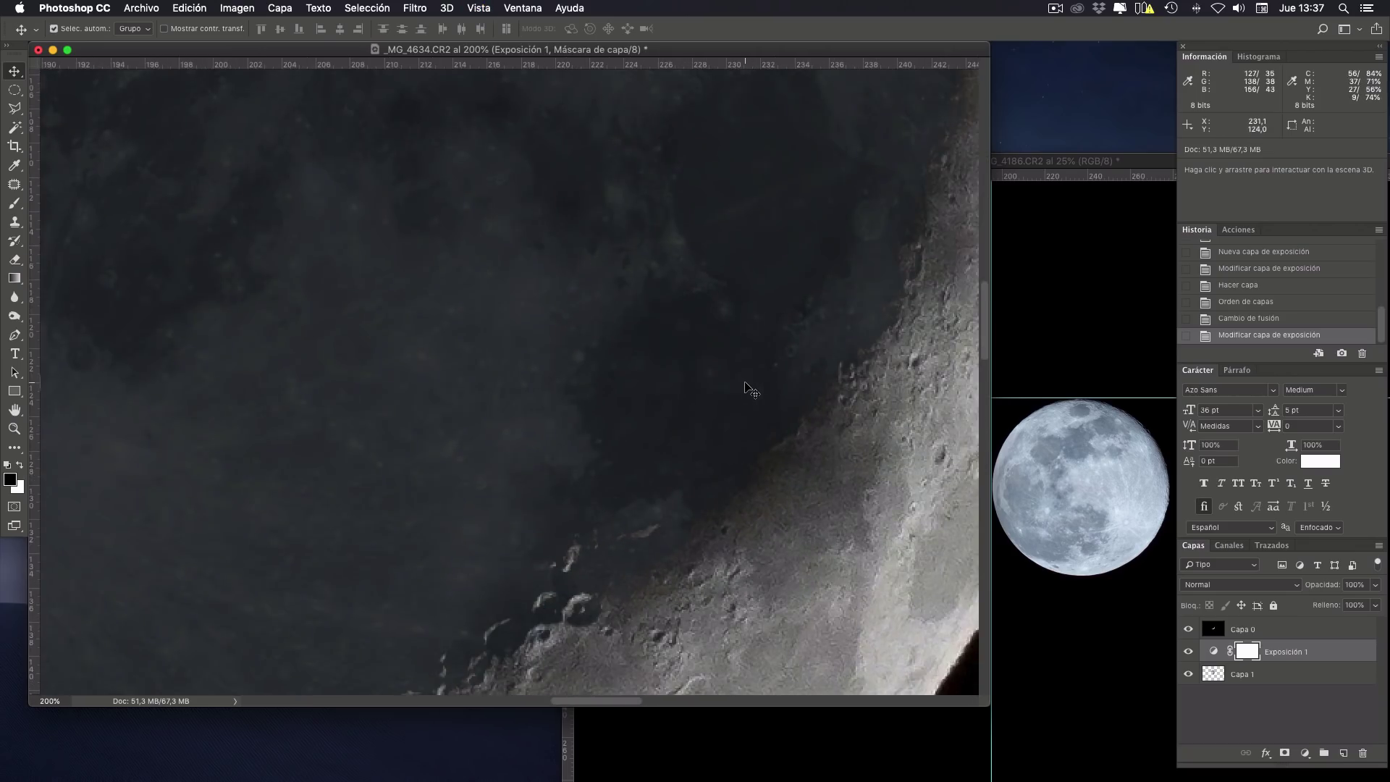
pyautogui.press('super+minus')
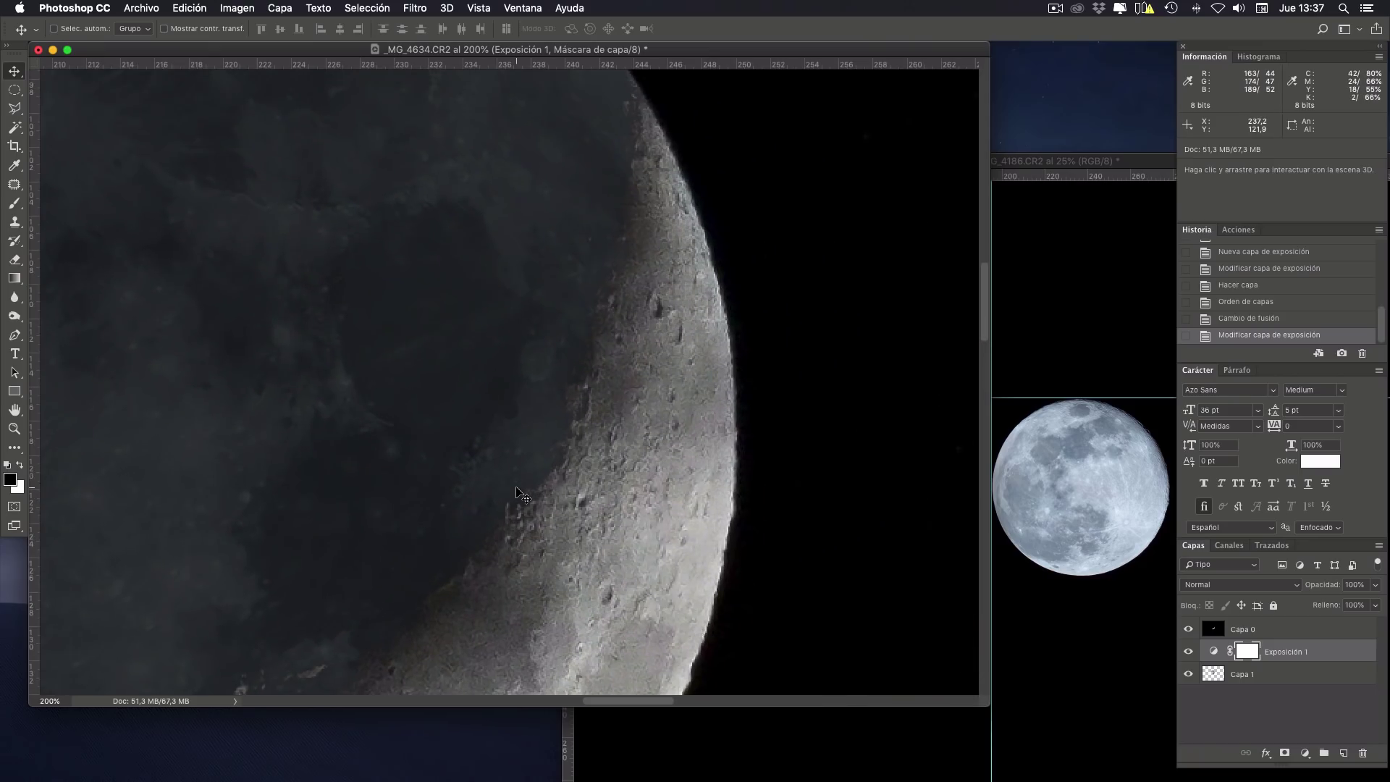
pyautogui.press('super+plus')
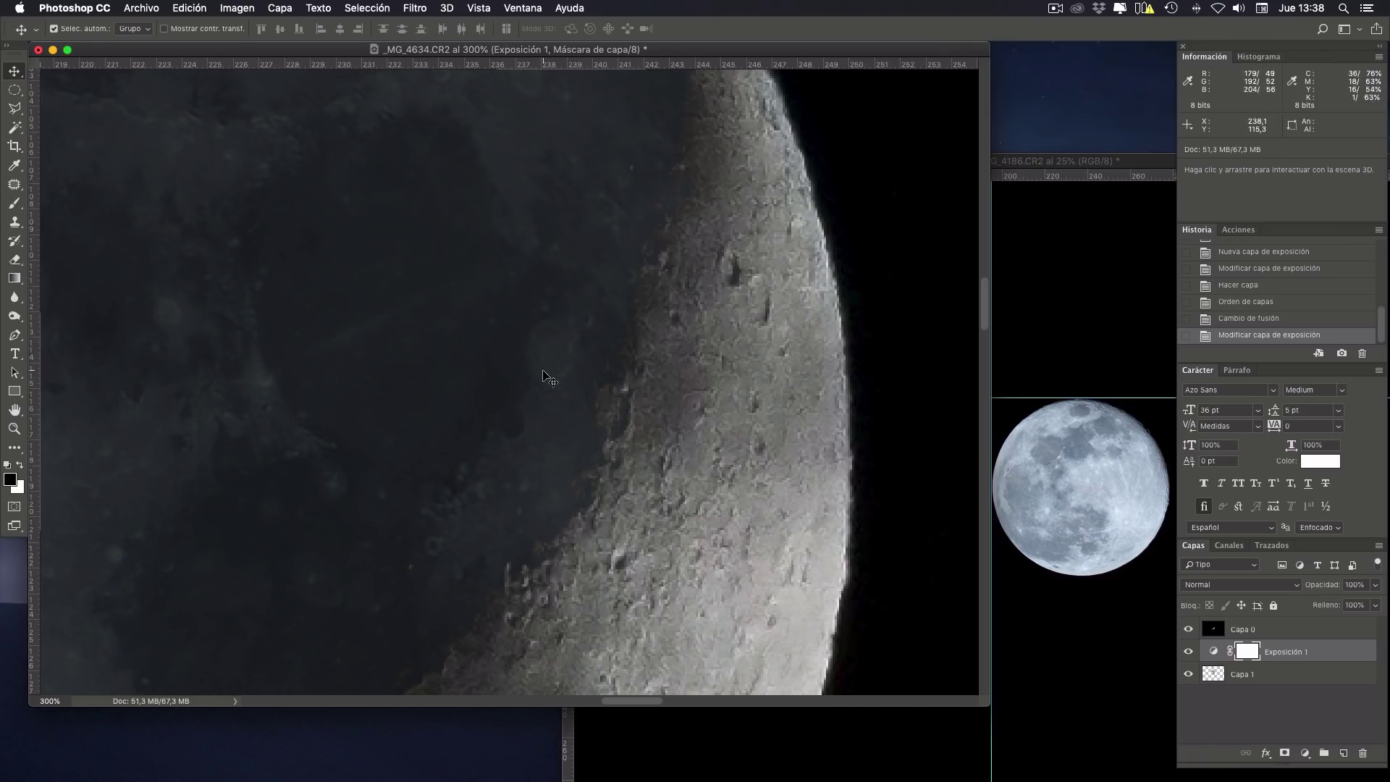
pyautogui.press('super+y')
pyautogui.press('super+minus')
pyautogui.press('super+minus')
pyautogui.press('super+minus')
pyautogui.press('super+minus')
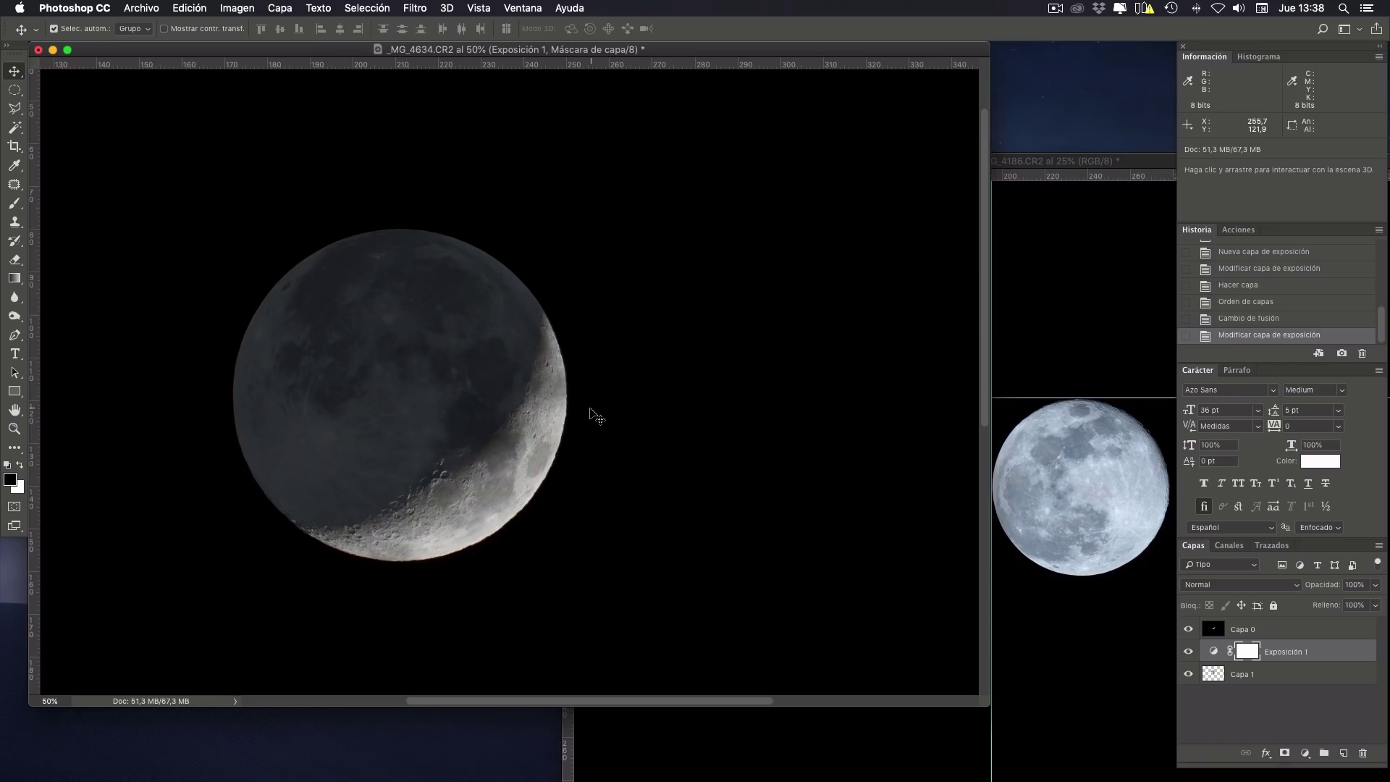
pyautogui.press('super+minus')
pyautogui.press('super+minus')
pyautogui.press('super+plus')
pyautogui.press('super+plus')
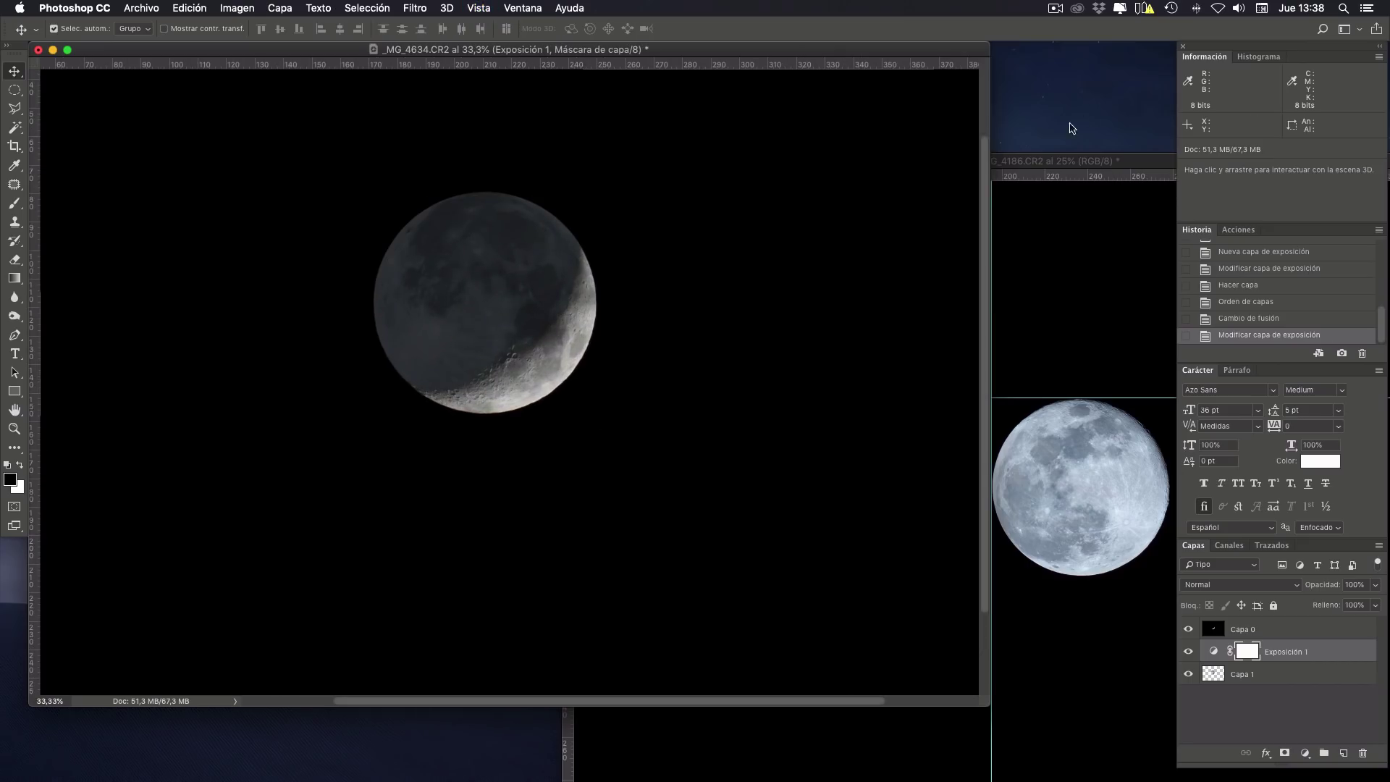
# - Close the full moon photo _MG_4186.CR2 without saving its changes
pyautogui.click(1042, 161)
pyautogui.click(573, 163)
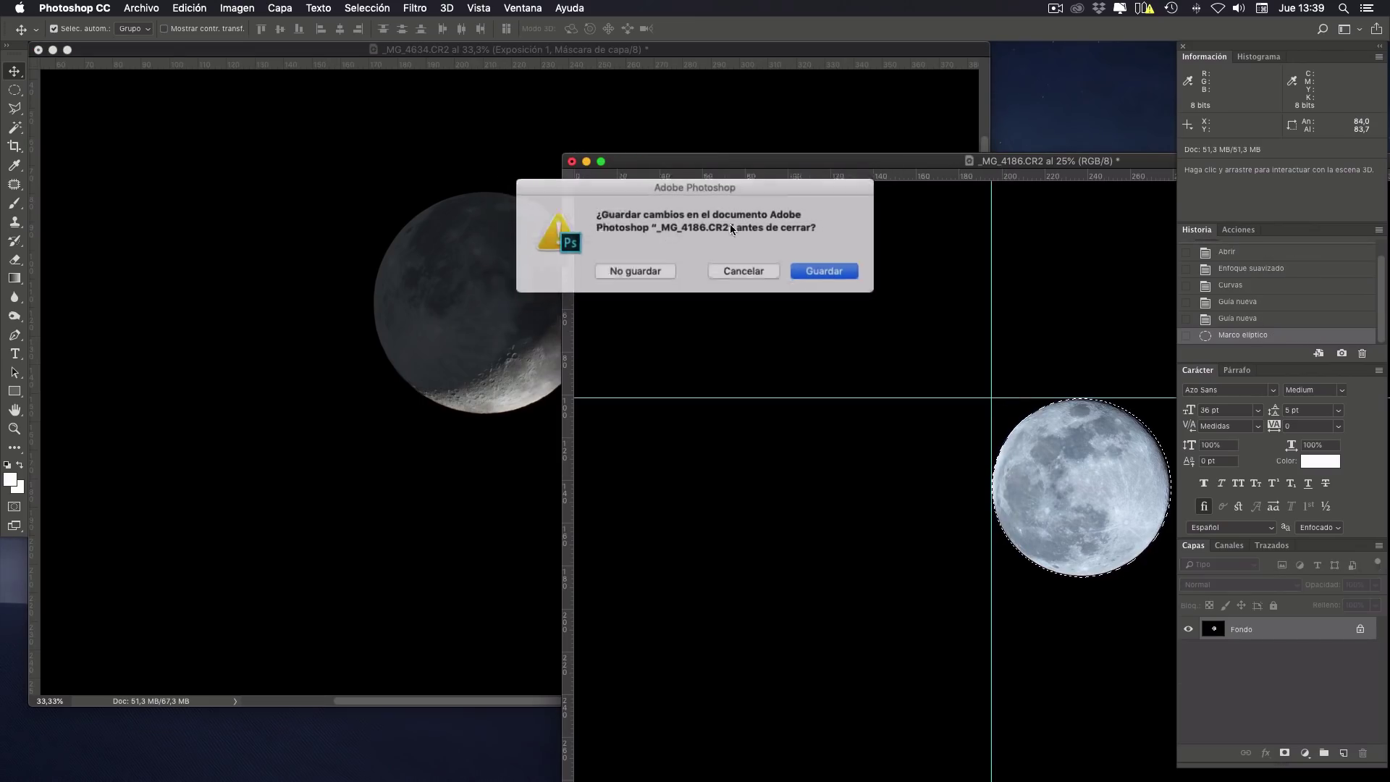
pyautogui.click(634, 270)
# - Switch to the HDR folder in Finder and open the raw photo _MG_4652.CR2 in Camera Raw
pyautogui.hotkey('ctrl', 'Up')
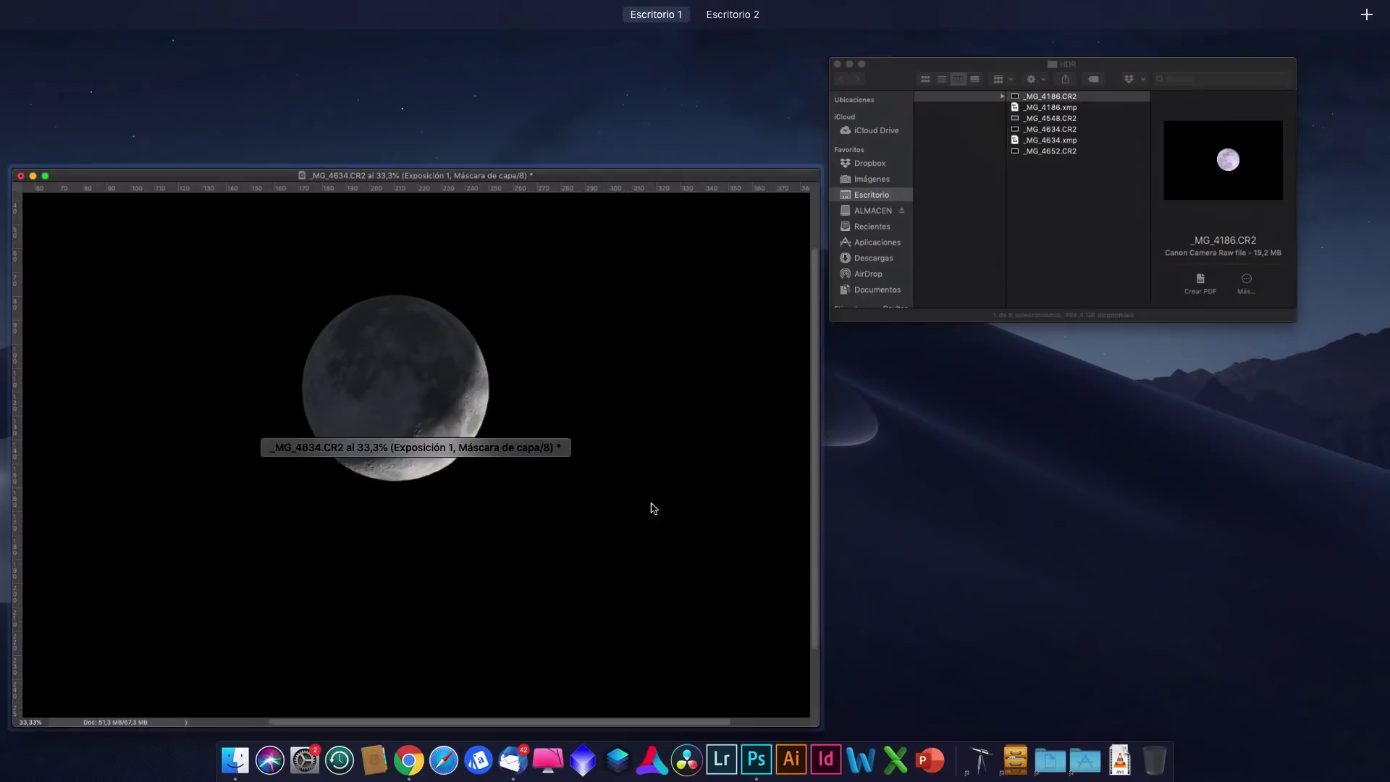
pyautogui.click(992, 301)
pyautogui.click(685, 246)
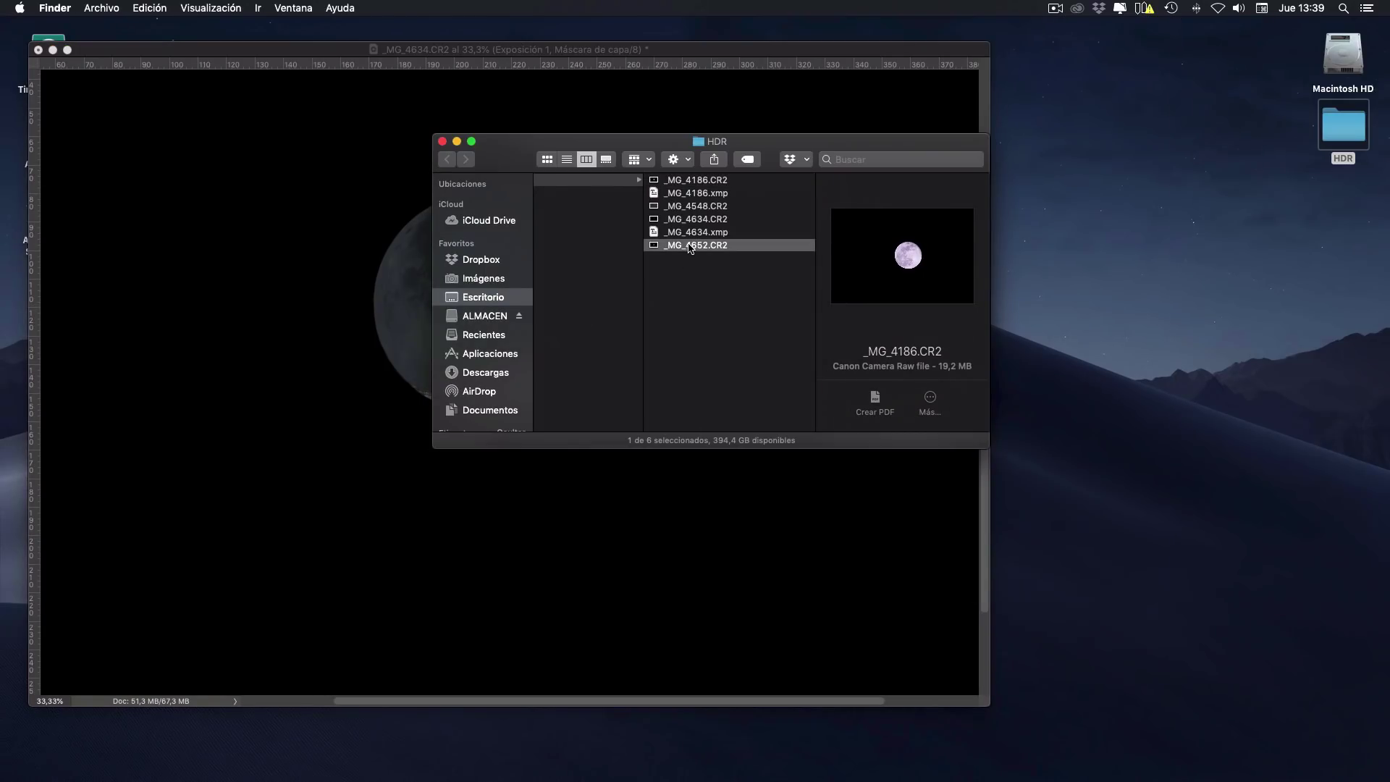
pyautogui.doubleClick(685, 247)
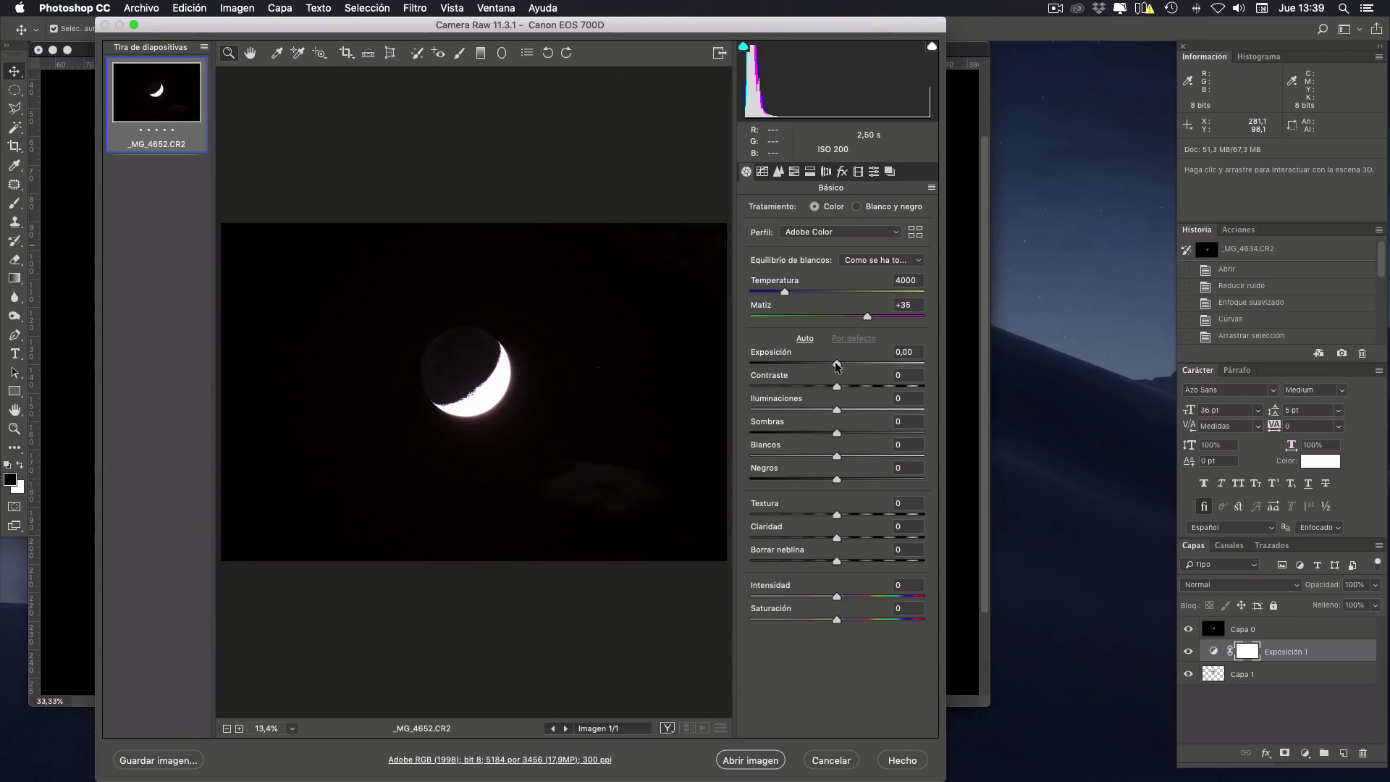
# - Develop the raw photo with exposure +0.80, tint 0 and a slightly cooler temperature, and open it in Photoshop
pyautogui.moveTo(836, 363); pyautogui.dragTo(850, 364)
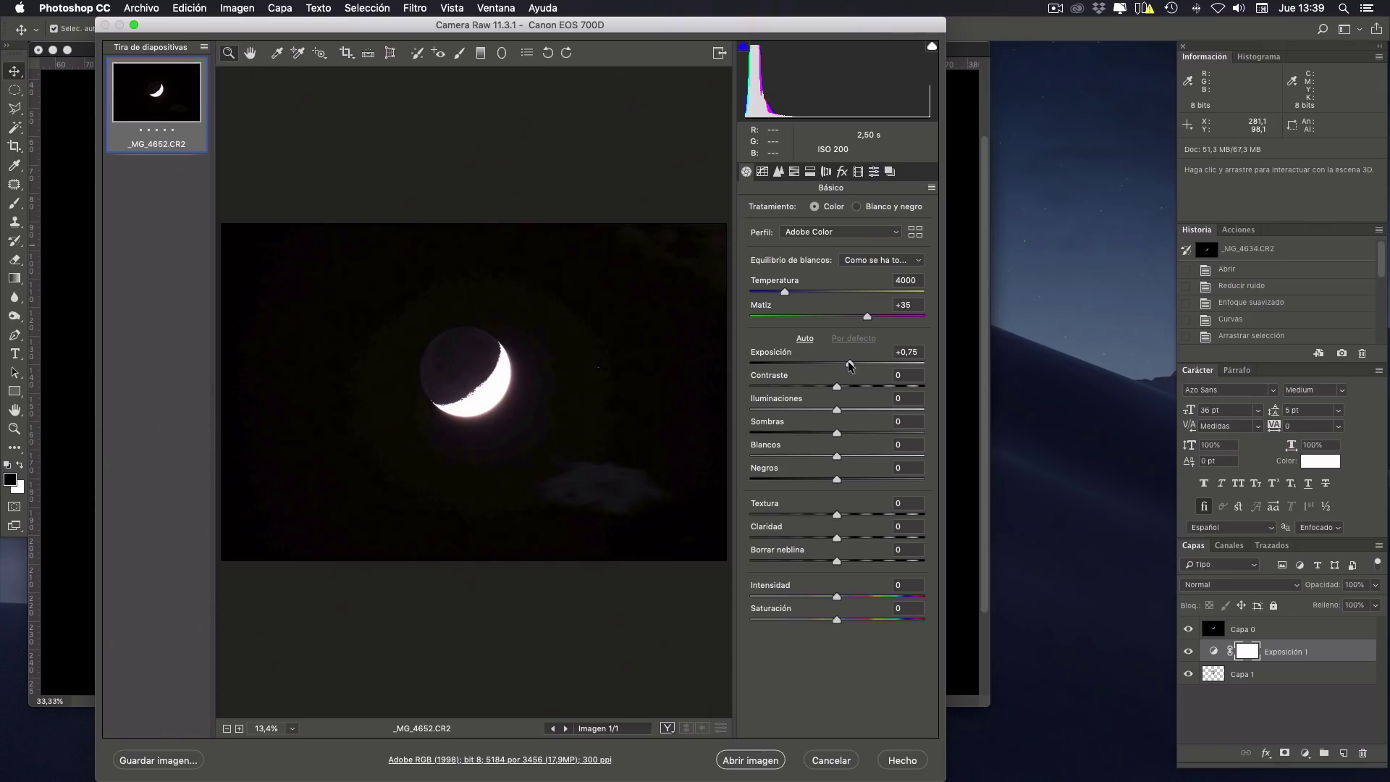
pyautogui.click(901, 304)
pyautogui.write('0')
pyautogui.press('Tab')
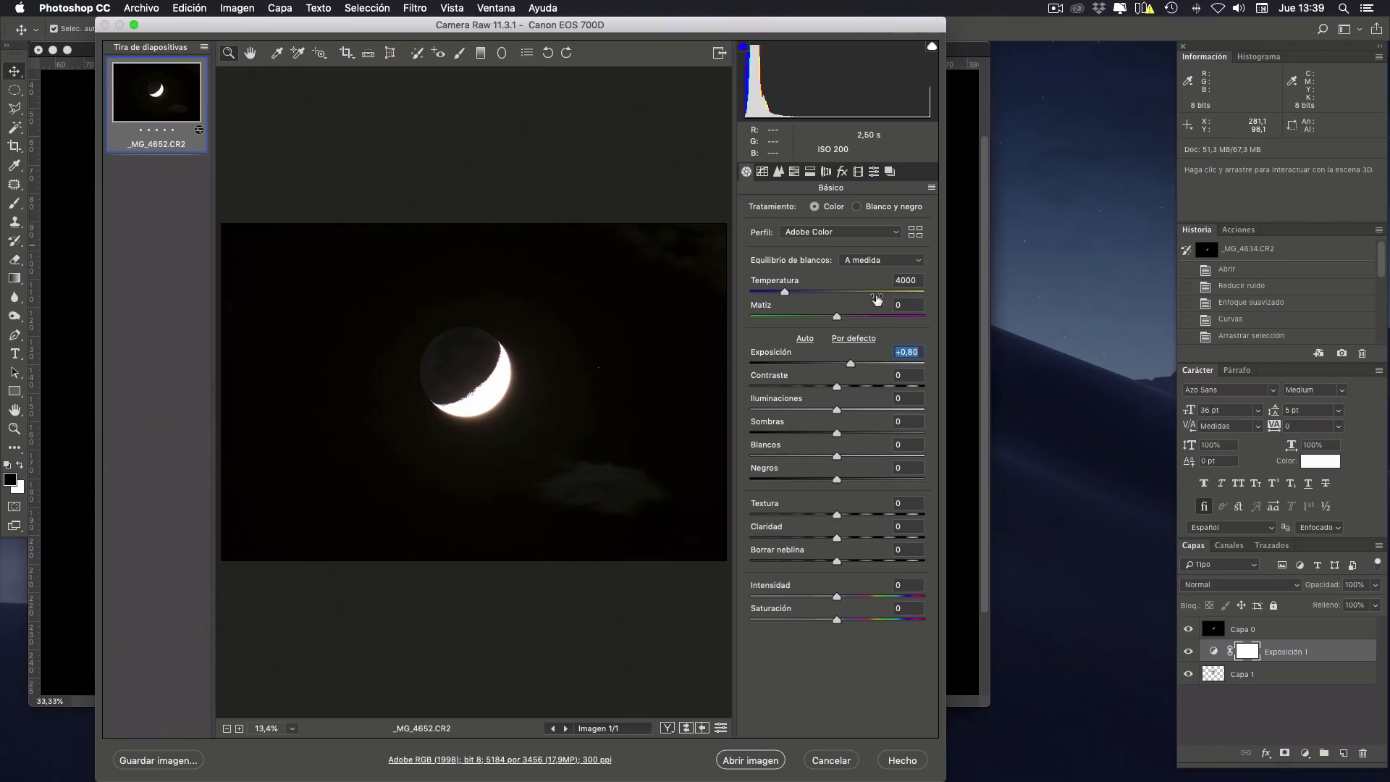
pyautogui.moveTo(784, 292); pyautogui.dragTo(776, 294)
pyautogui.press('Return')
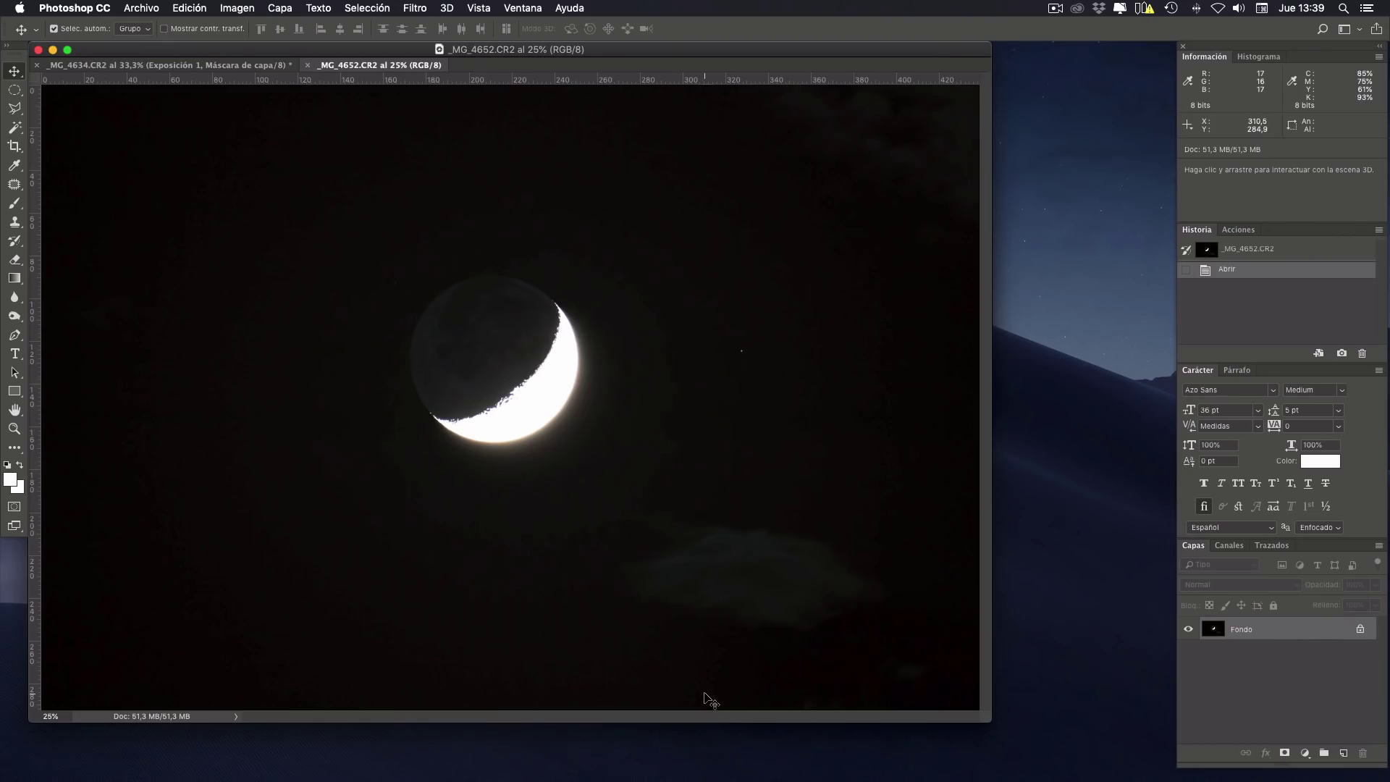
# - In _MG_4634.CR2, merge Capa 0, the Exposición 1 adjustment and Capa 1 into a single layer
pyautogui.click(230, 65)
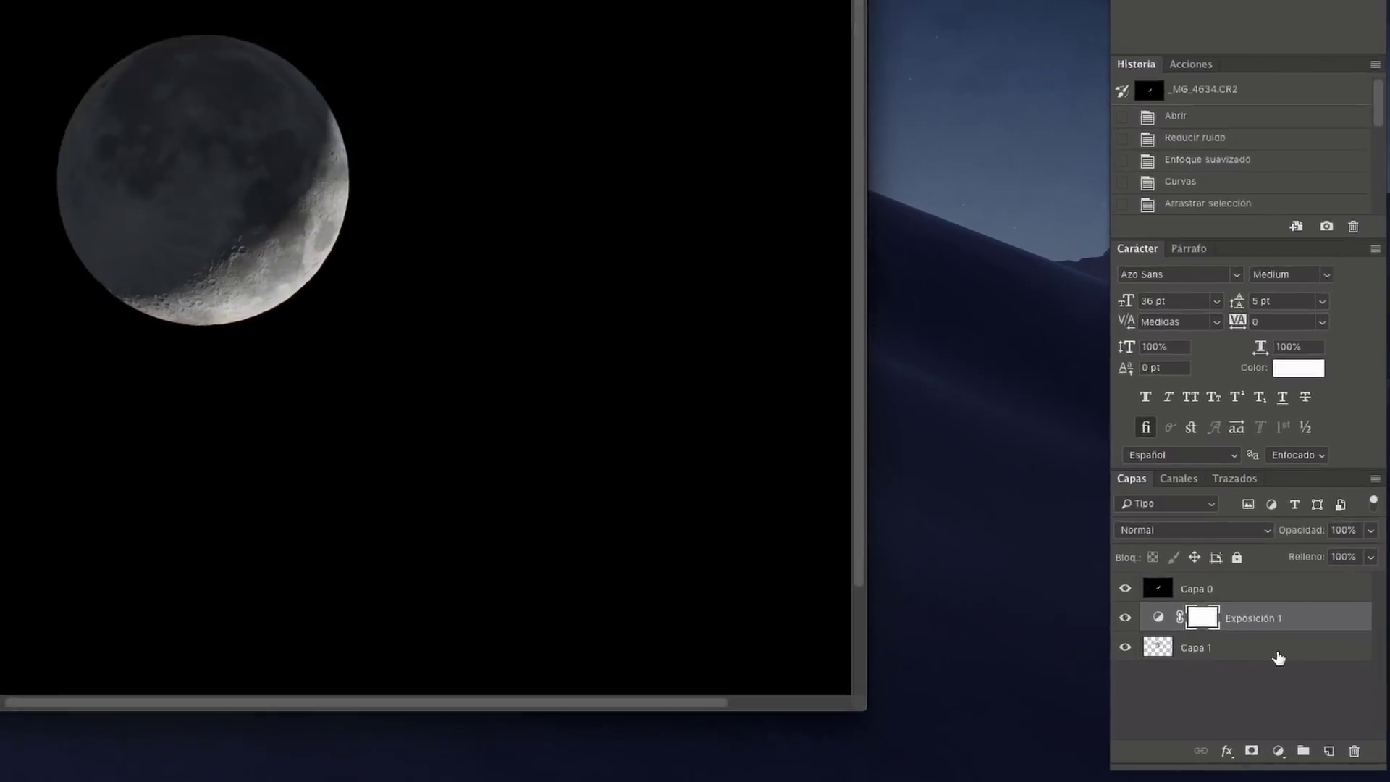
pyautogui.click(1299, 675)
pyautogui.keyDown('shift'); pyautogui.click(1290, 633); pyautogui.keyUp('shift')
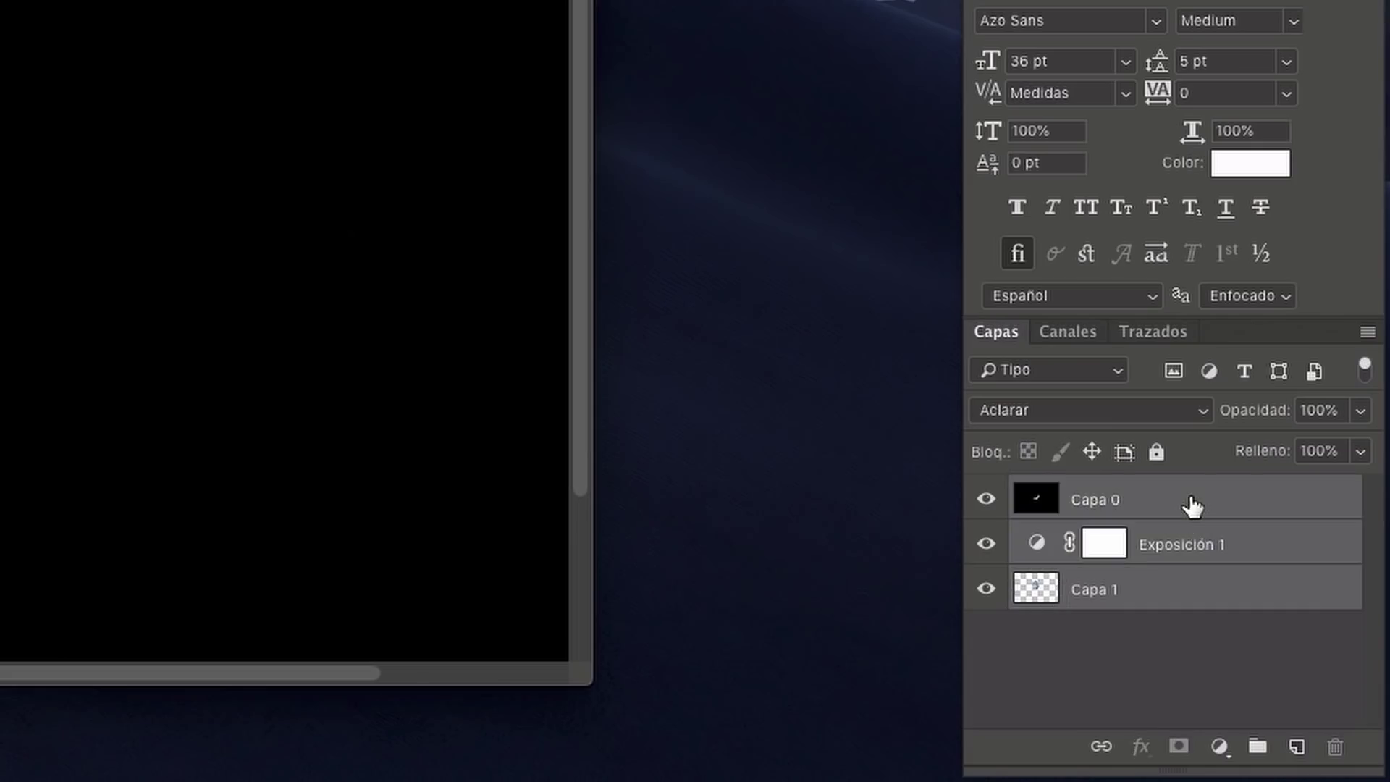
pyautogui.rightClick(1191, 507)
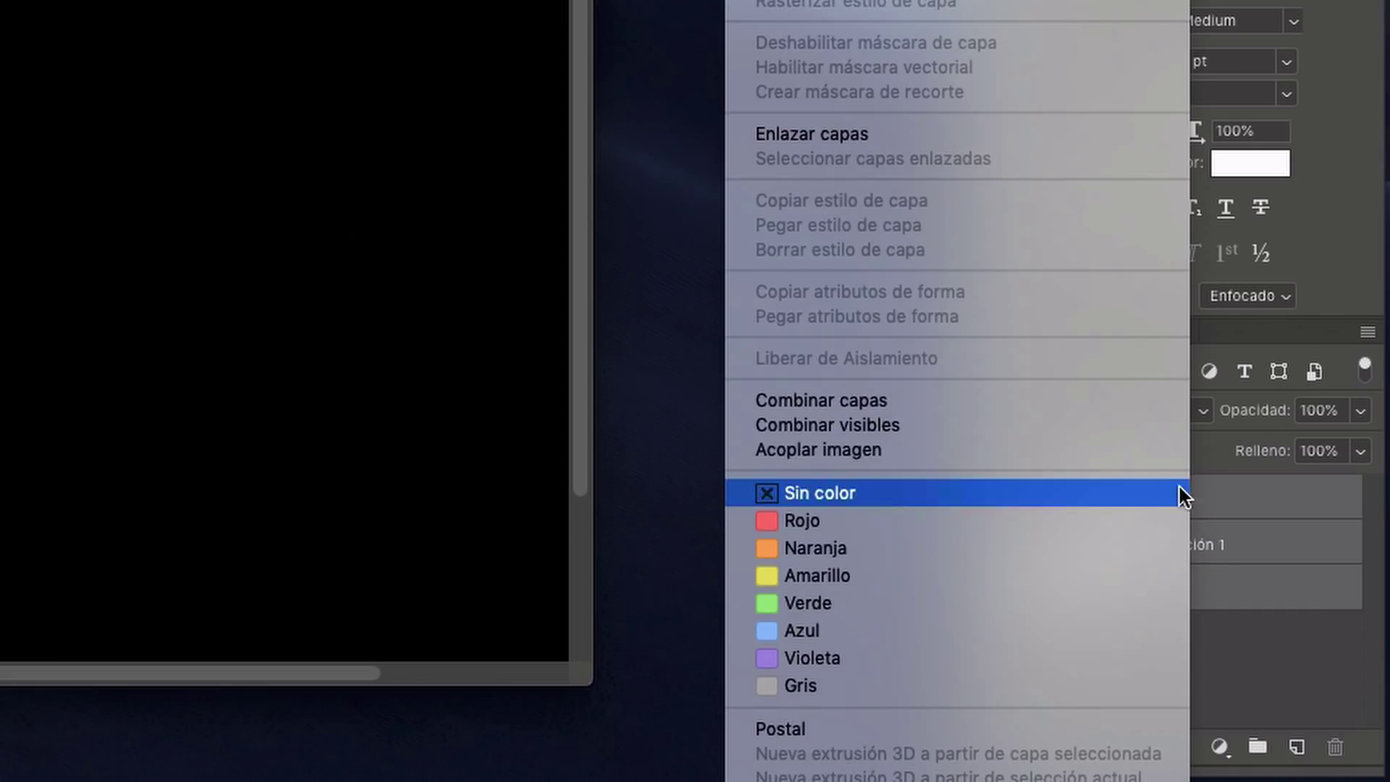
pyautogui.click(1005, 401)
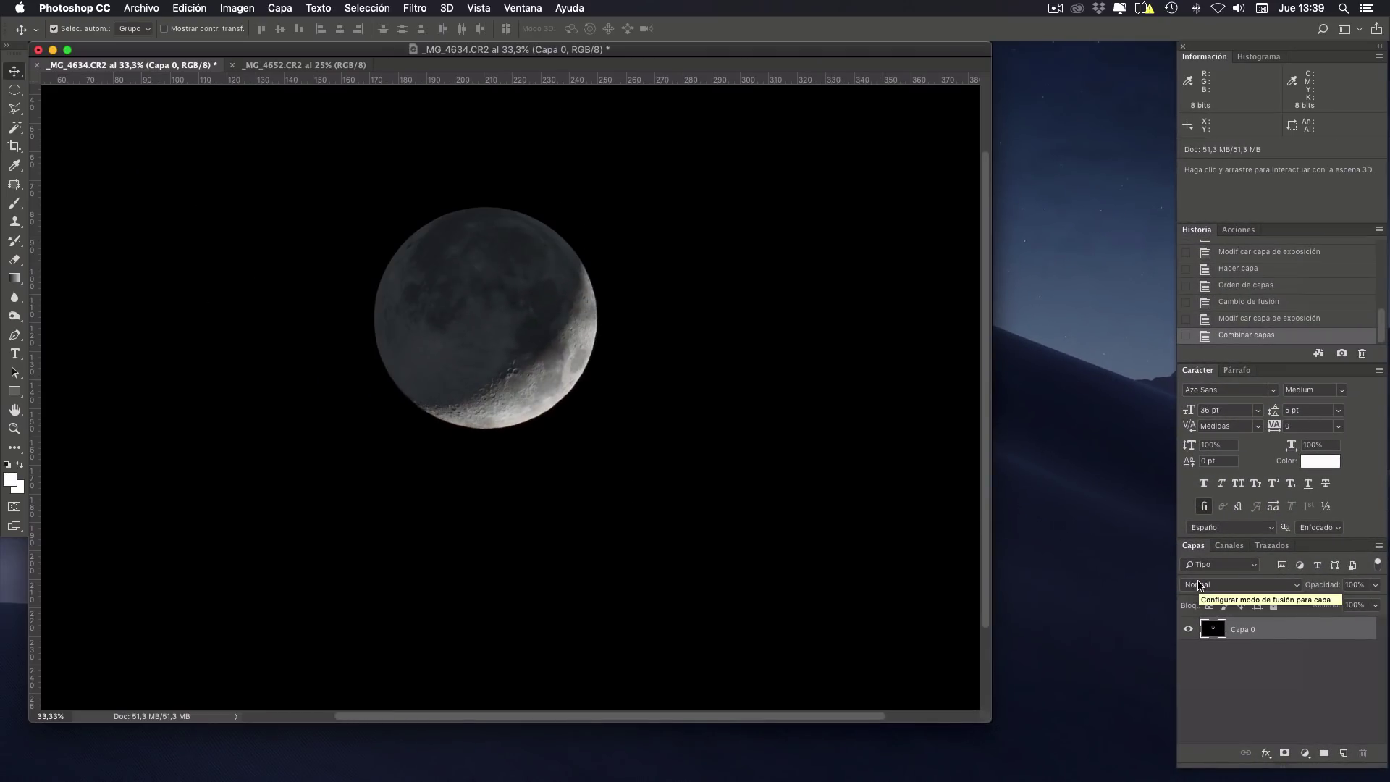
# - Place a horizontal guide at the moon's upper edge and a vertical guide at its left edge
pyautogui.press('super+plus')
pyautogui.press('super+plus')
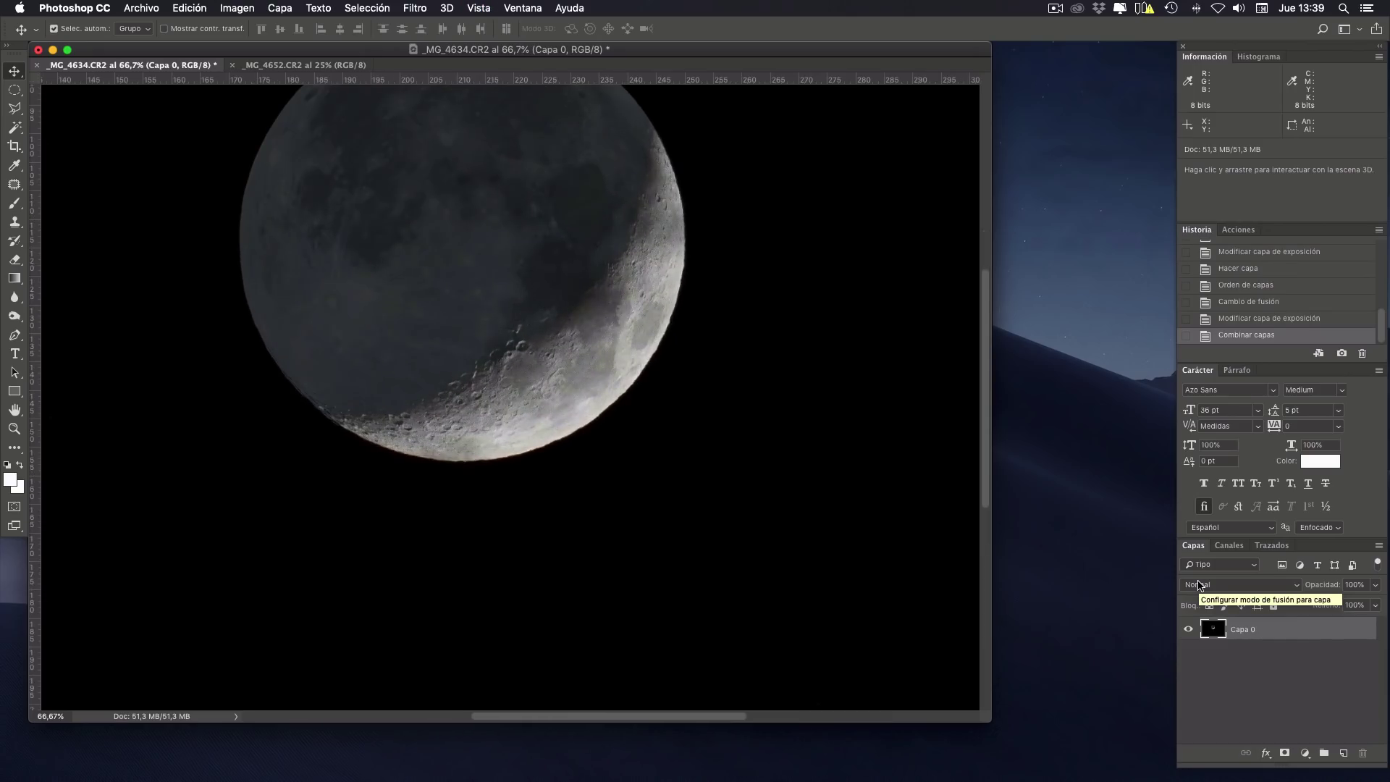
pyautogui.scroll(3, 820, 548)
pyautogui.scroll(4, 820, 548)
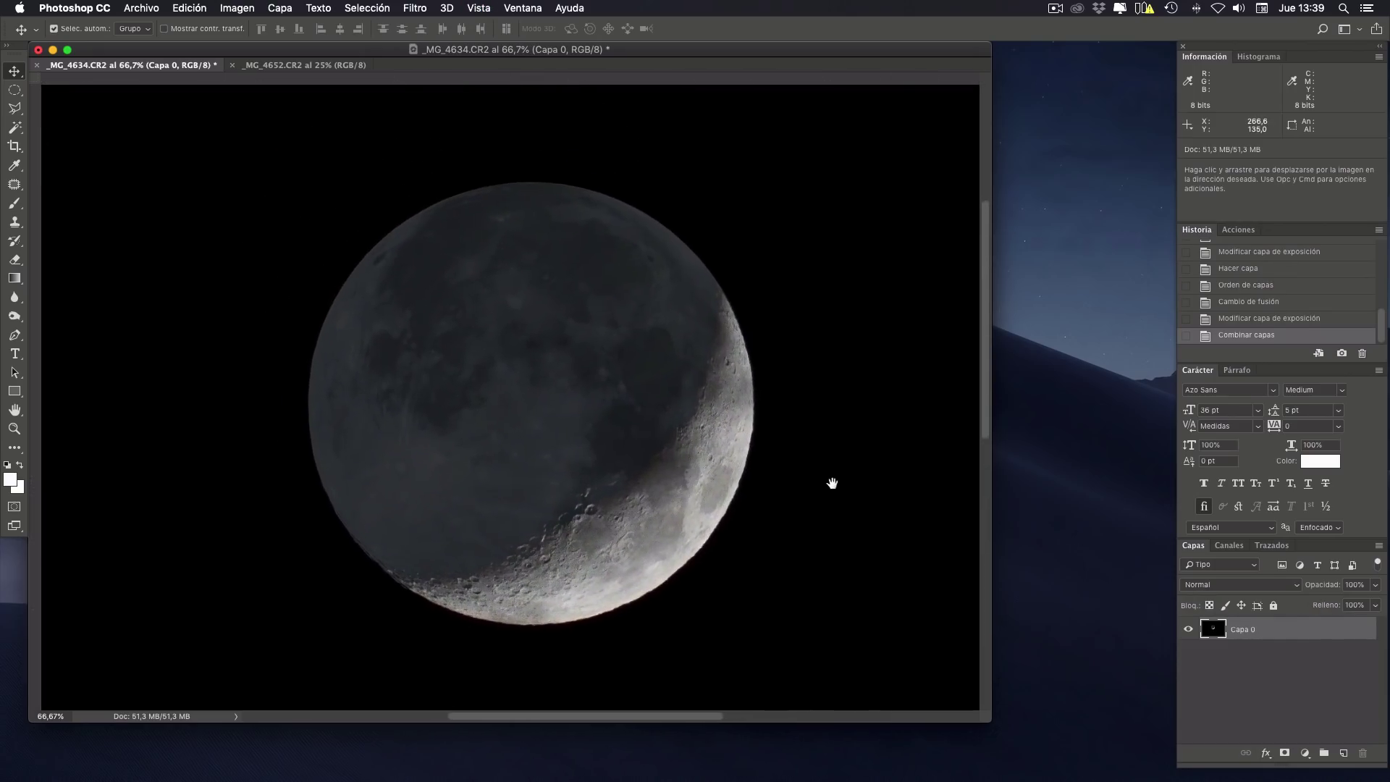
pyautogui.press('super+r')
pyautogui.moveTo(558, 80); pyautogui.dragTo(543, 182)
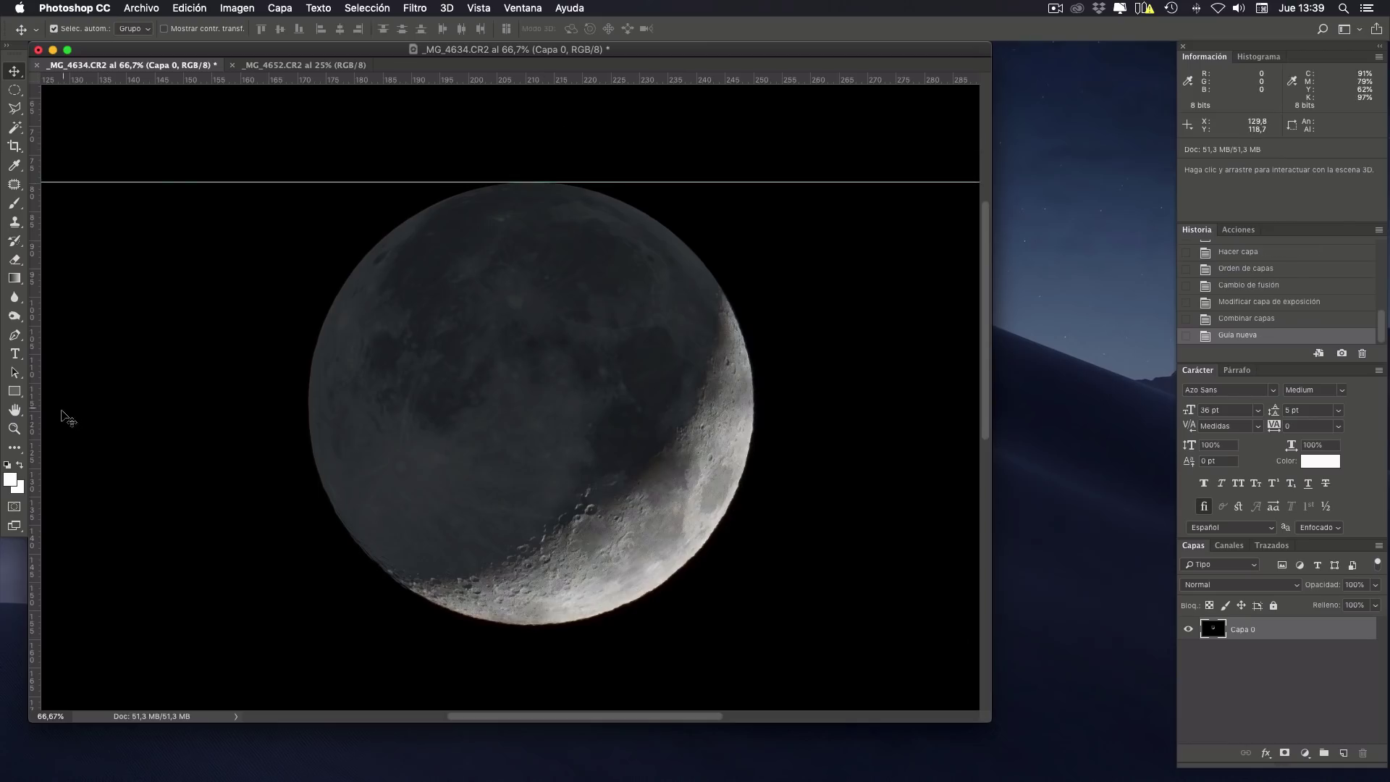
pyautogui.moveTo(35, 426); pyautogui.dragTo(309, 436)
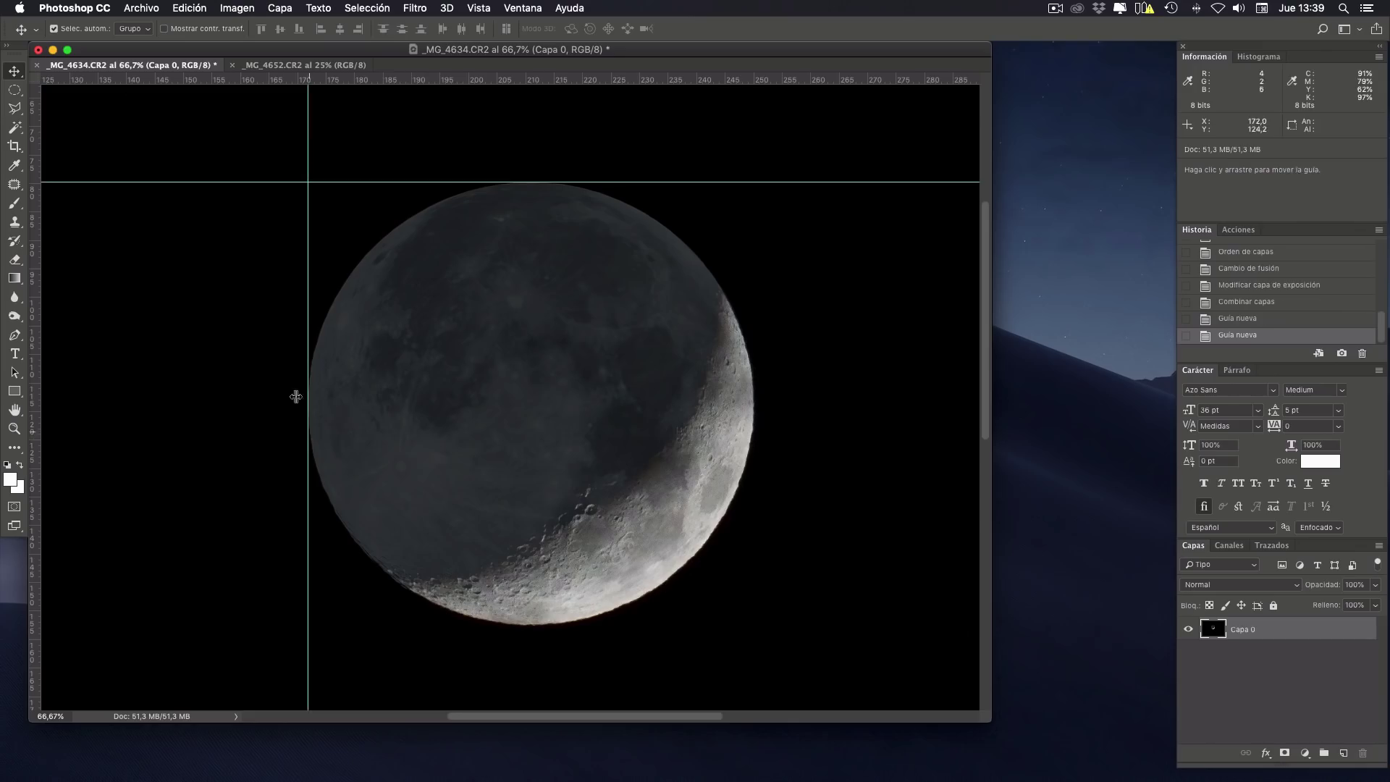
# - Select the whole moon disc with an elliptical marquee about 78 mm across, starting where the guides cross
pyautogui.press('m')
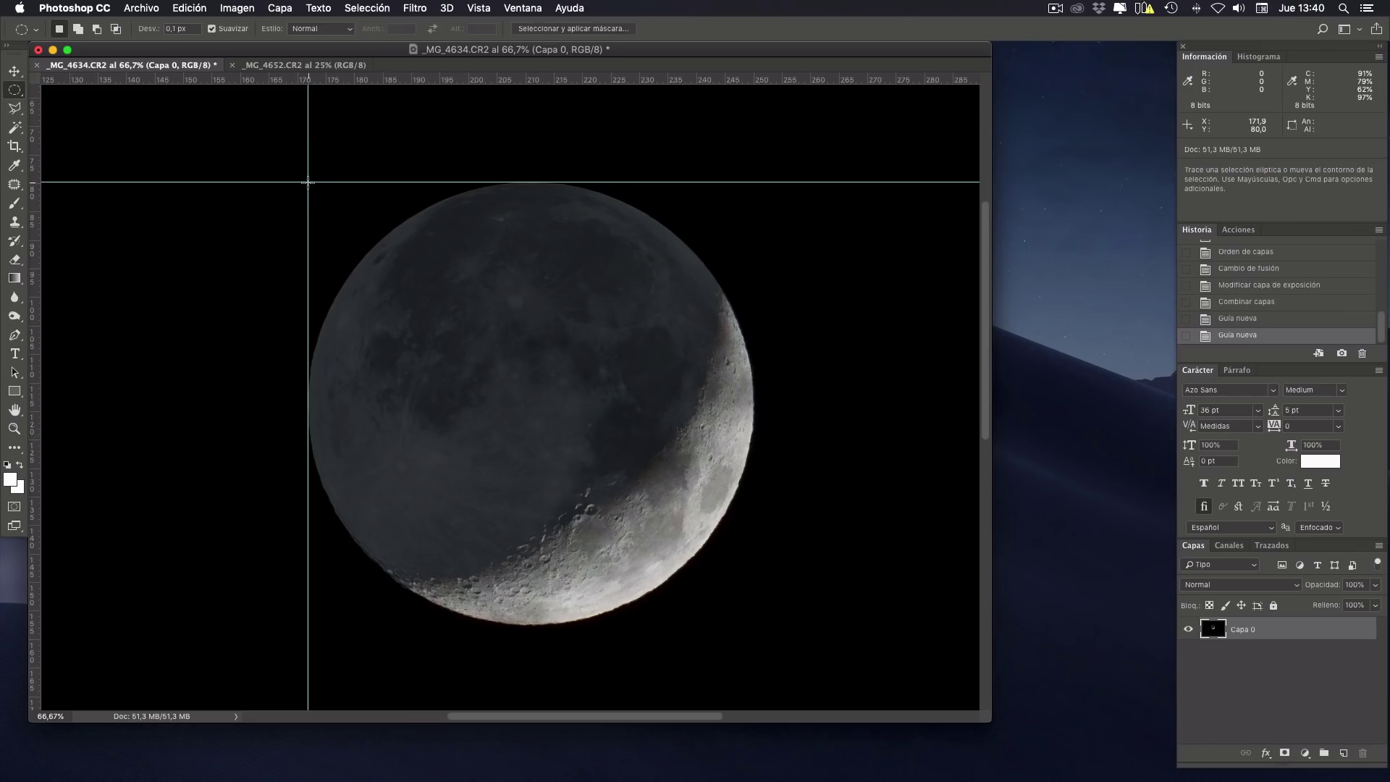
pyautogui.moveTo(308, 182); pyautogui.dragTo(751, 622)
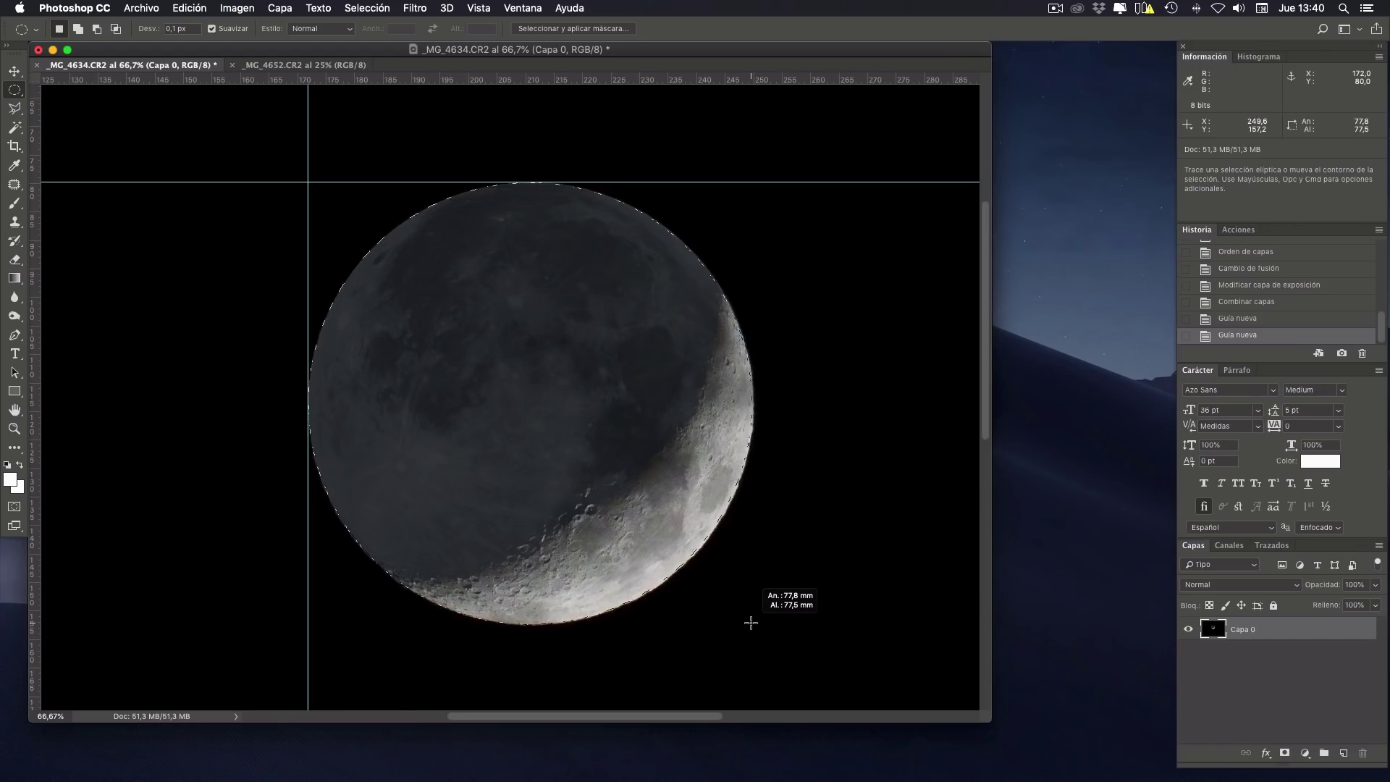
pyautogui.moveTo(750, 623); pyautogui.dragTo(751, 622)
# - Float the _MG_4634.CR2 window, copy the selected moon into _MG_4652.CR2 and position it over the overexposed crescent
pyautogui.press('super+minus')
pyautogui.press('super+minus')
pyautogui.press('super+minus')
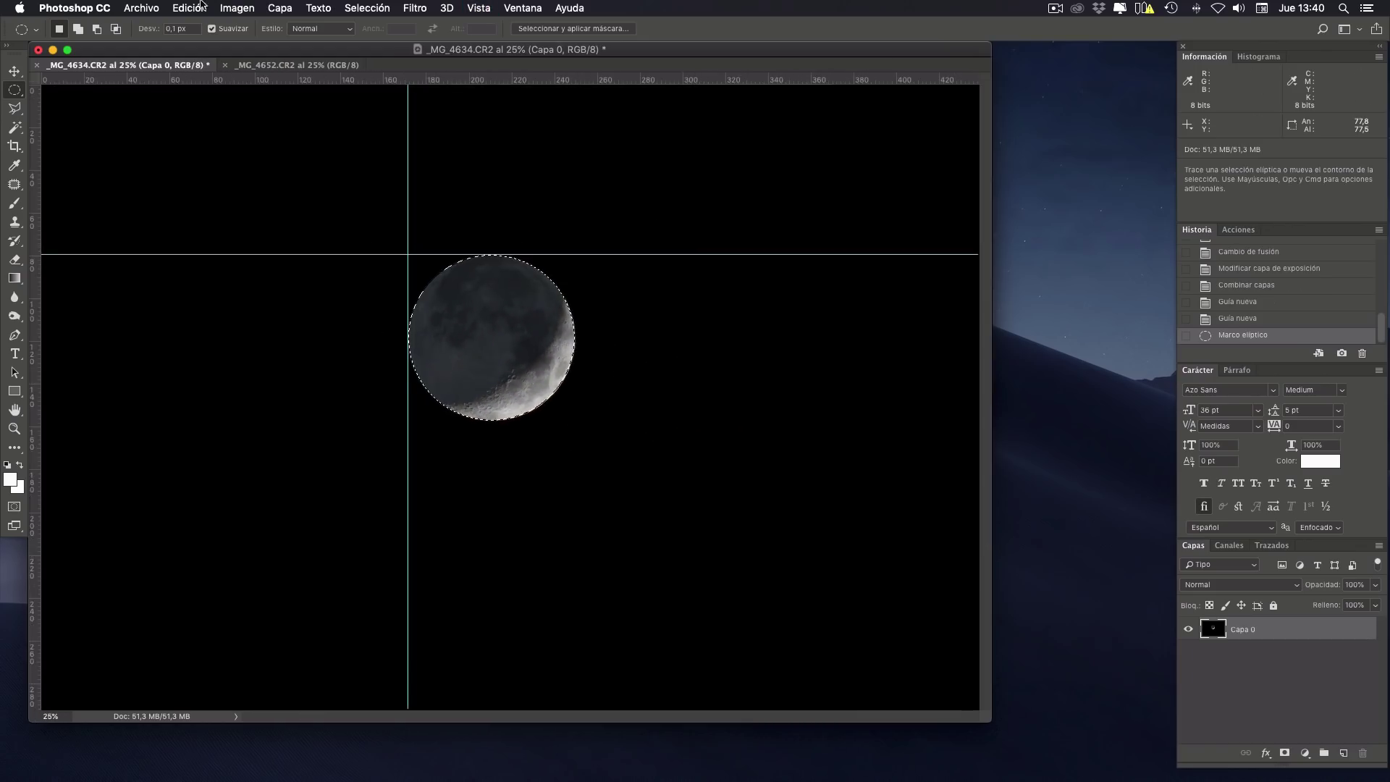
pyautogui.moveTo(127, 65); pyautogui.dragTo(533, 186)
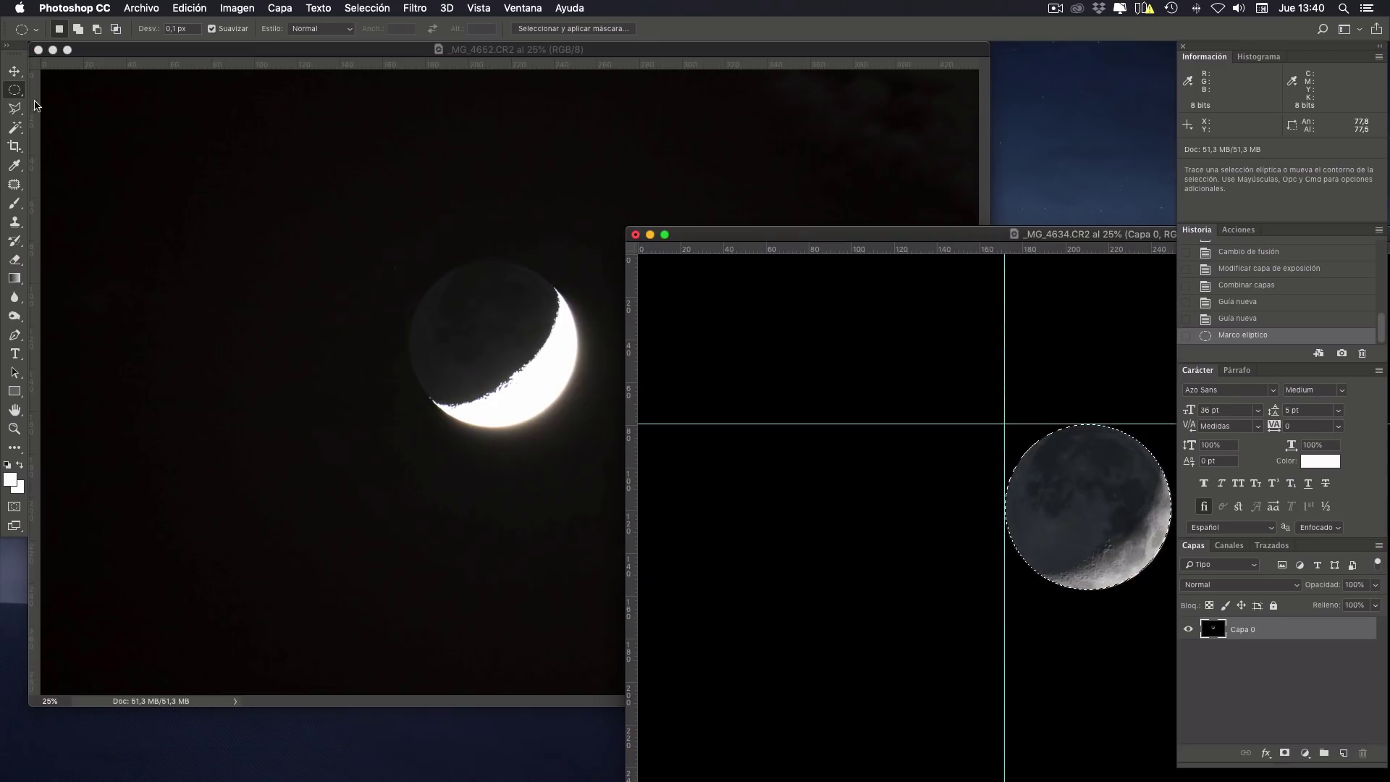
pyautogui.press('v')
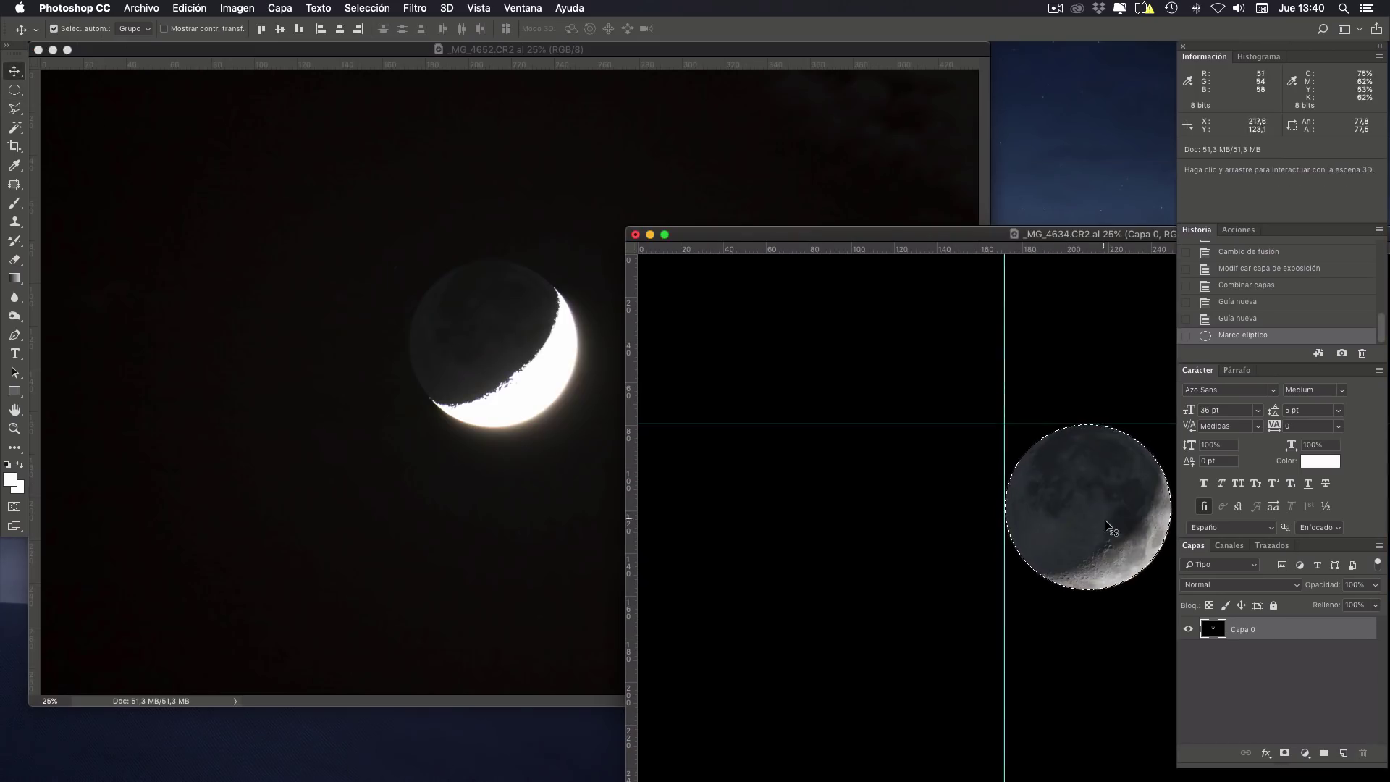
pyautogui.moveTo(1104, 520); pyautogui.dragTo(482, 342)
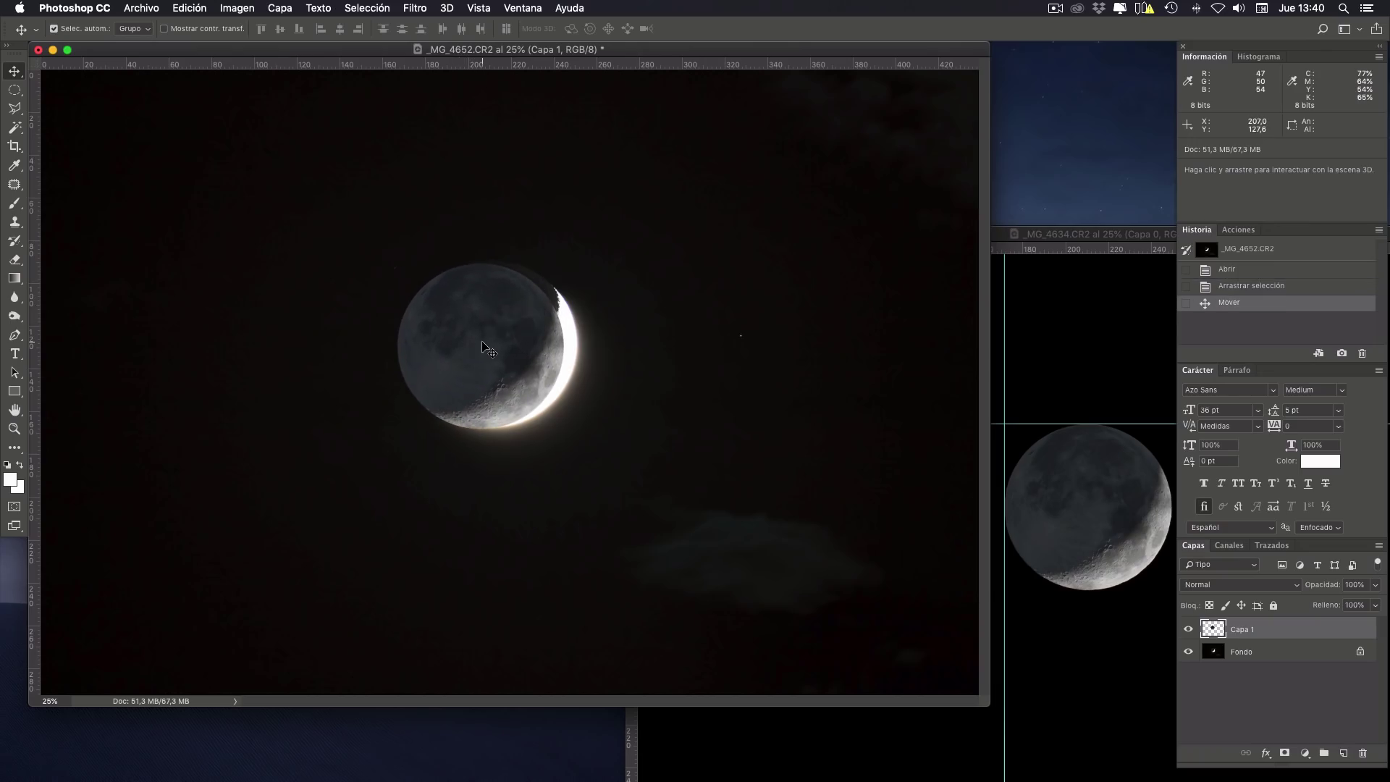
pyautogui.press('super+plus')
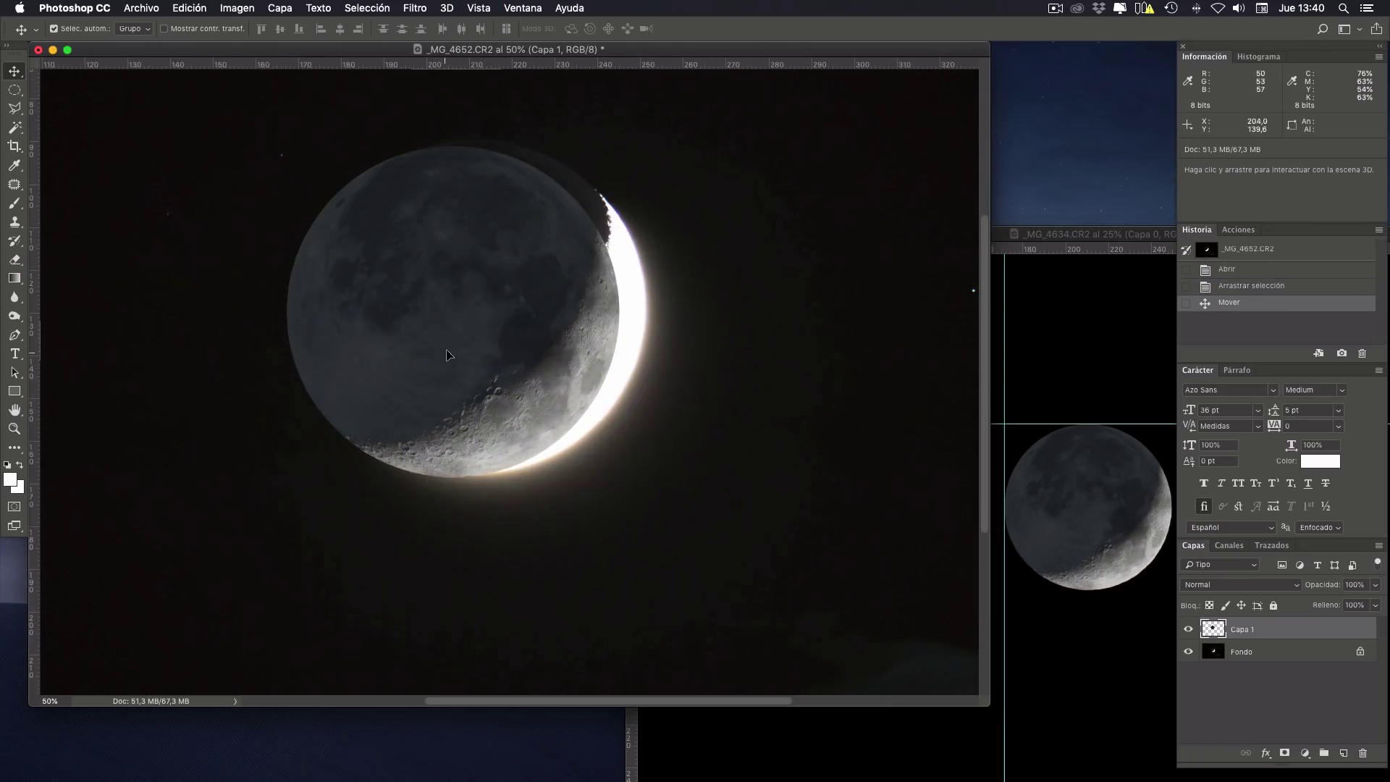
pyautogui.moveTo(447, 354); pyautogui.dragTo(471, 353)
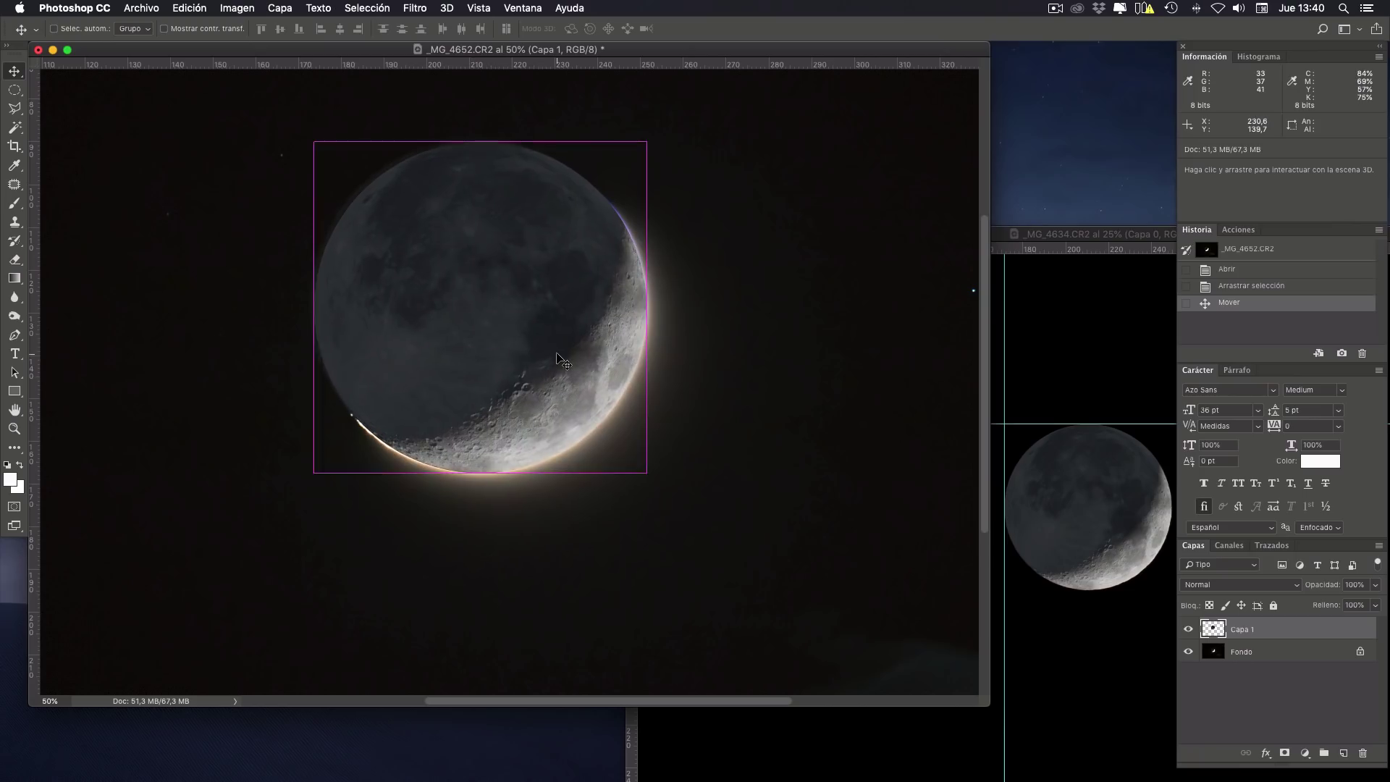
# - Enlarge the pasted moon slightly with Free Transform so it covers the overexposed moon's disc and bright edge
pyautogui.press('super+minus')
pyautogui.press('super+t')
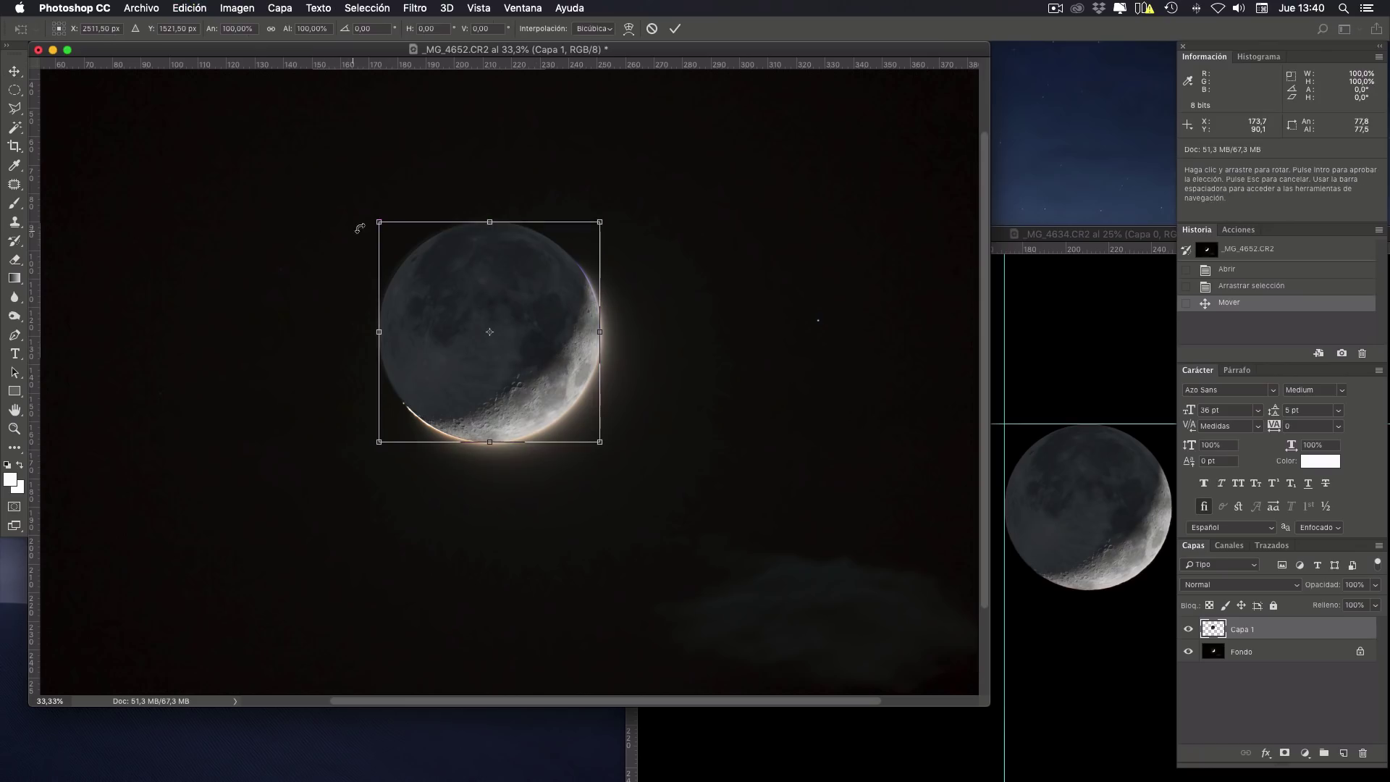
pyautogui.moveTo(373, 217); pyautogui.dragTo(370, 214)
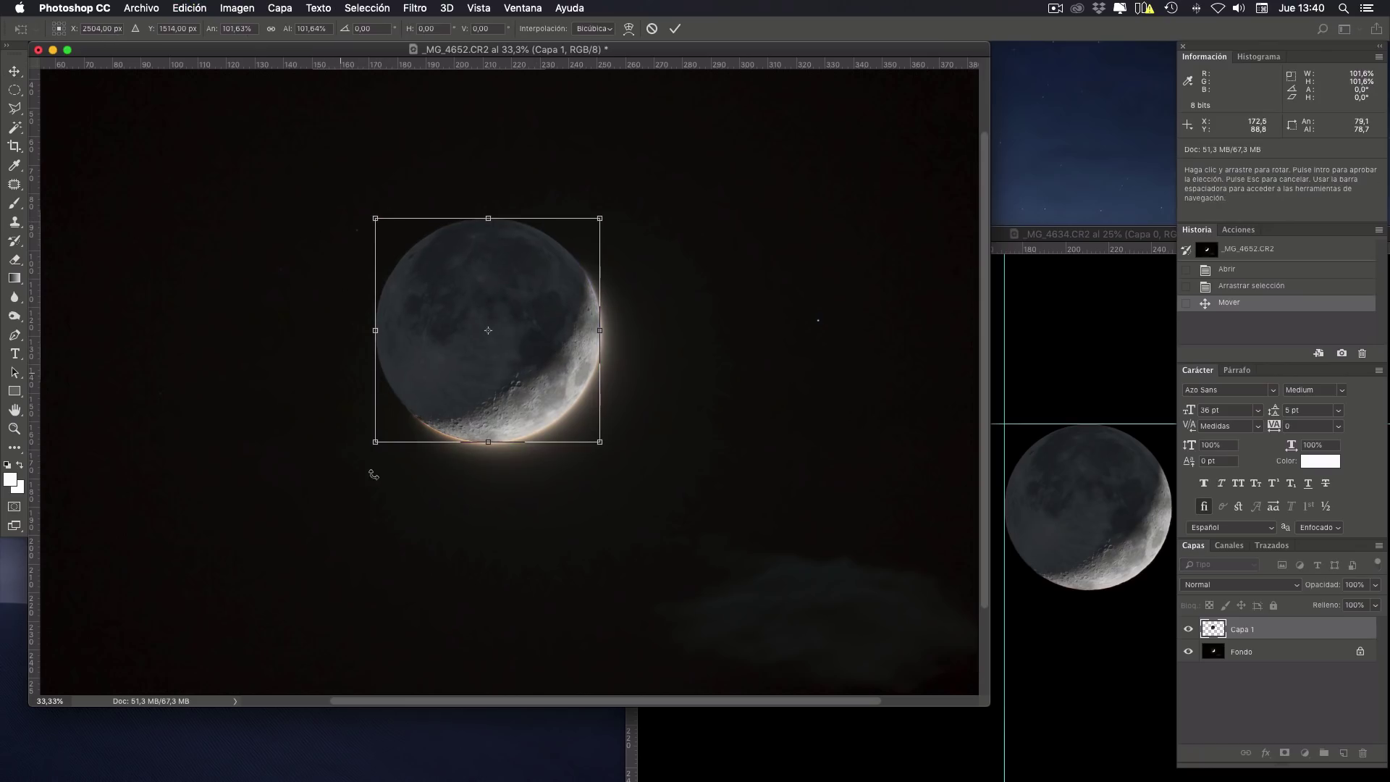
pyautogui.moveTo(600, 442); pyautogui.dragTo(605, 445)
pyautogui.moveTo(376, 454); pyautogui.dragTo(373, 456)
pyautogui.moveTo(607, 219); pyautogui.dragTo(609, 216)
pyautogui.press('super+plus')
pyautogui.press('Return')
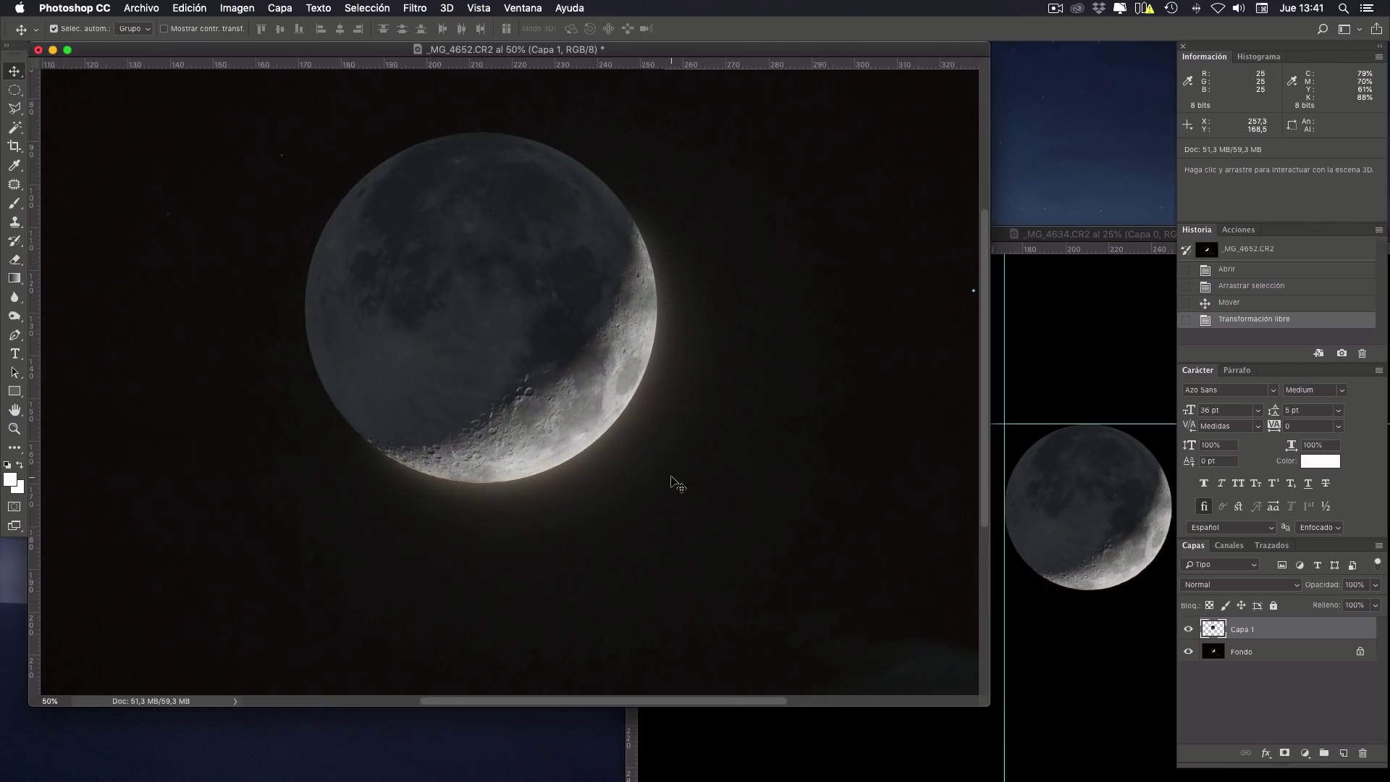
# - Convert the Fondo layer to the regular layer Capa 0 and brighten it with Levels, midtones 1,20
pyautogui.press('super+minus')
pyautogui.press('super+minus')
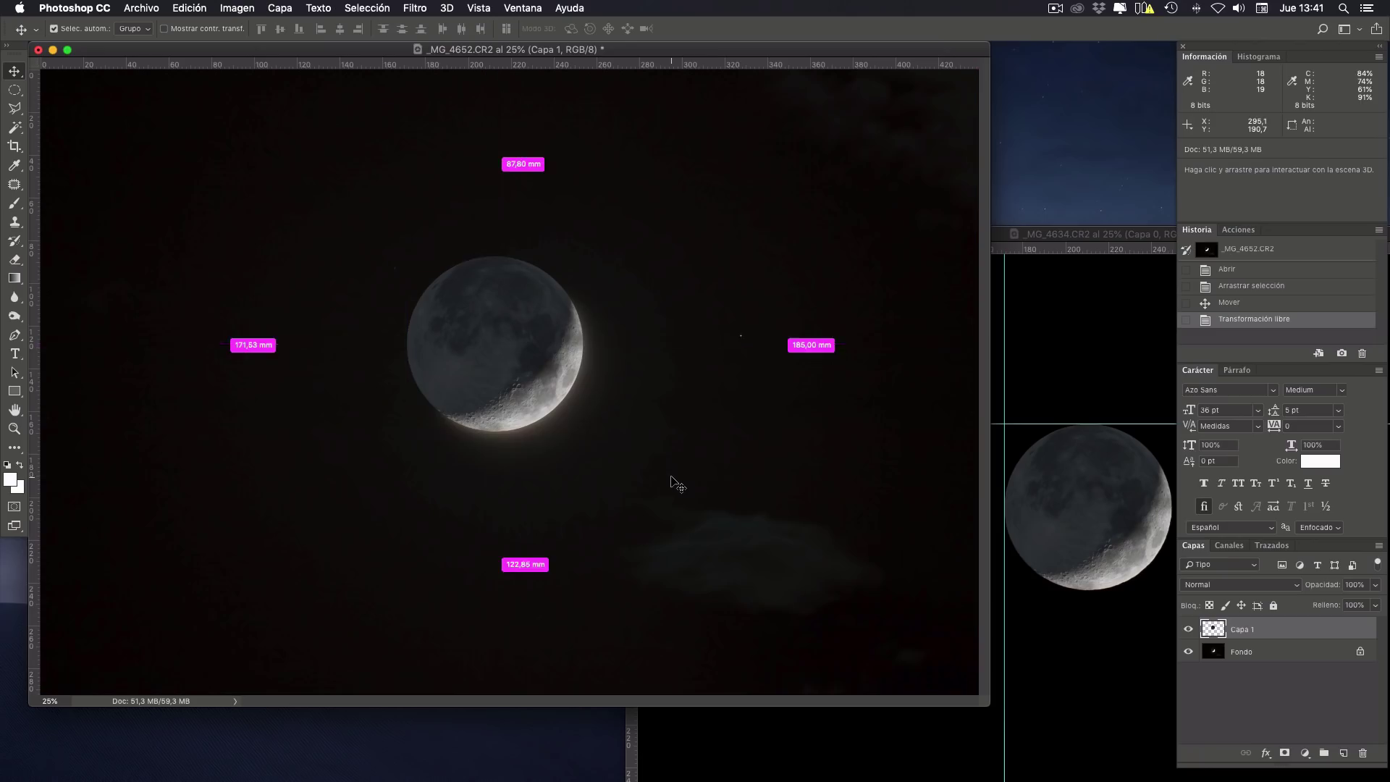
pyautogui.doubleClick(1222, 654)
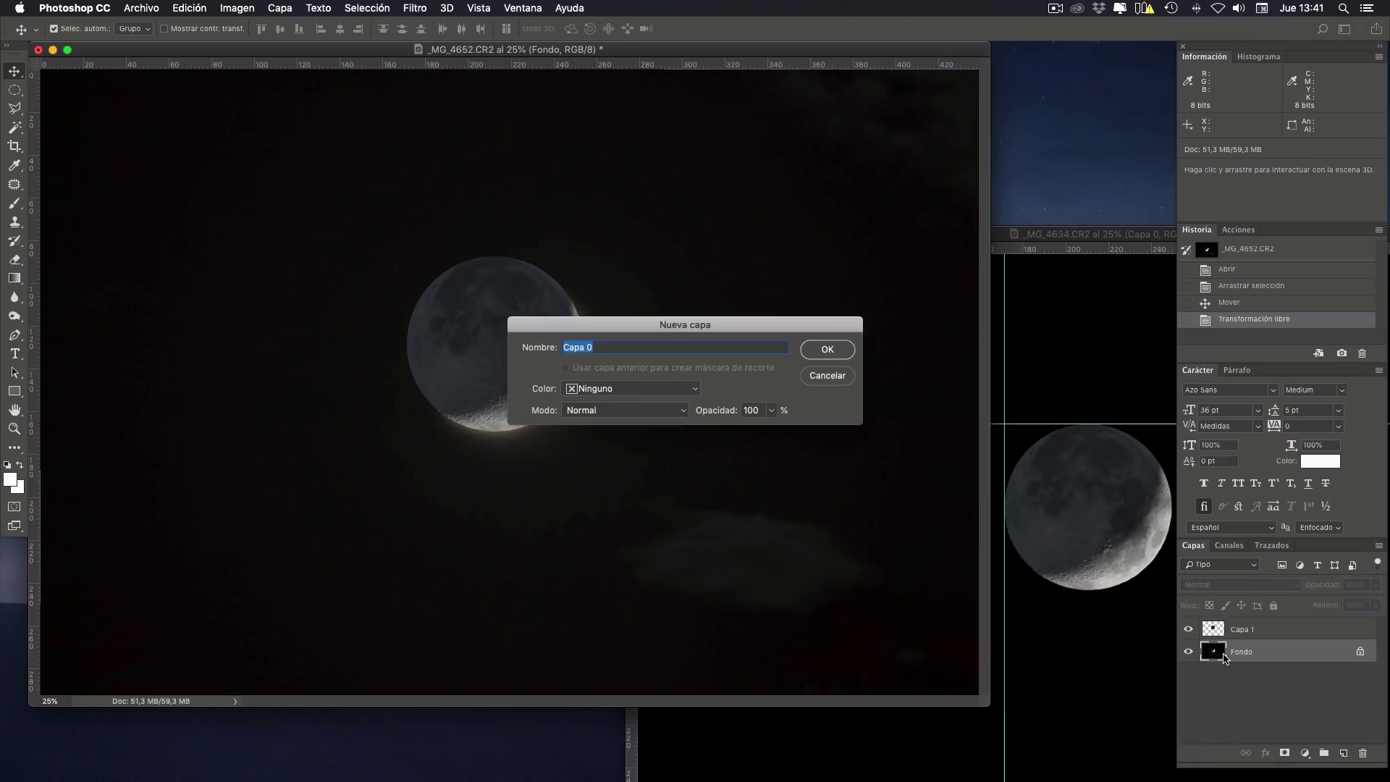
pyautogui.press('Return')
pyautogui.press('super+l')
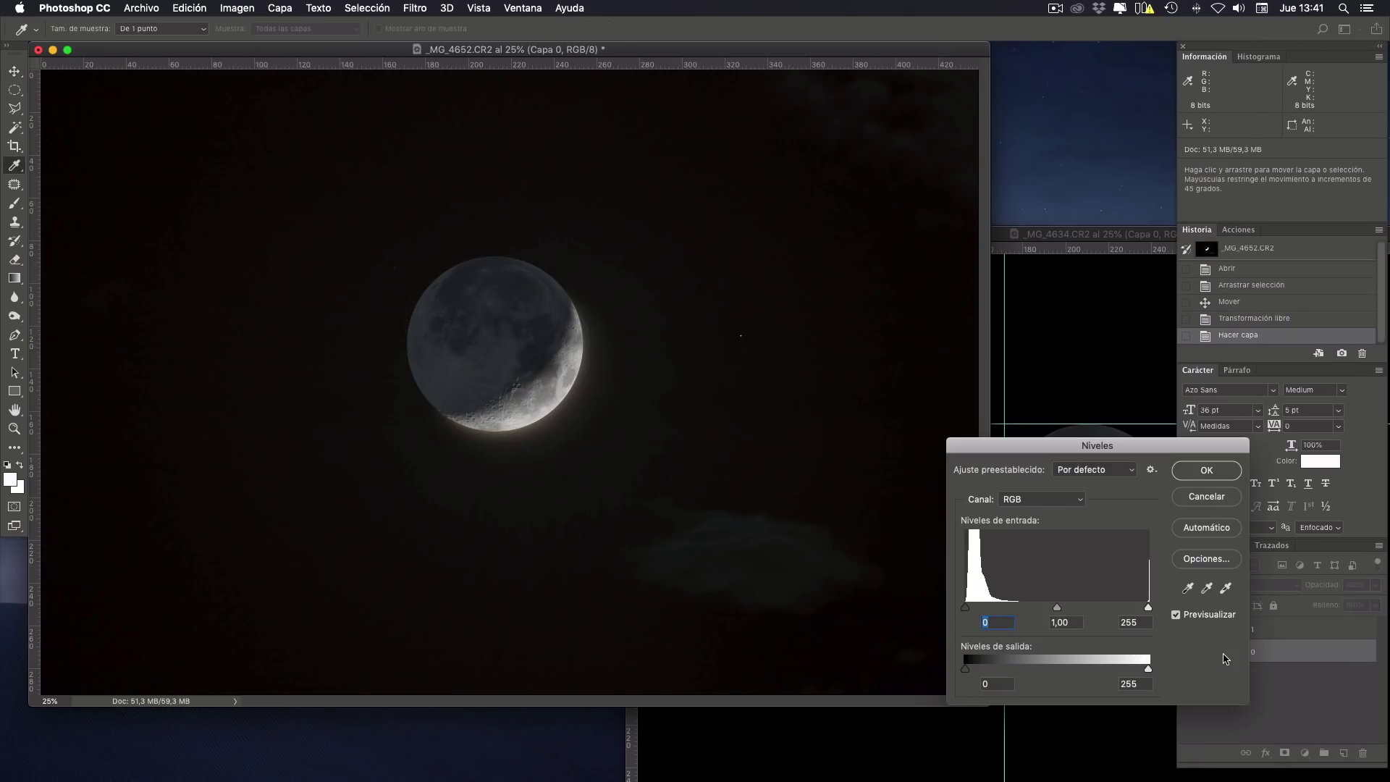
pyautogui.moveTo(1058, 608); pyautogui.dragTo(1045, 615)
pyautogui.click(1045, 613)
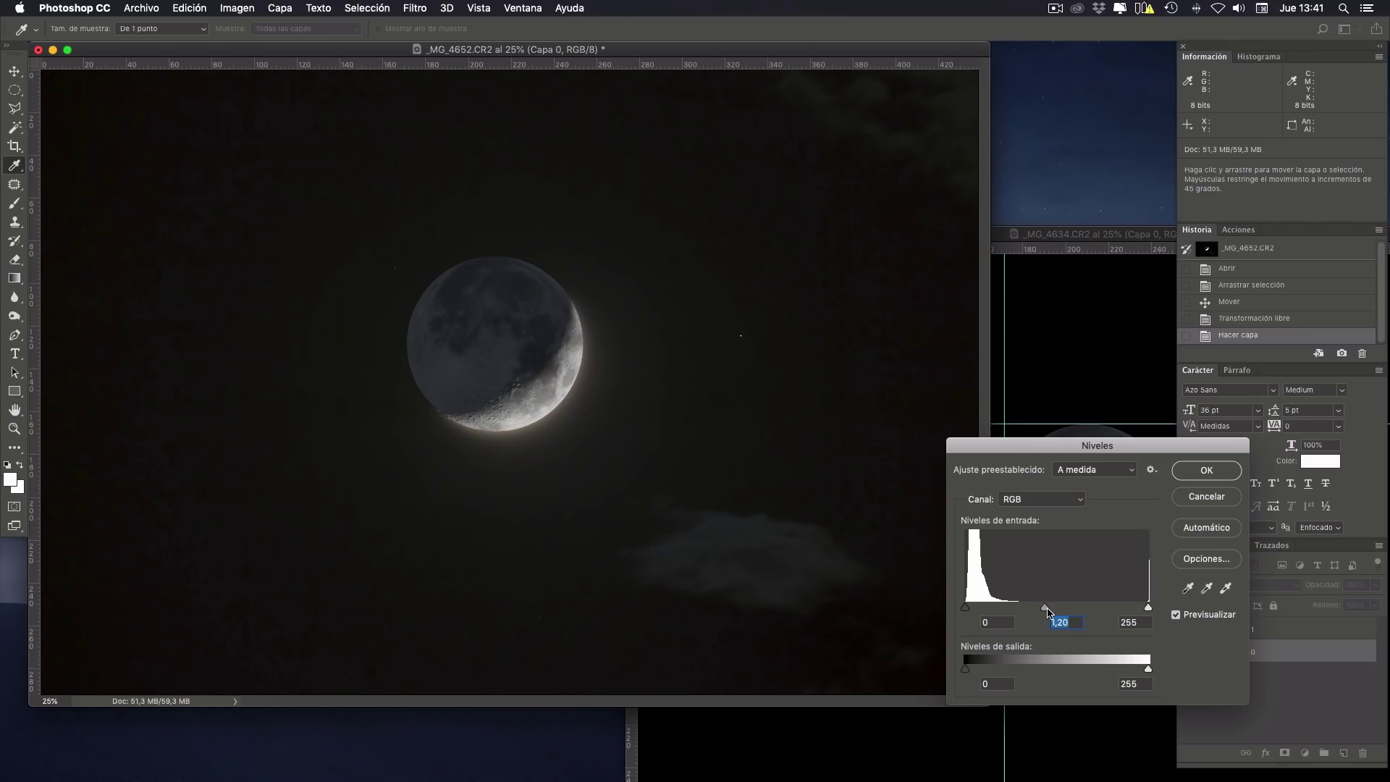
pyautogui.click(1203, 471)
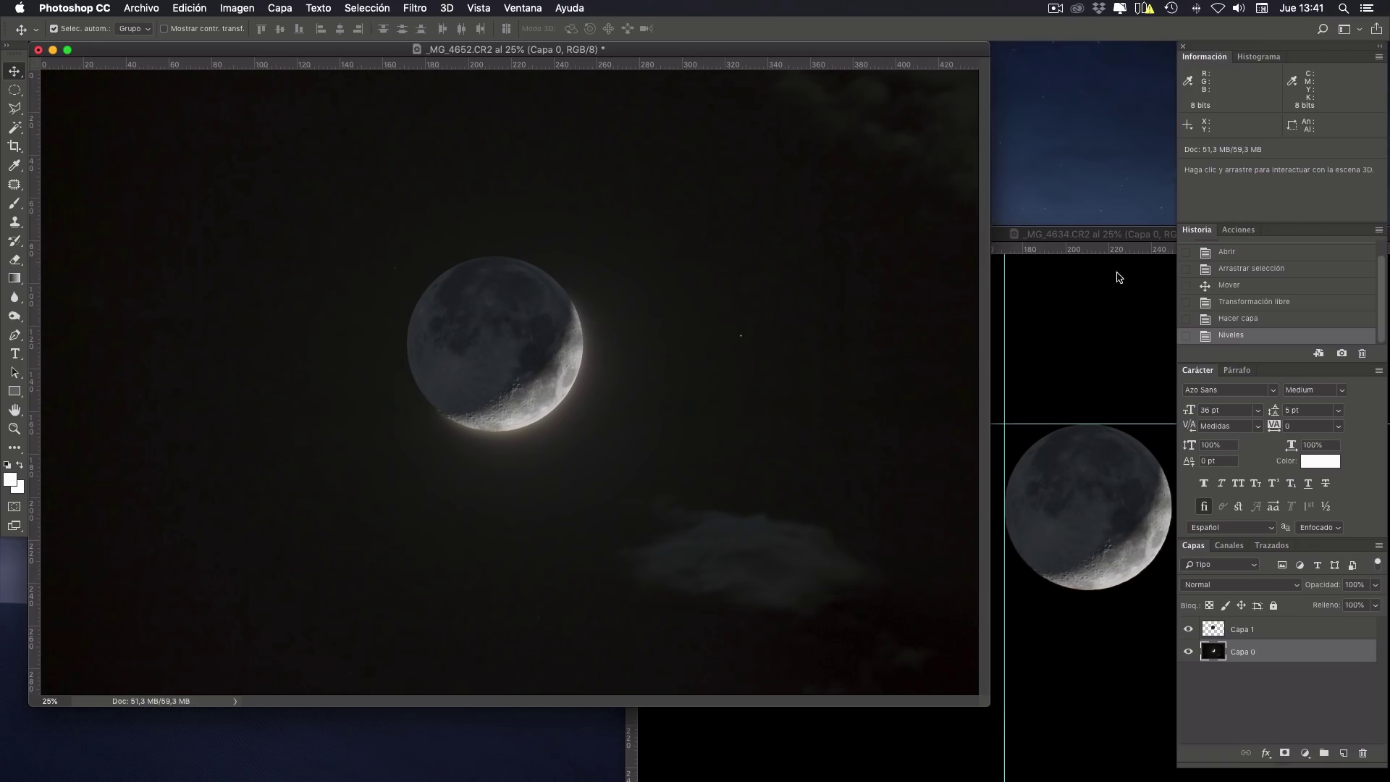
# - Close _MG_4634.CR2 without saving its changes and clear any selection in the composite
pyautogui.click(1093, 243)
pyautogui.click(634, 235)
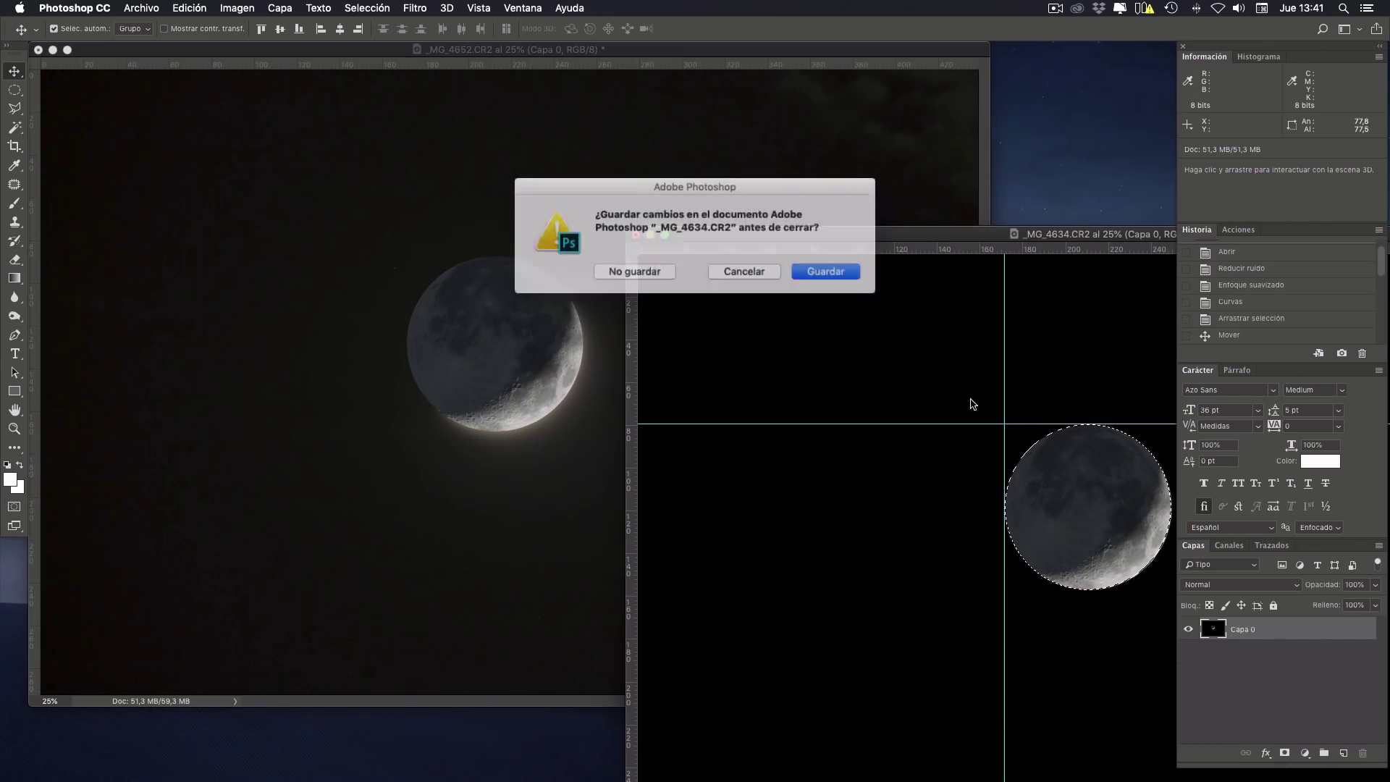
pyautogui.click(633, 270)
pyautogui.press('m')
pyautogui.press('super+d')
# - Switch to the HDR folder in Finder and open the star photo _MG_4548.CR2 in Camera Raw
pyautogui.hotkey('ctrl', 'Up')
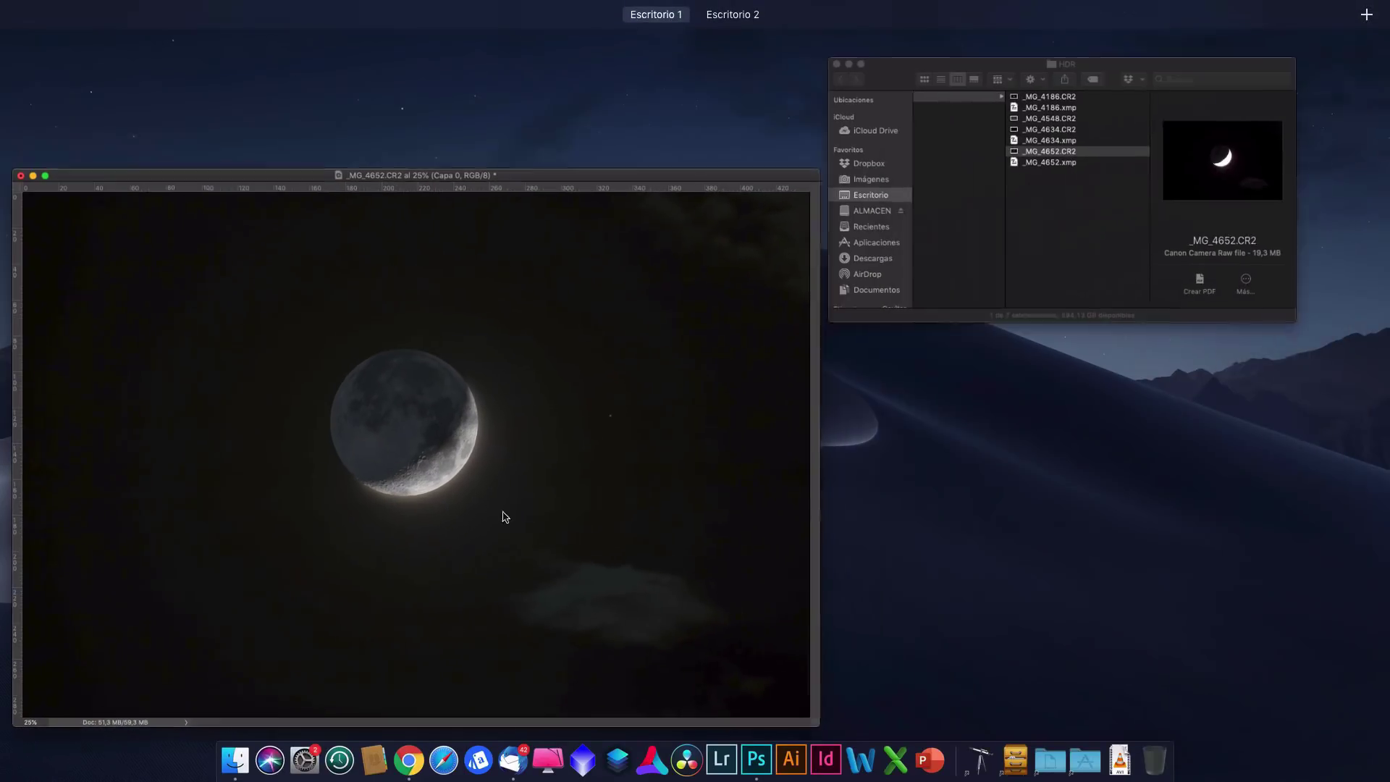
pyautogui.click(977, 260)
pyautogui.click(691, 208)
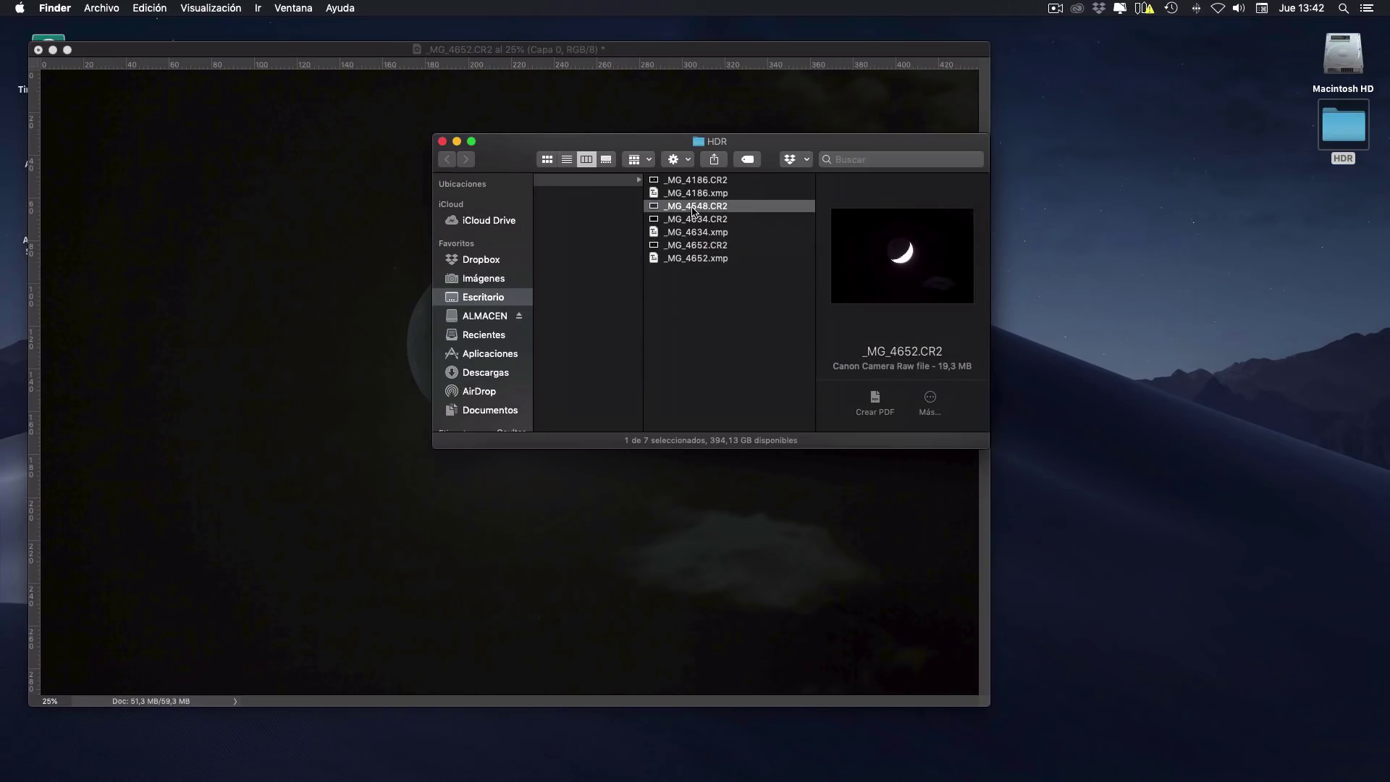
pyautogui.press('super+Tab')
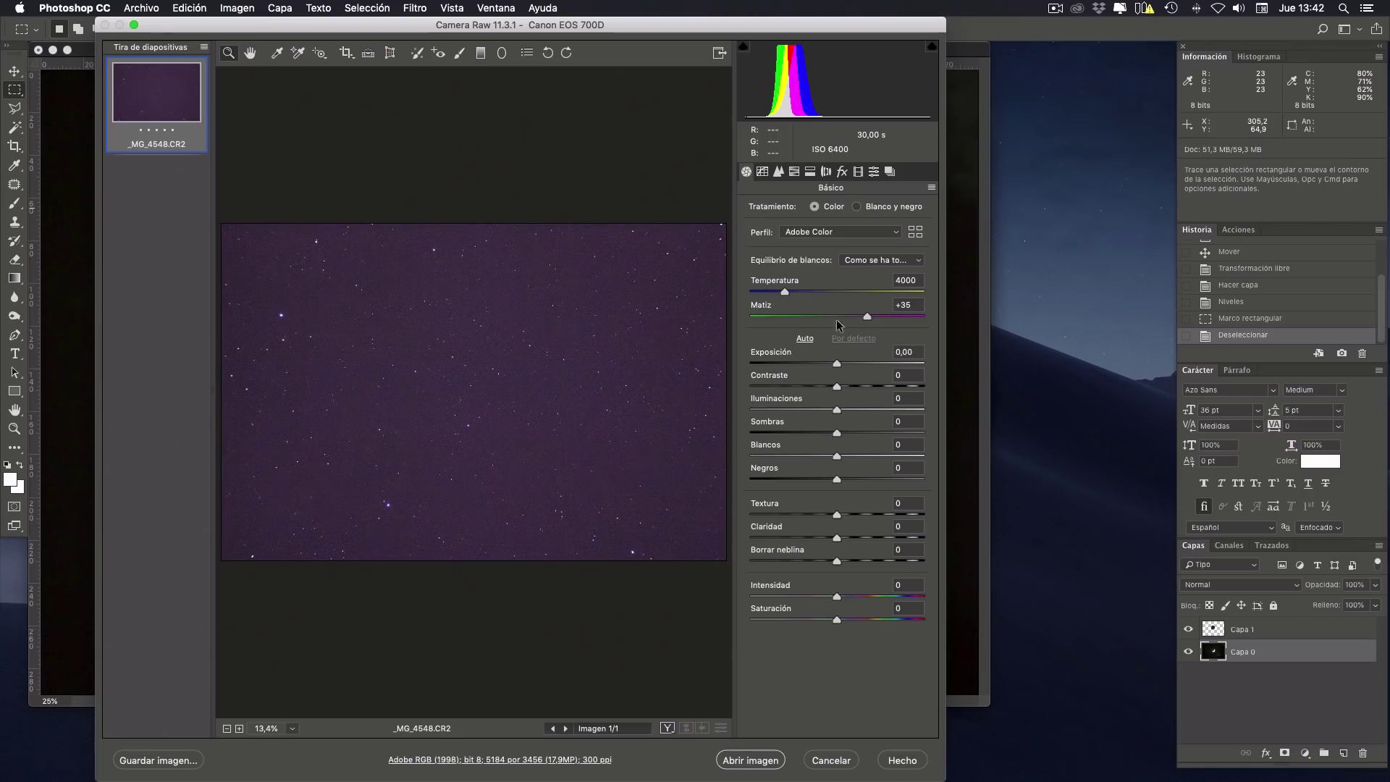
# - Develop the star photo with temperature 3600, tint 0, exposure -1,55, contrast +6, dehaze -67 and saturation -71, and open it in Photoshop
pyautogui.doubleClick(867, 316)
pyautogui.moveTo(784, 292); pyautogui.dragTo(777, 293)
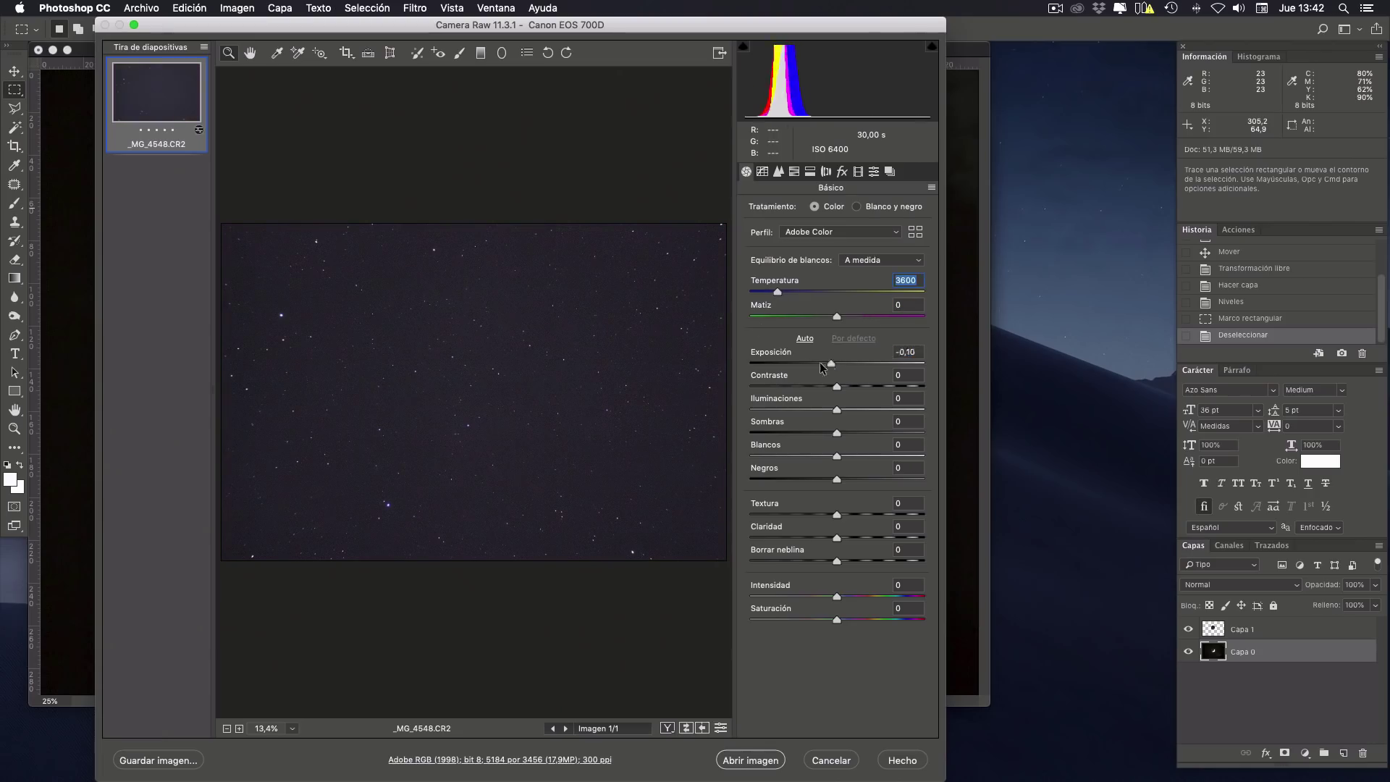
pyautogui.moveTo(838, 562); pyautogui.dragTo(779, 561)
pyautogui.moveTo(837, 619); pyautogui.dragTo(774, 620)
pyautogui.moveTo(837, 387); pyautogui.dragTo(842, 386)
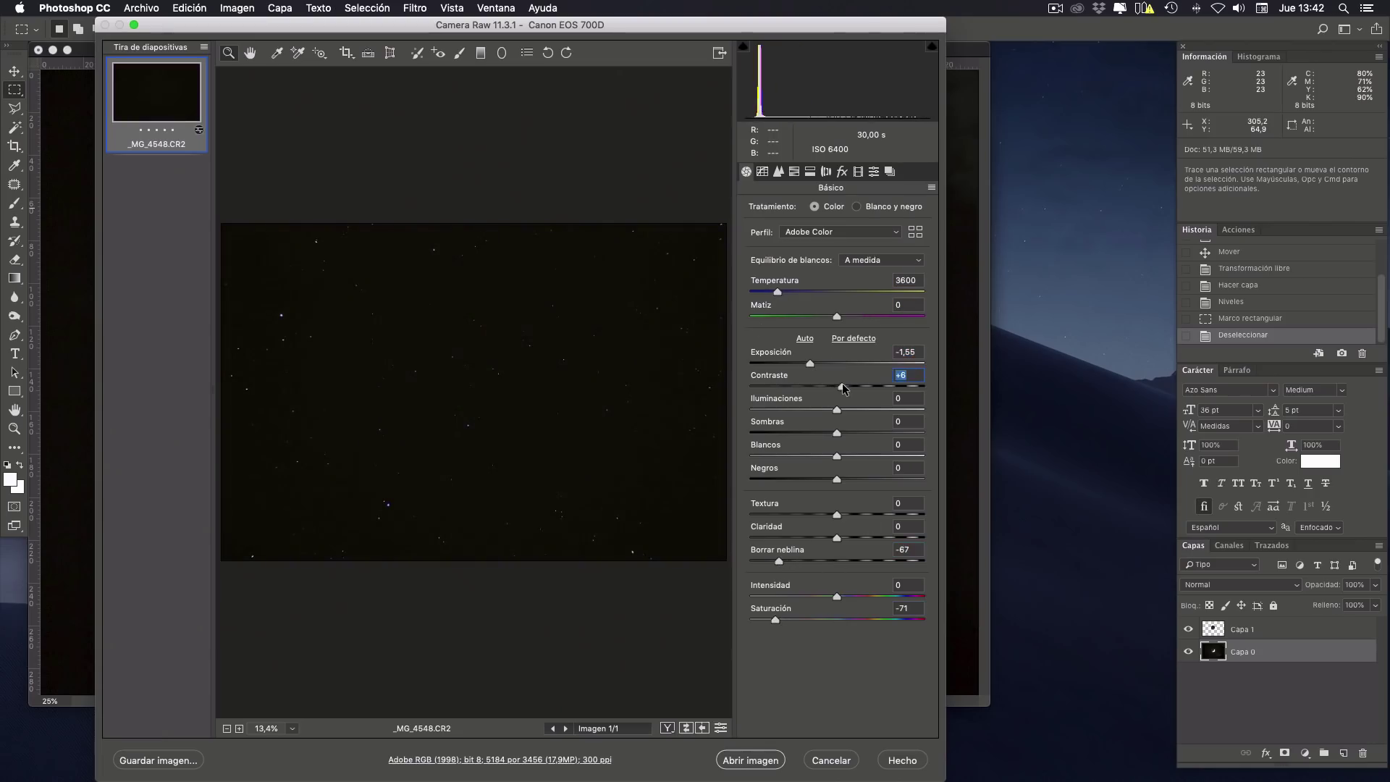
pyautogui.click(442, 453)
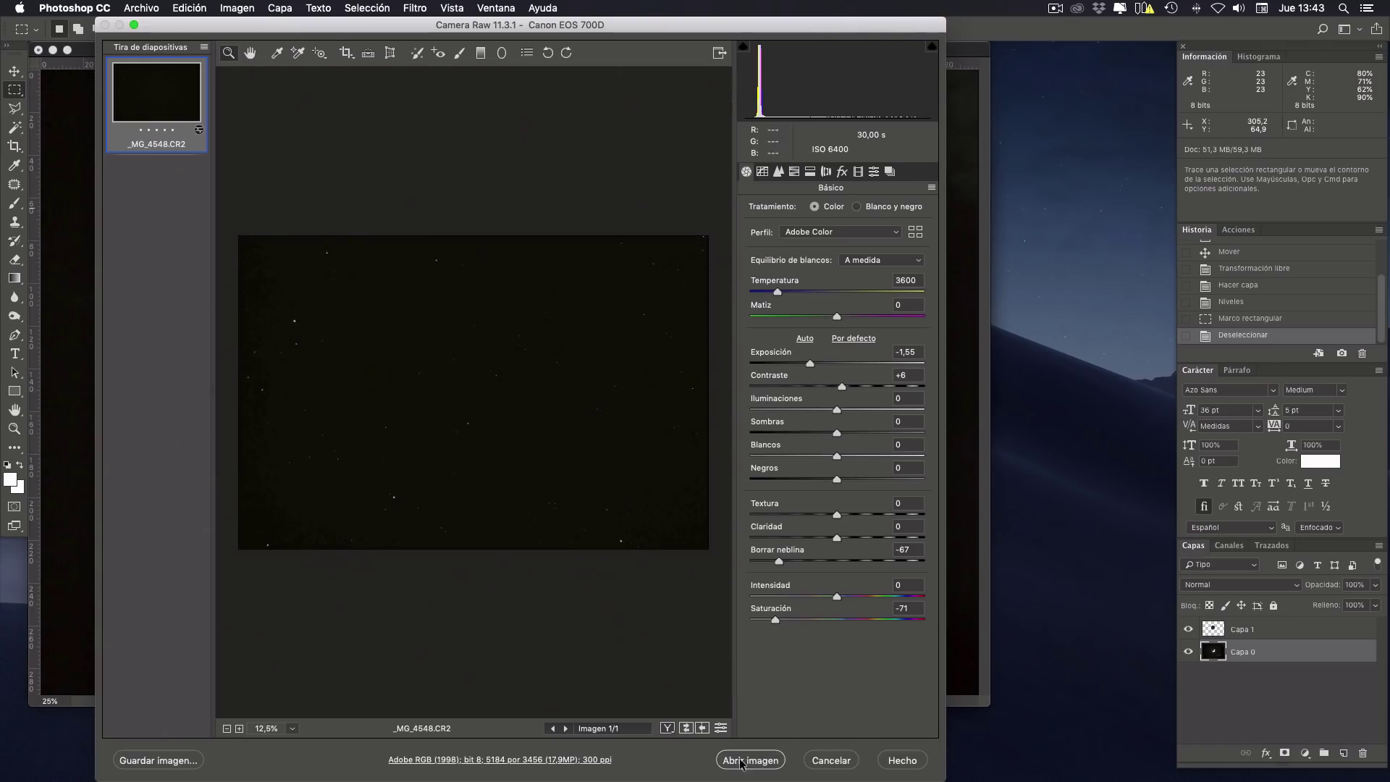
pyautogui.click(750, 760)
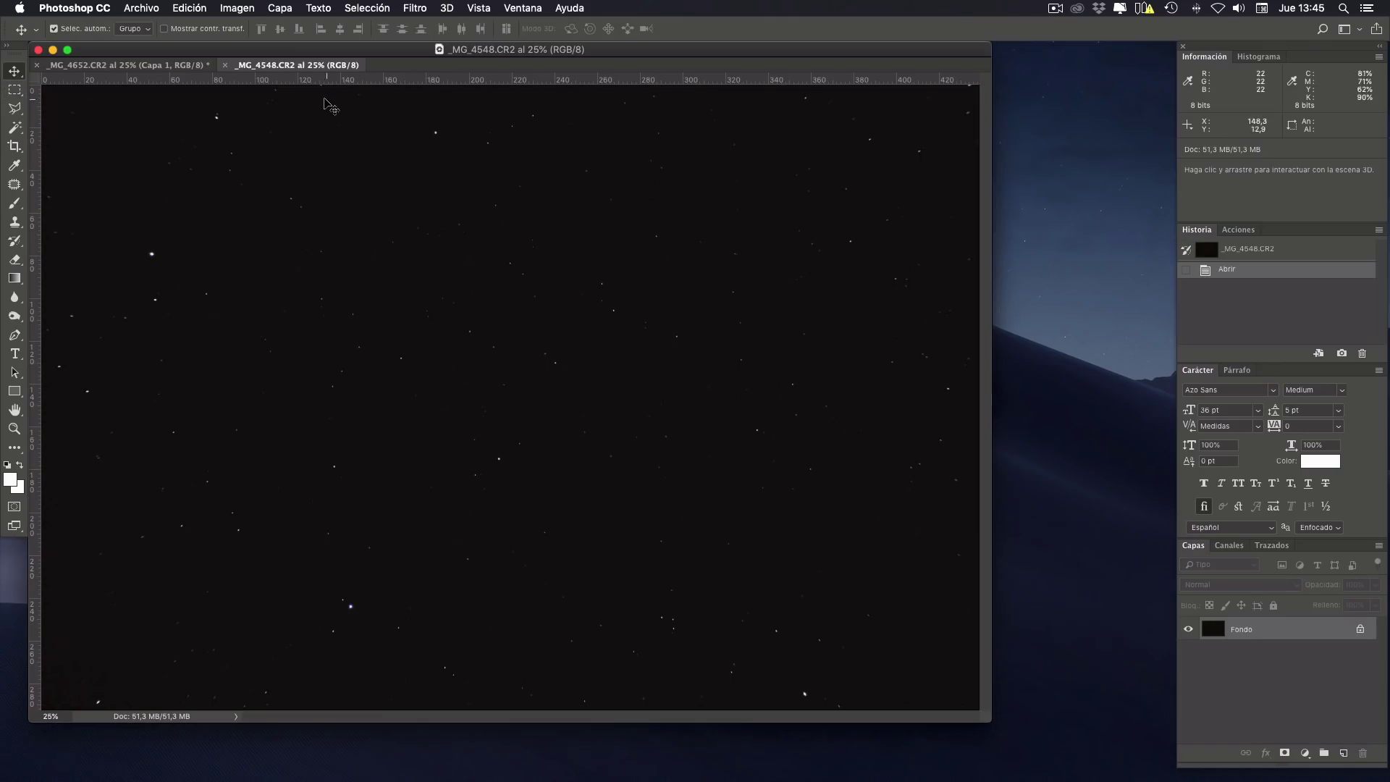
# - Copy the star photo into the _MG_4652.CR2 composite as the top layer, covering the canvas, and set its blend mode to Aclarar
pyautogui.moveTo(300, 65); pyautogui.dragTo(833, 231)
pyautogui.moveTo(1001, 572); pyautogui.dragTo(697, 367)
pyautogui.moveTo(714, 430); pyautogui.dragTo(509, 482)
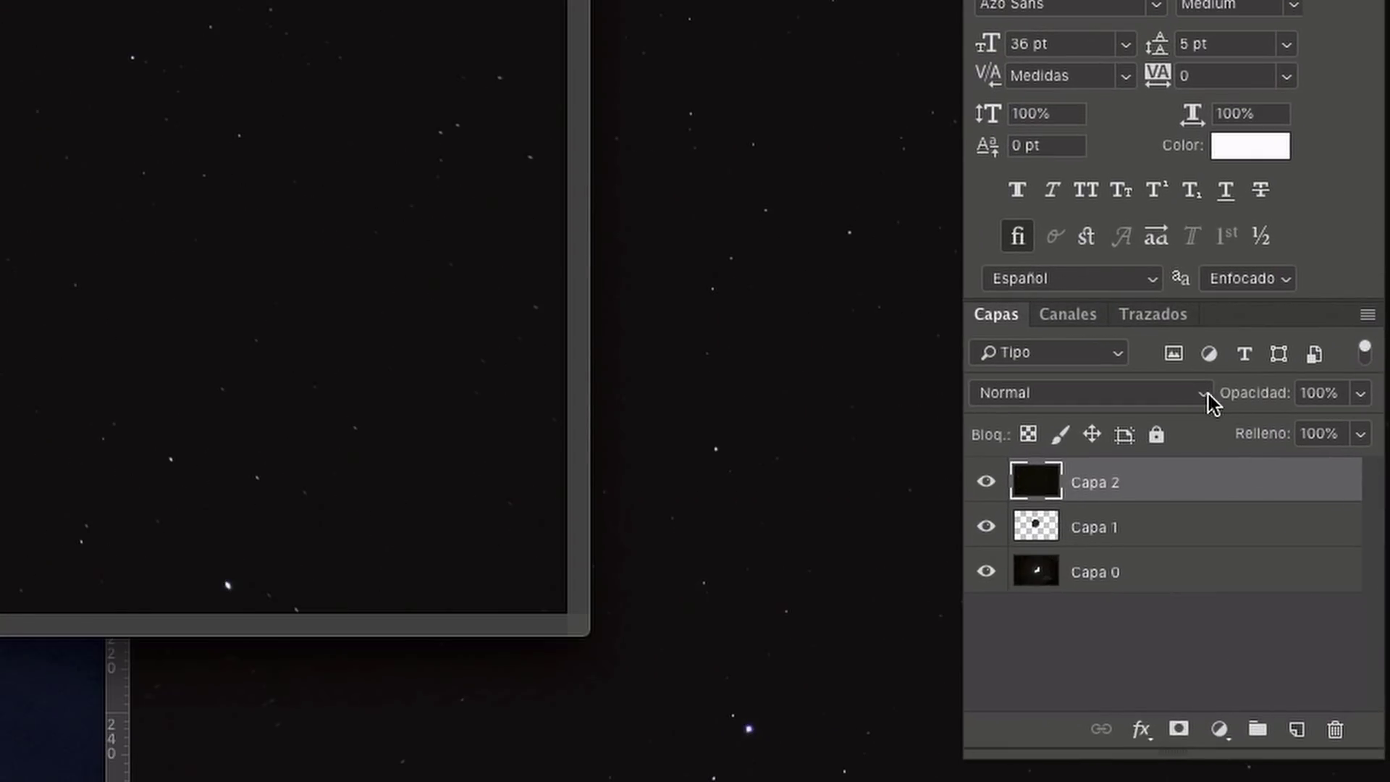
pyautogui.click(1206, 394)
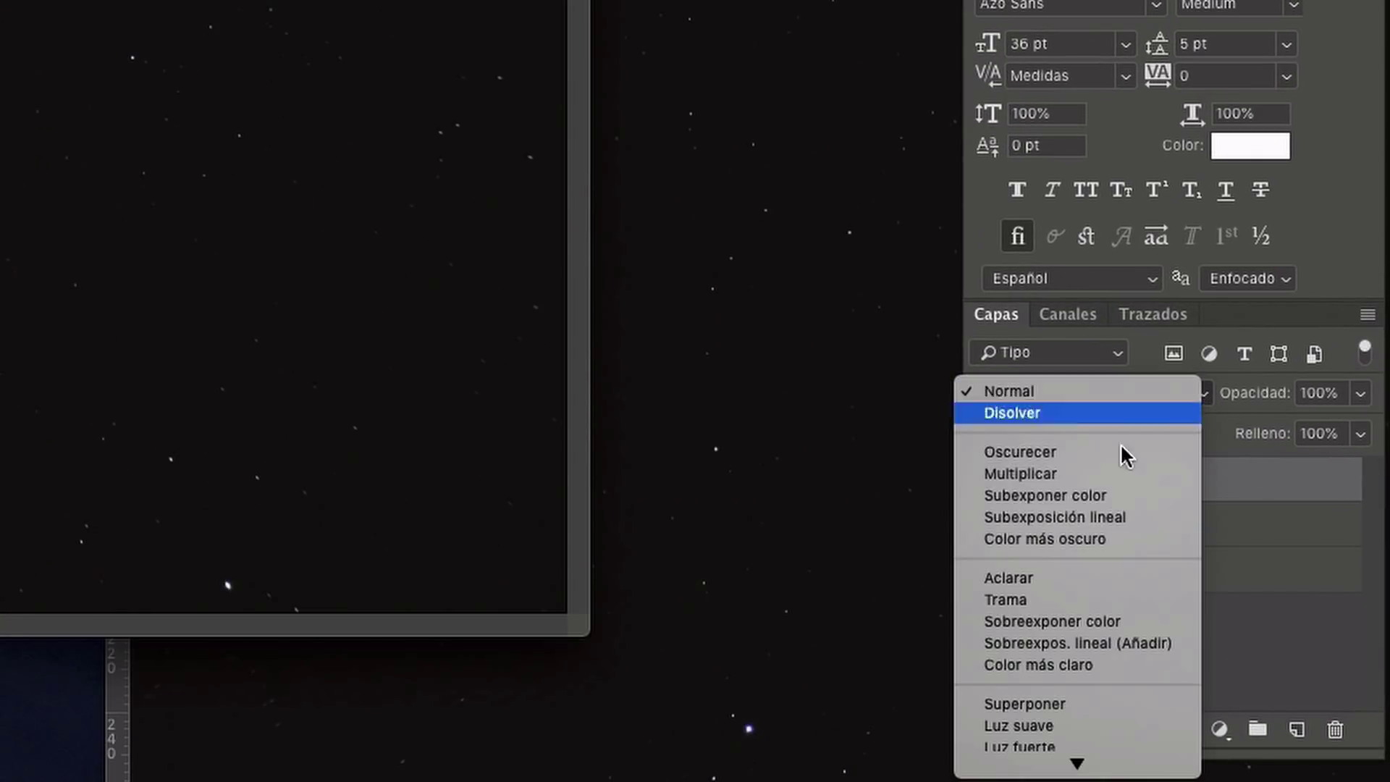
pyautogui.click(1008, 579)
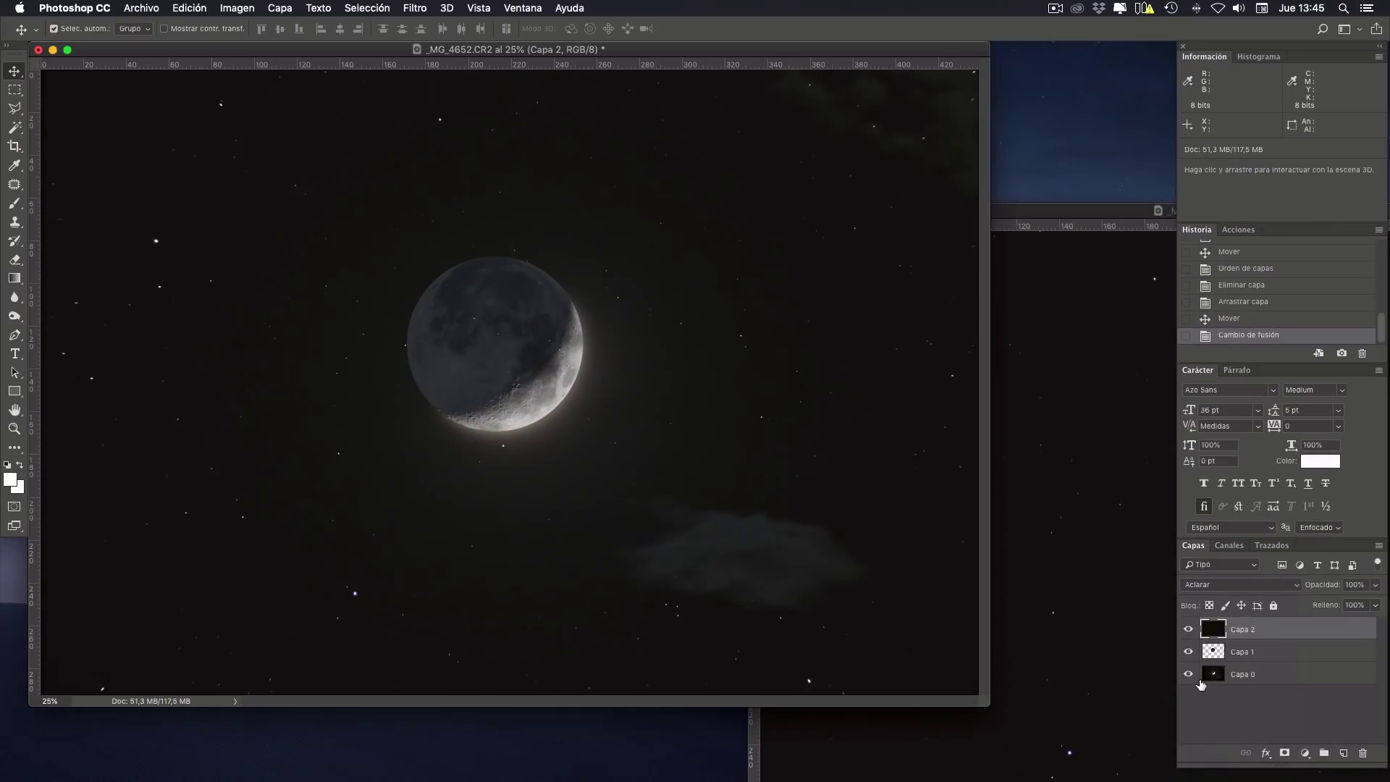
# - Remove the stars over the moon by erasing a circular selection around its disc from Capa 2, and clear the selection
pyautogui.press('super+plus')
pyautogui.press('super+plus')
pyautogui.press('super+plus')
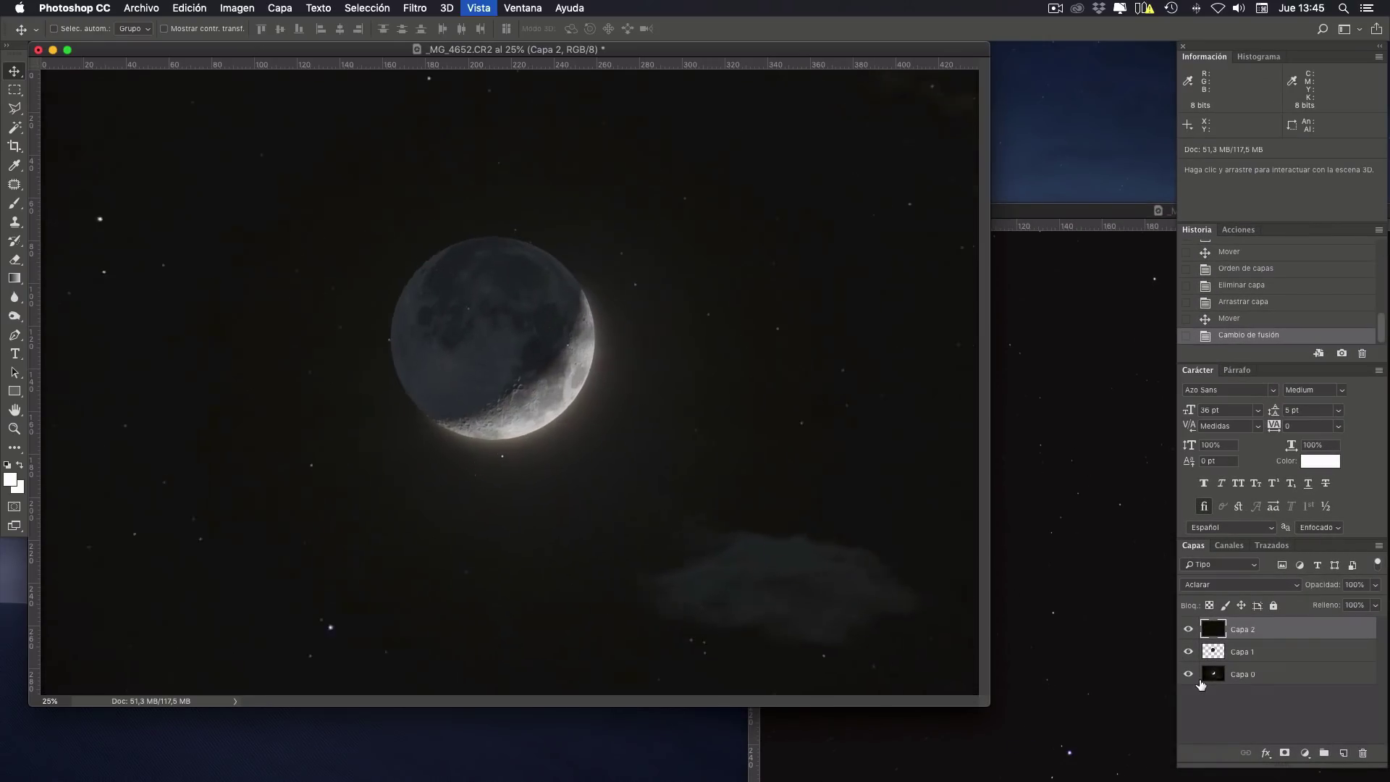
pyautogui.scroll(4, 845, 556)
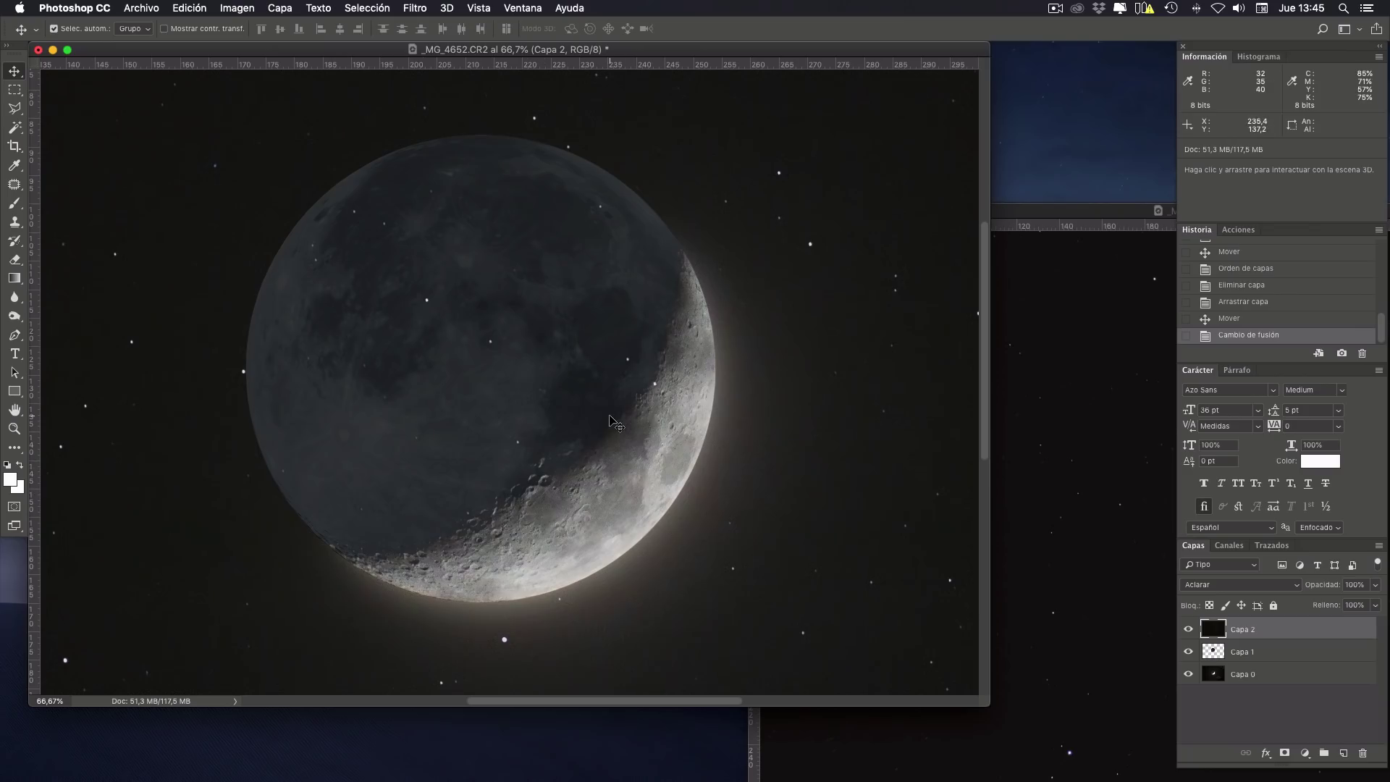
pyautogui.press('super+minus')
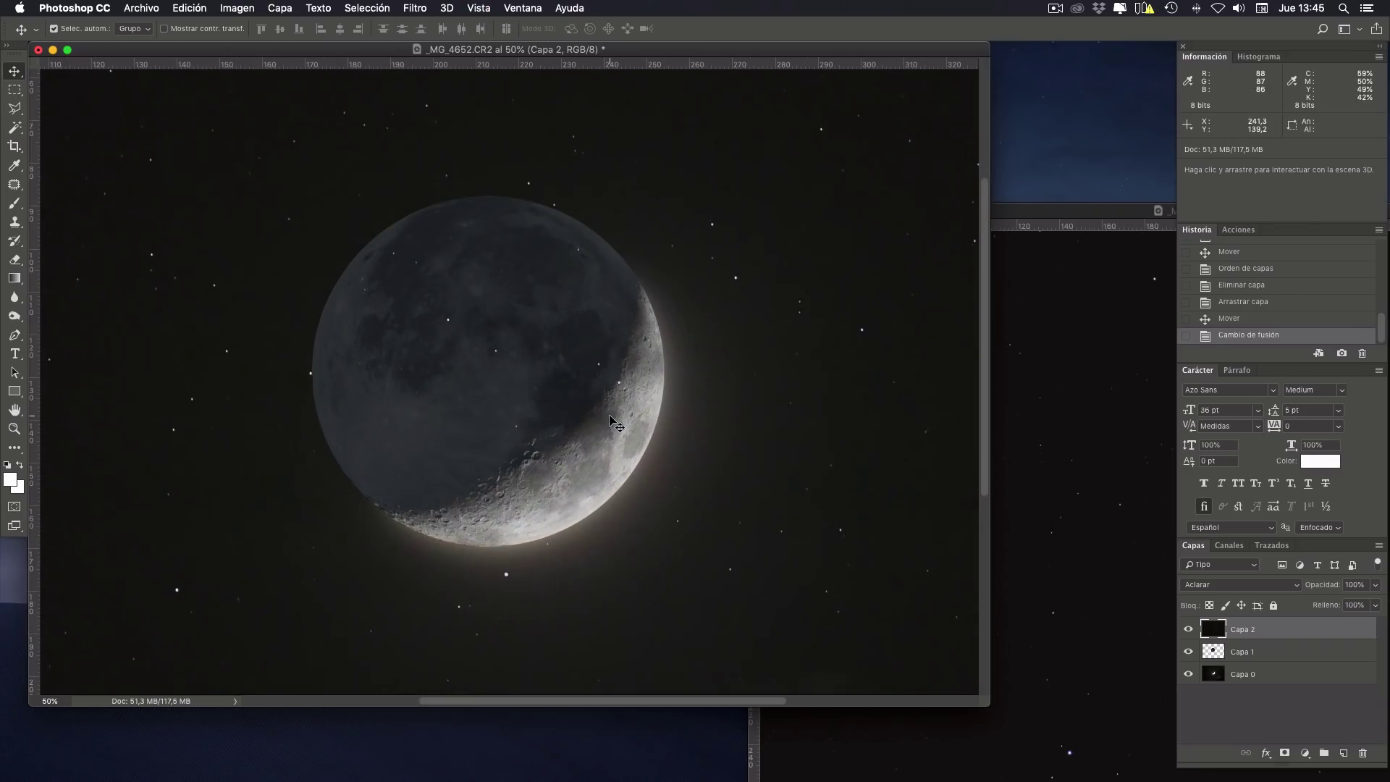
pyautogui.moveTo(14, 89); pyautogui.dragTo(65, 99)
pyautogui.moveTo(328, 198); pyautogui.dragTo(684, 556)
pyautogui.moveTo(559, 483); pyautogui.dragTo(528, 469)
pyautogui.press('Delete')
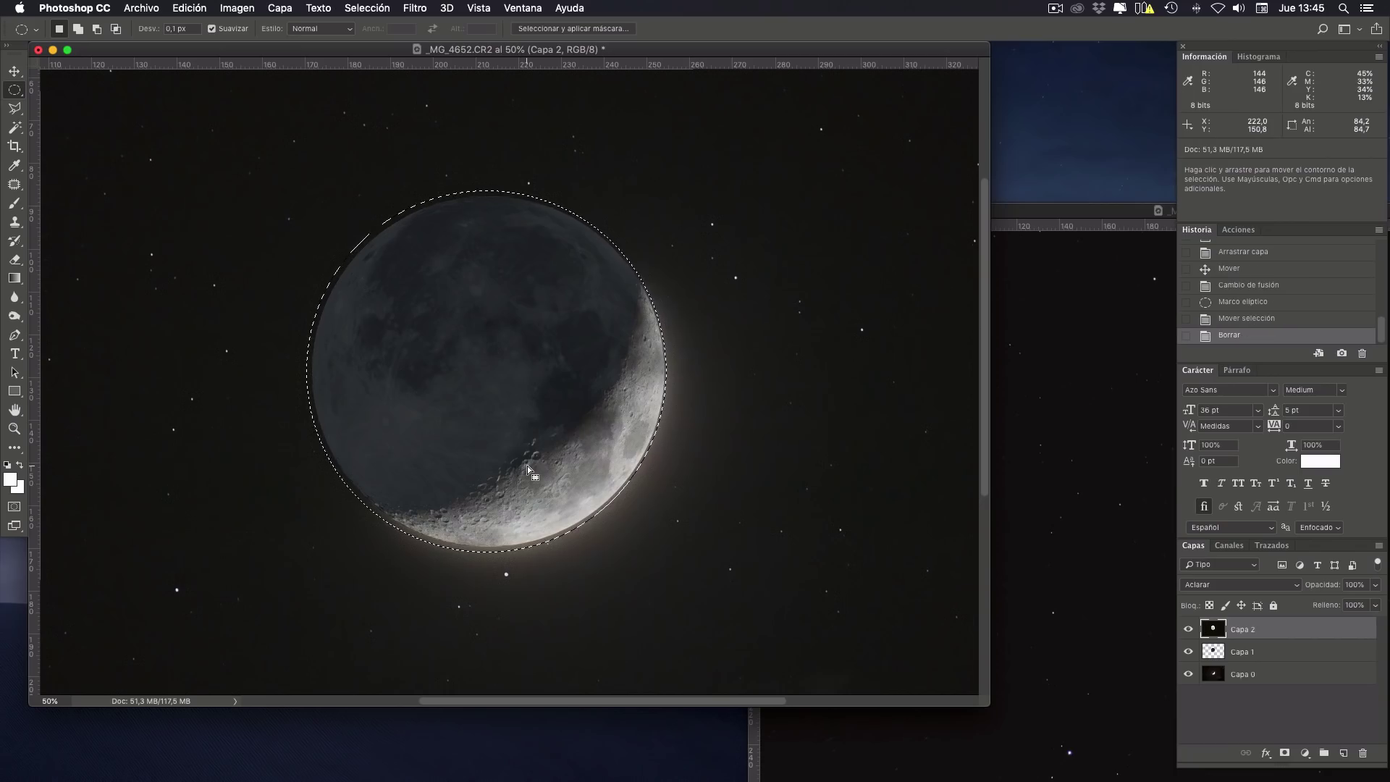
pyautogui.press('super+d')
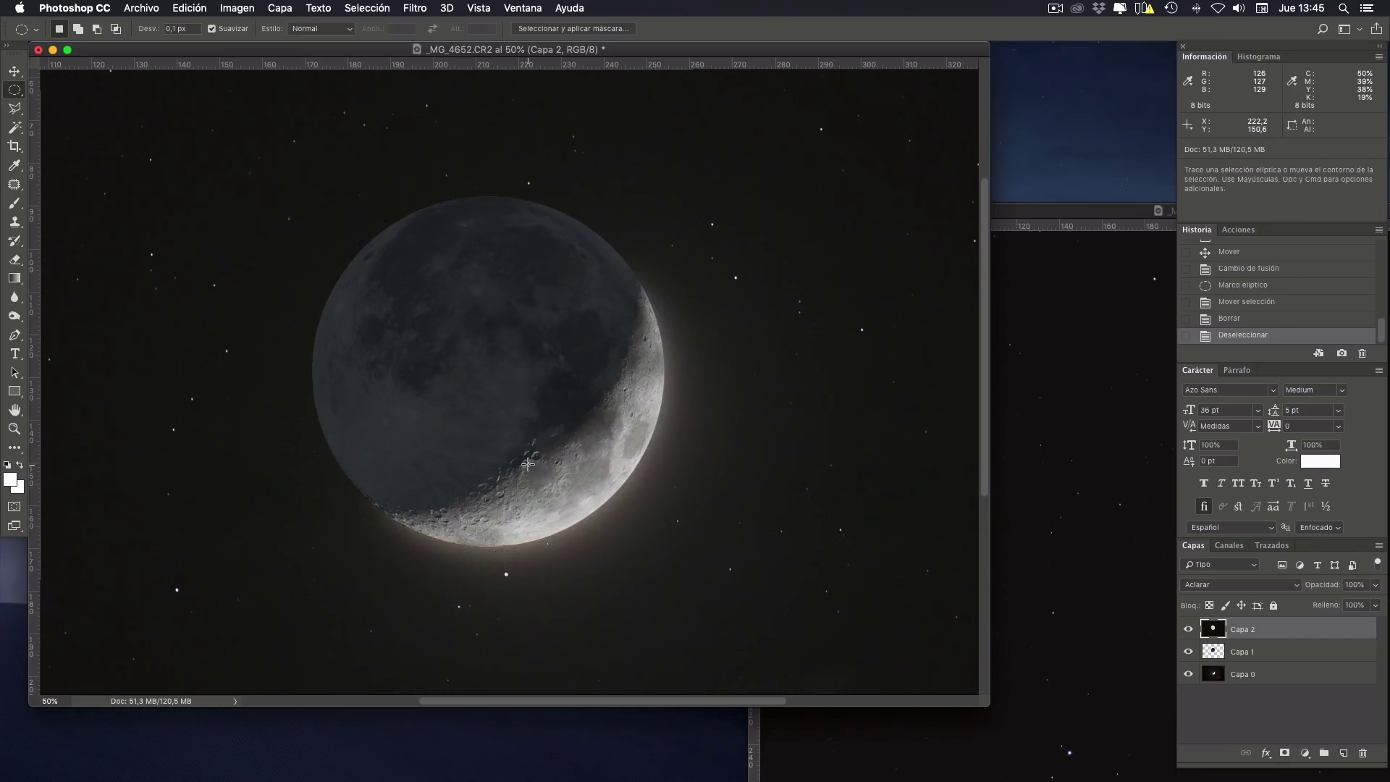
# - Fade the stars around the moon in Capa 2 by erasing an inverted quick-mask selection made with a radial gradient from the moon's centre, and deselect
pyautogui.press('super+minus')
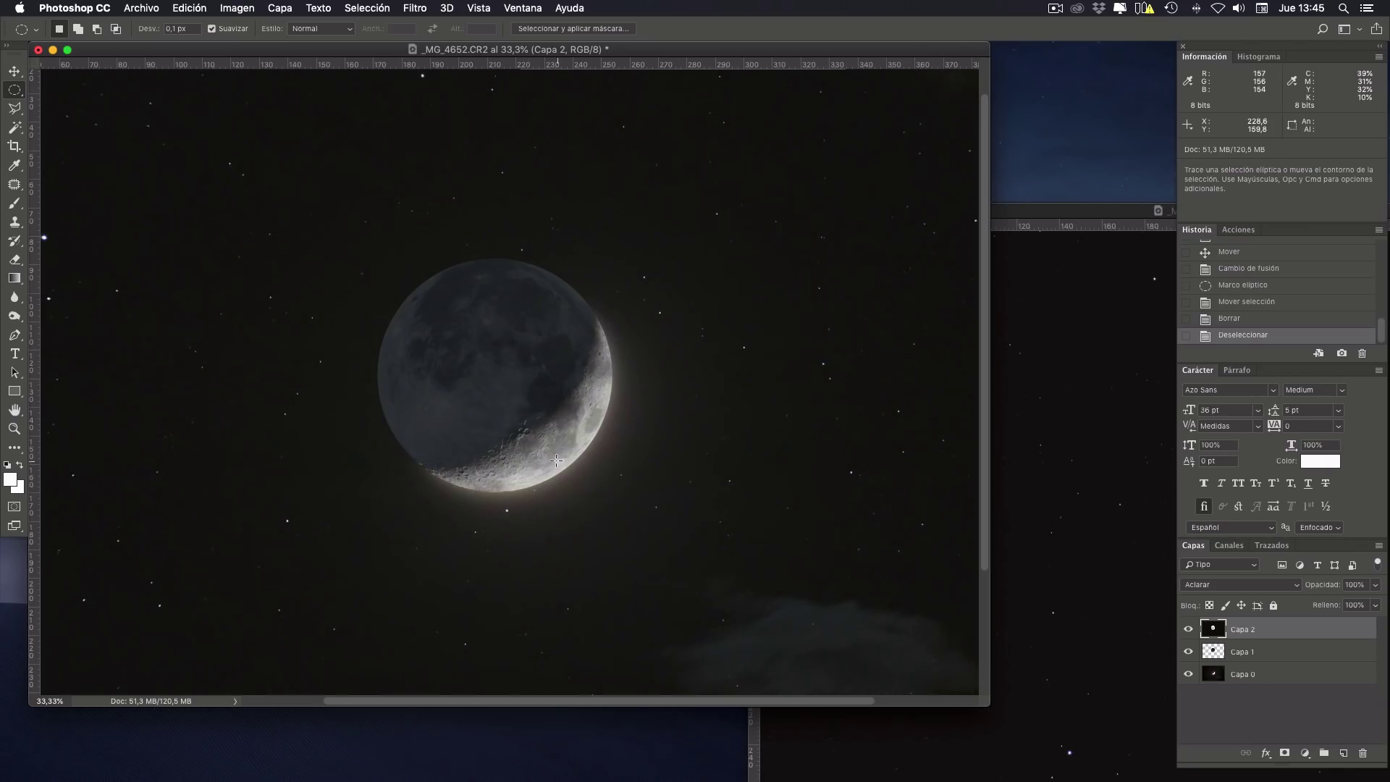
pyautogui.press('super+minus')
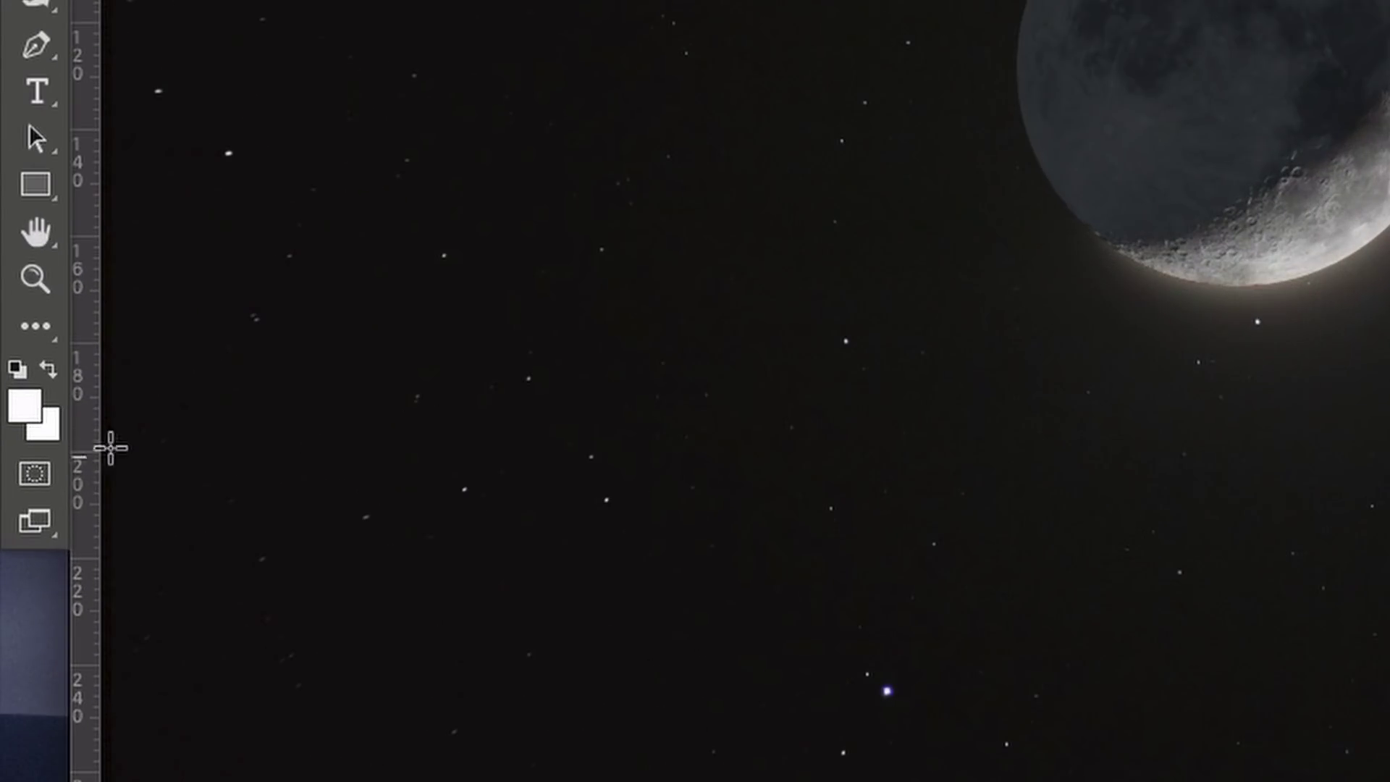
pyautogui.click(30, 475)
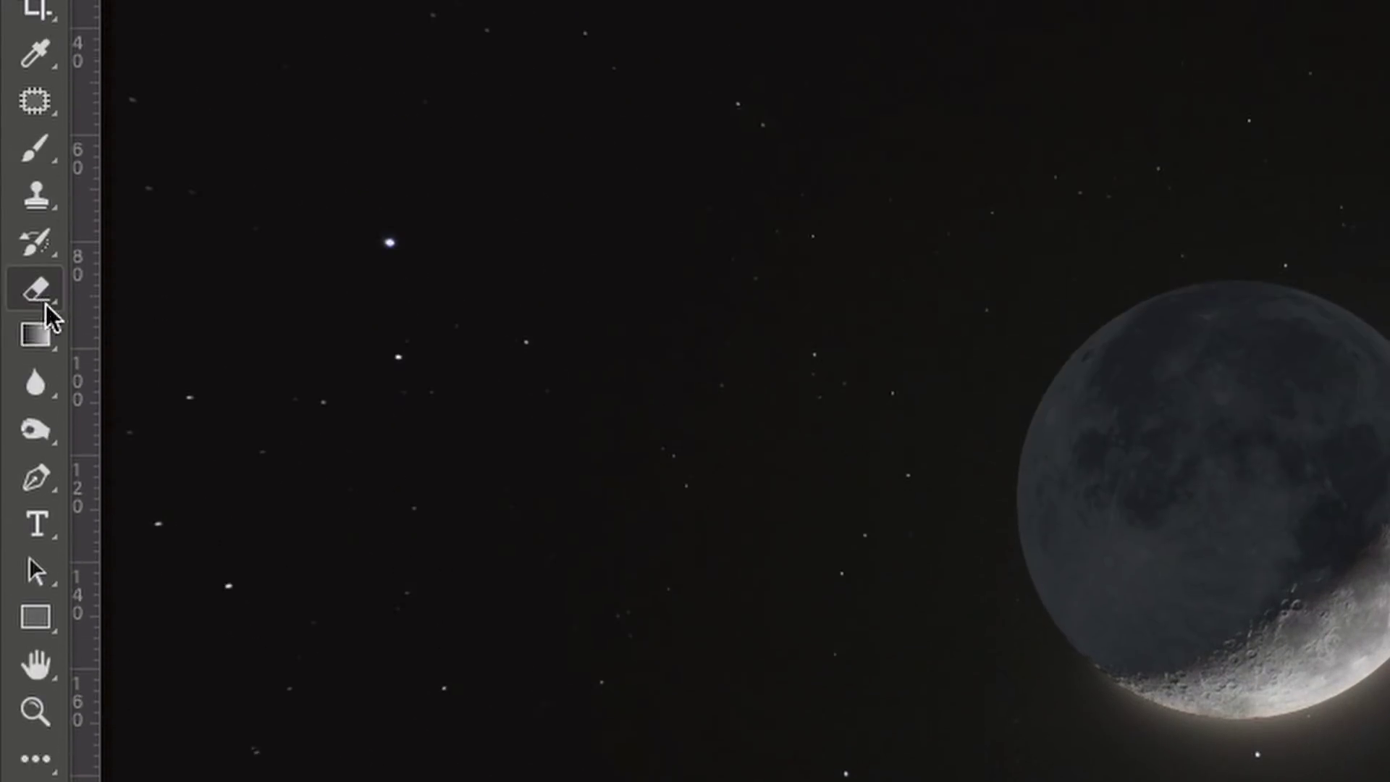
pyautogui.click(42, 378)
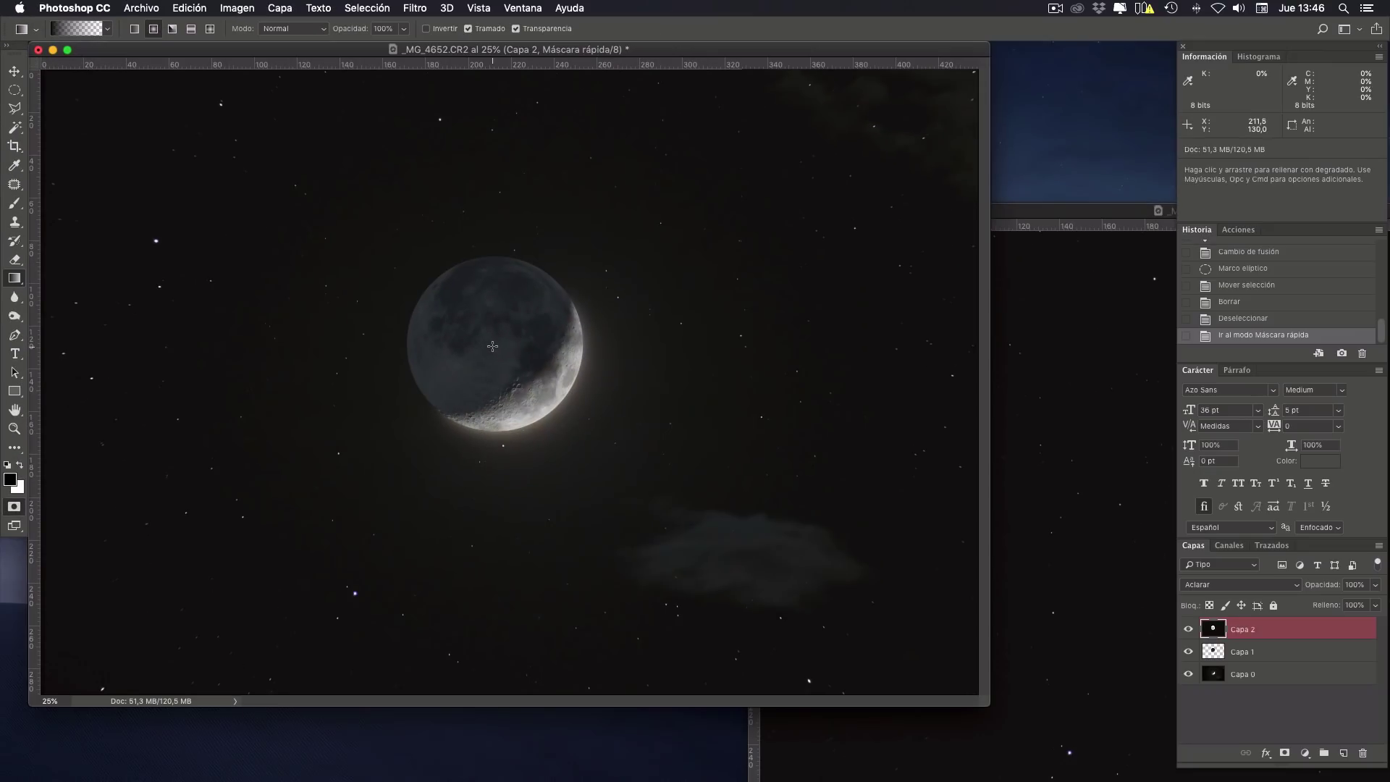
pyautogui.moveTo(492, 346); pyautogui.dragTo(809, 372)
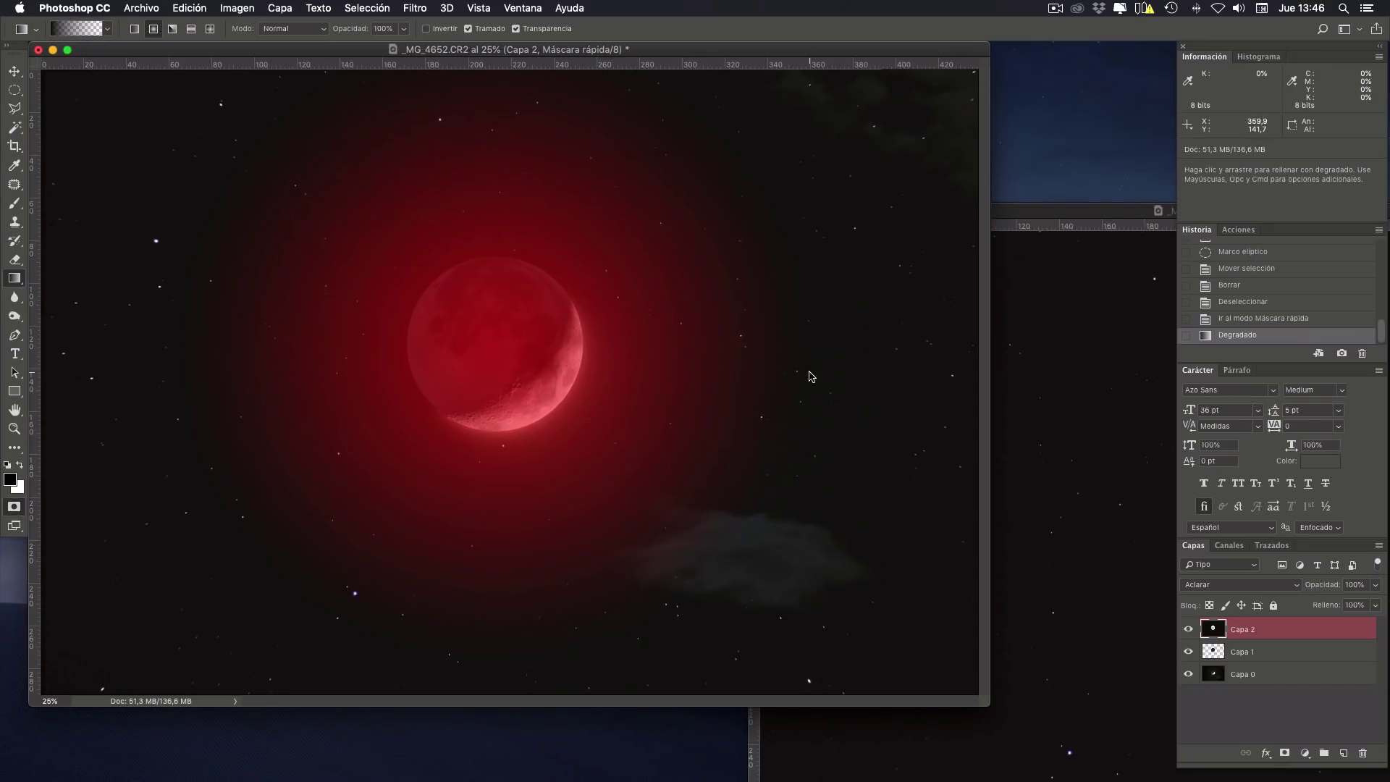
pyautogui.click(13, 506)
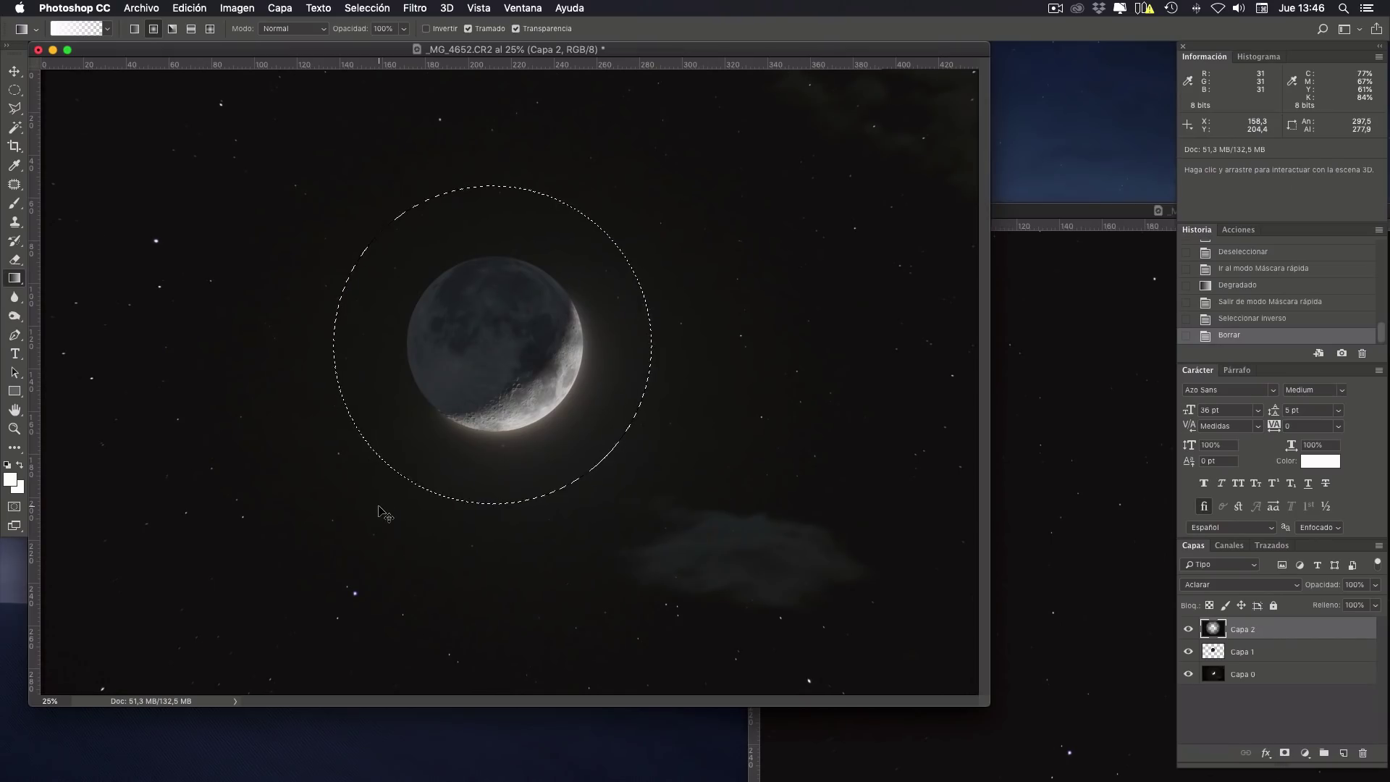
pyautogui.press('super+d')
pyautogui.press('super+plus')
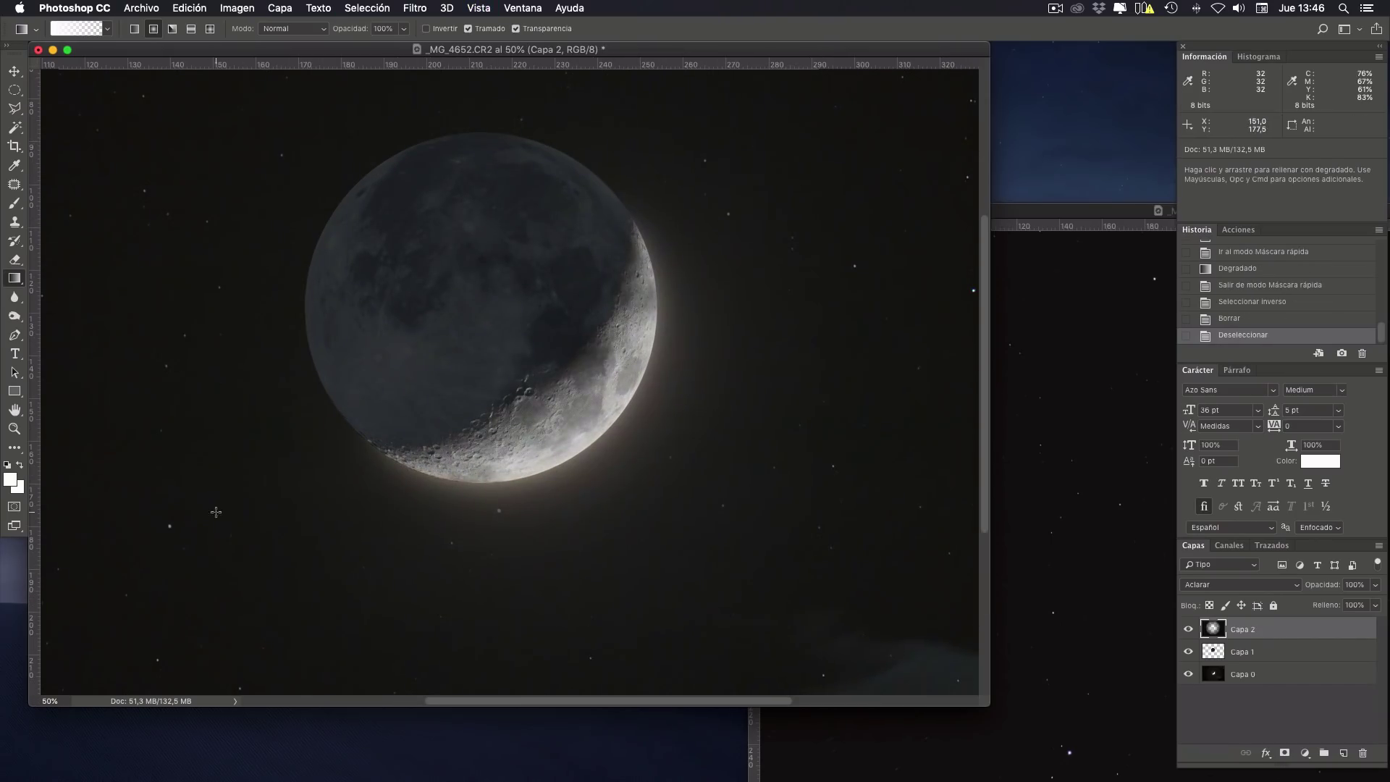
pyautogui.press('super+minus')
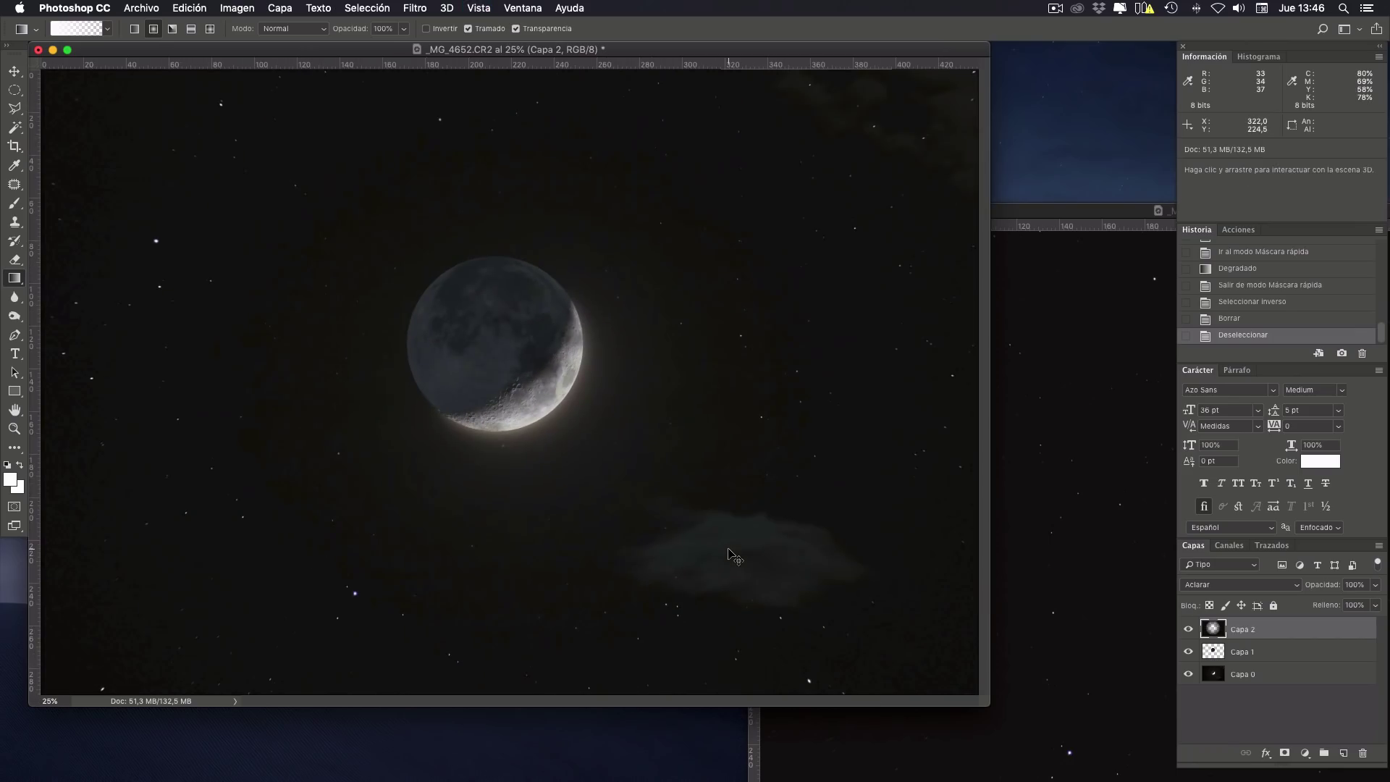
pyautogui.press('super+y')
pyautogui.press('super+y')
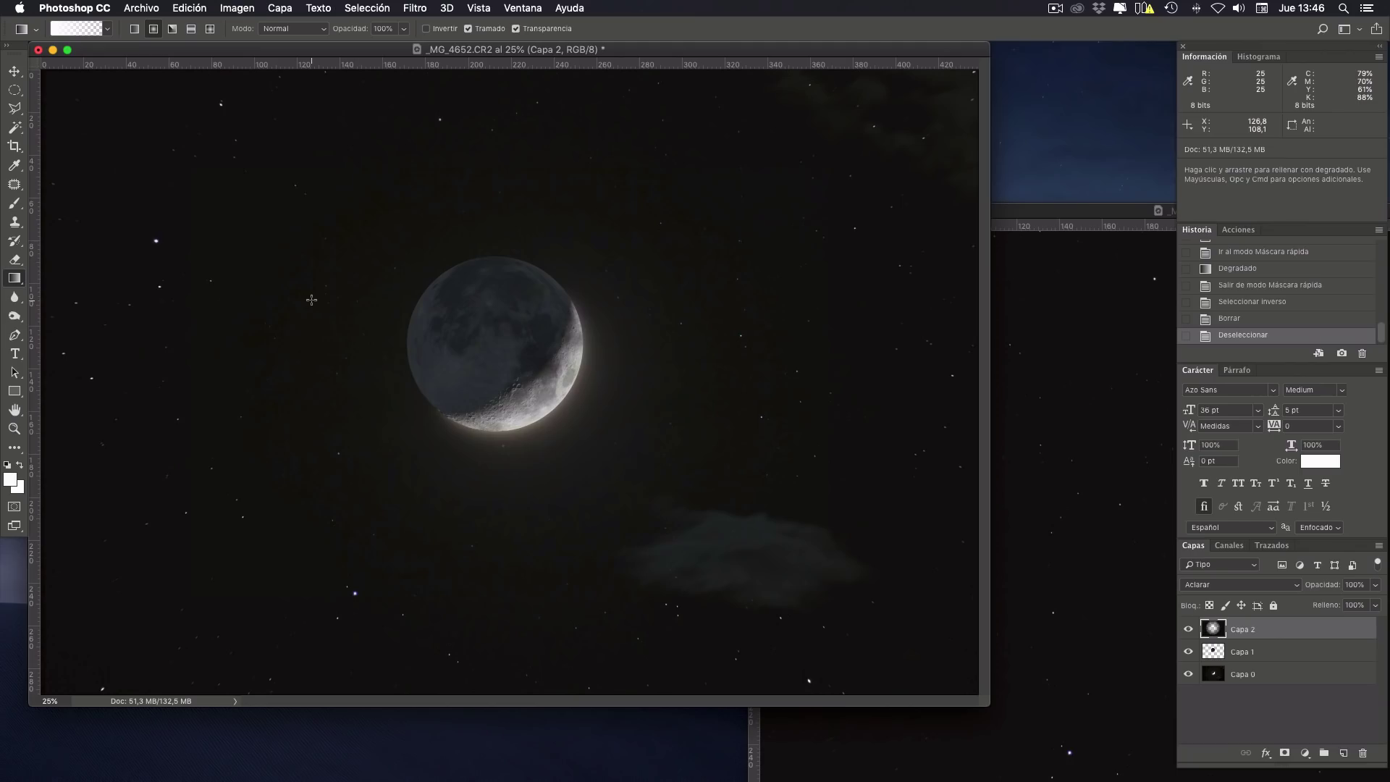
# - Crop the composite to about 348 × 224 mm, placing the moon near the upper-left thirds intersection and keeping the cloud in the lower right
pyautogui.press('super+minus')
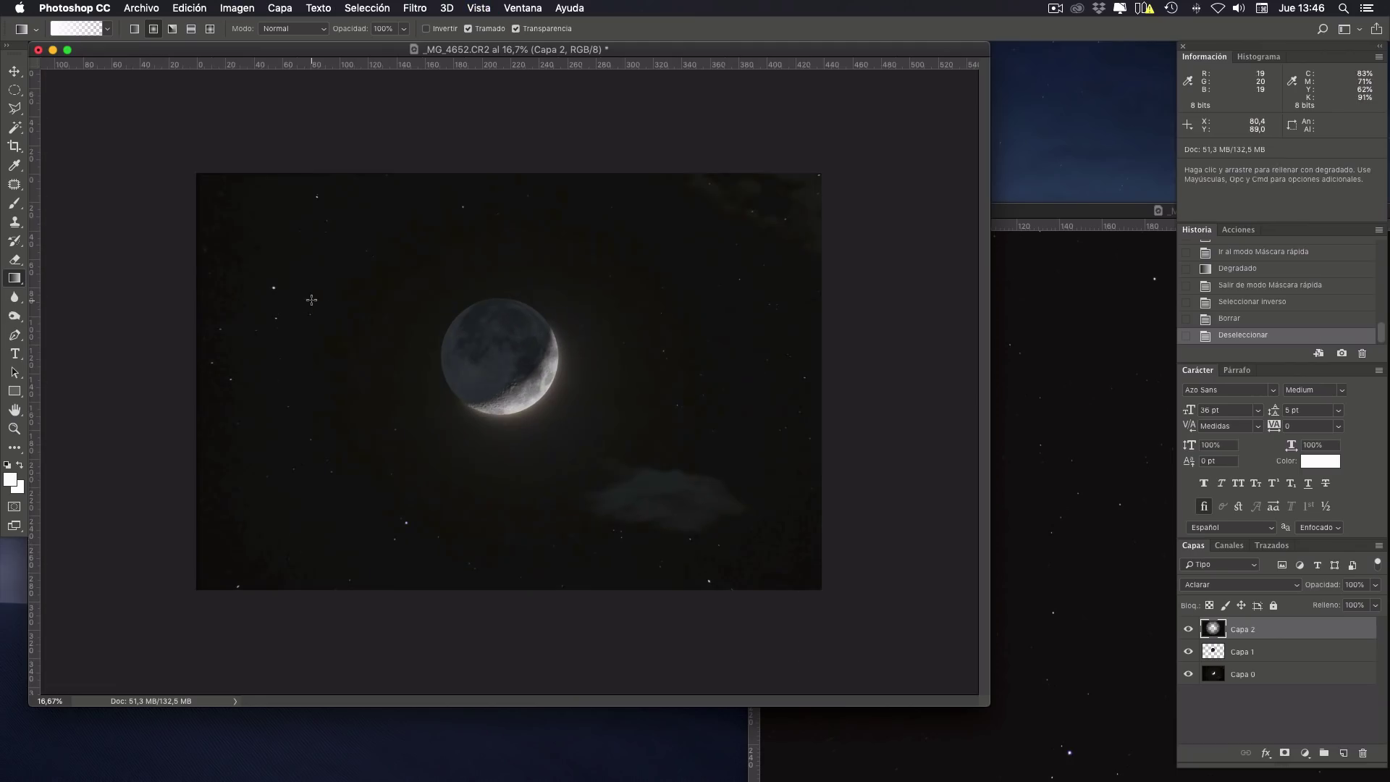
pyautogui.click(14, 147)
pyautogui.moveTo(201, 176); pyautogui.dragTo(261, 207)
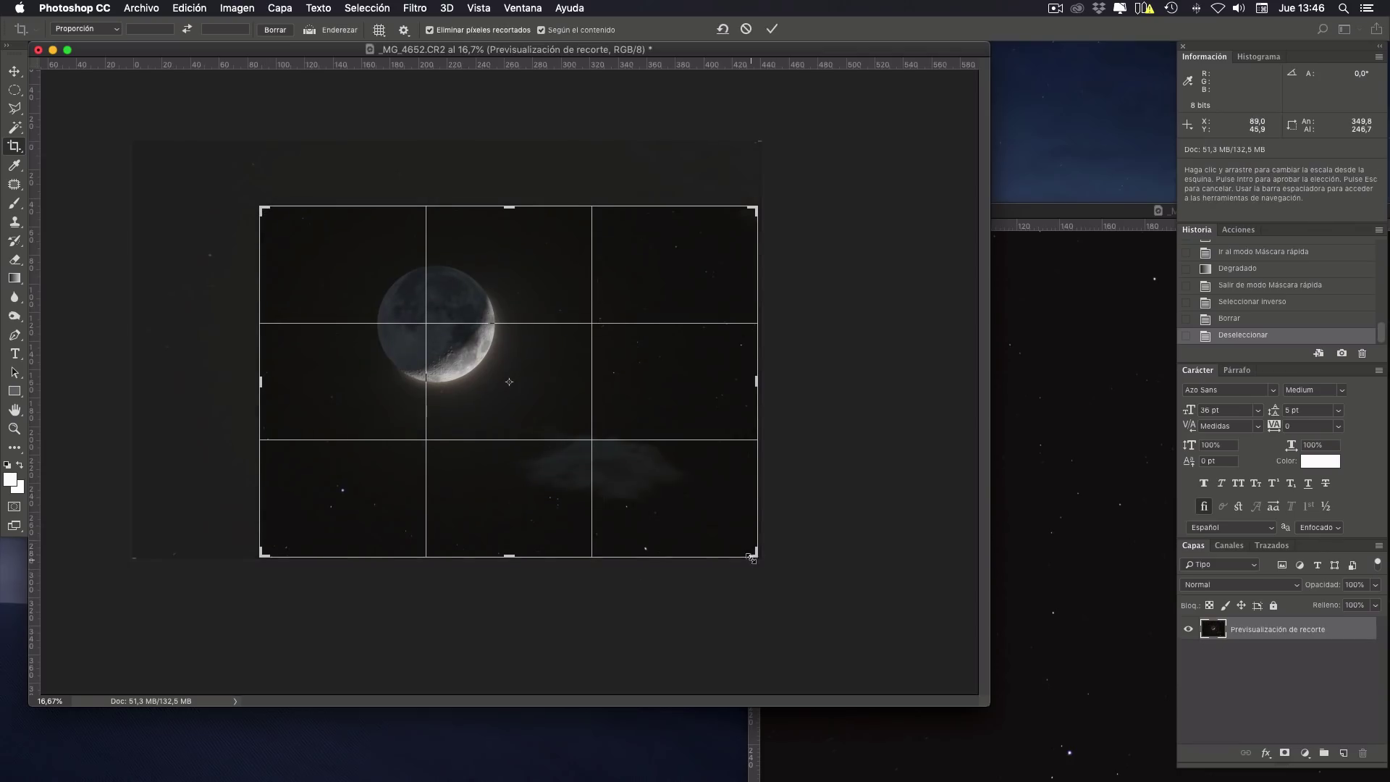
pyautogui.moveTo(755, 556); pyautogui.dragTo(754, 542)
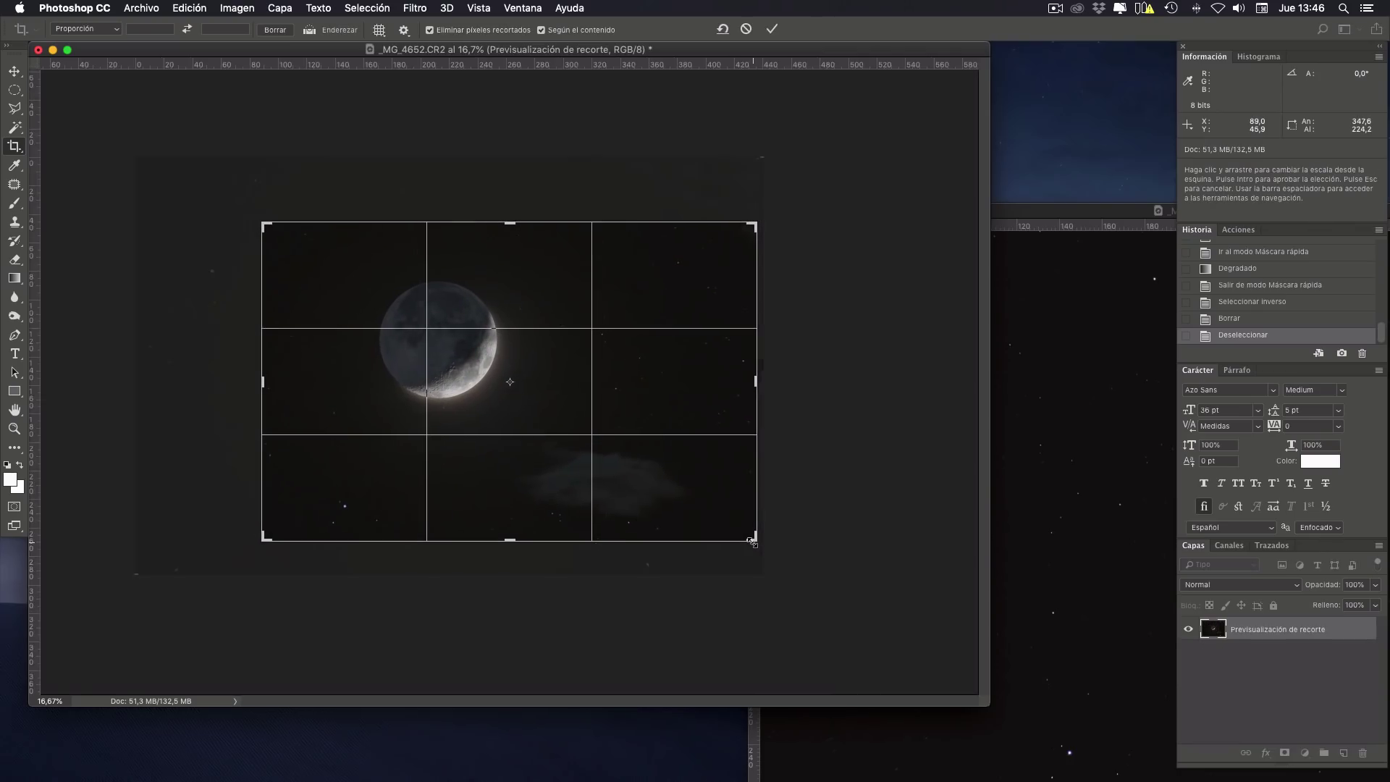
pyautogui.press('Return')
pyautogui.press('super+plus')
pyautogui.press('super+plus')
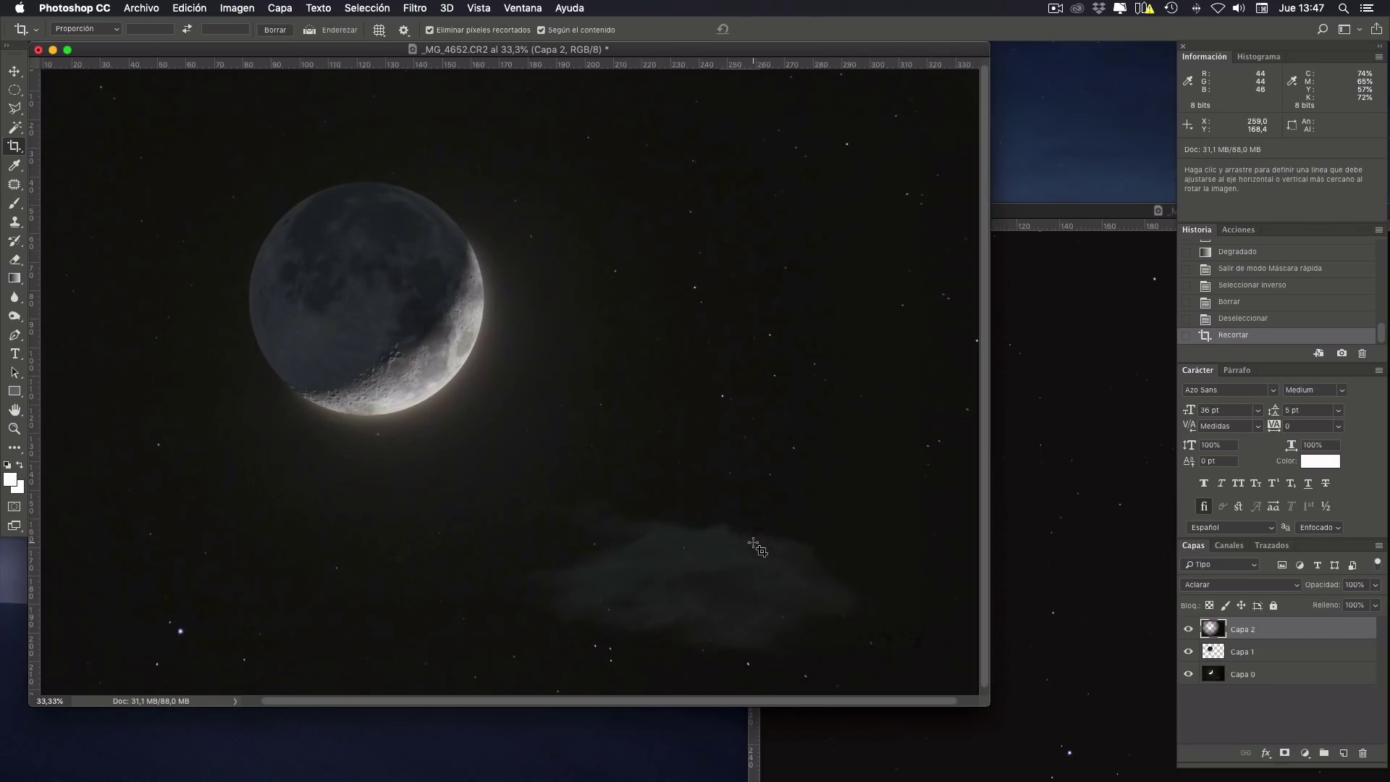